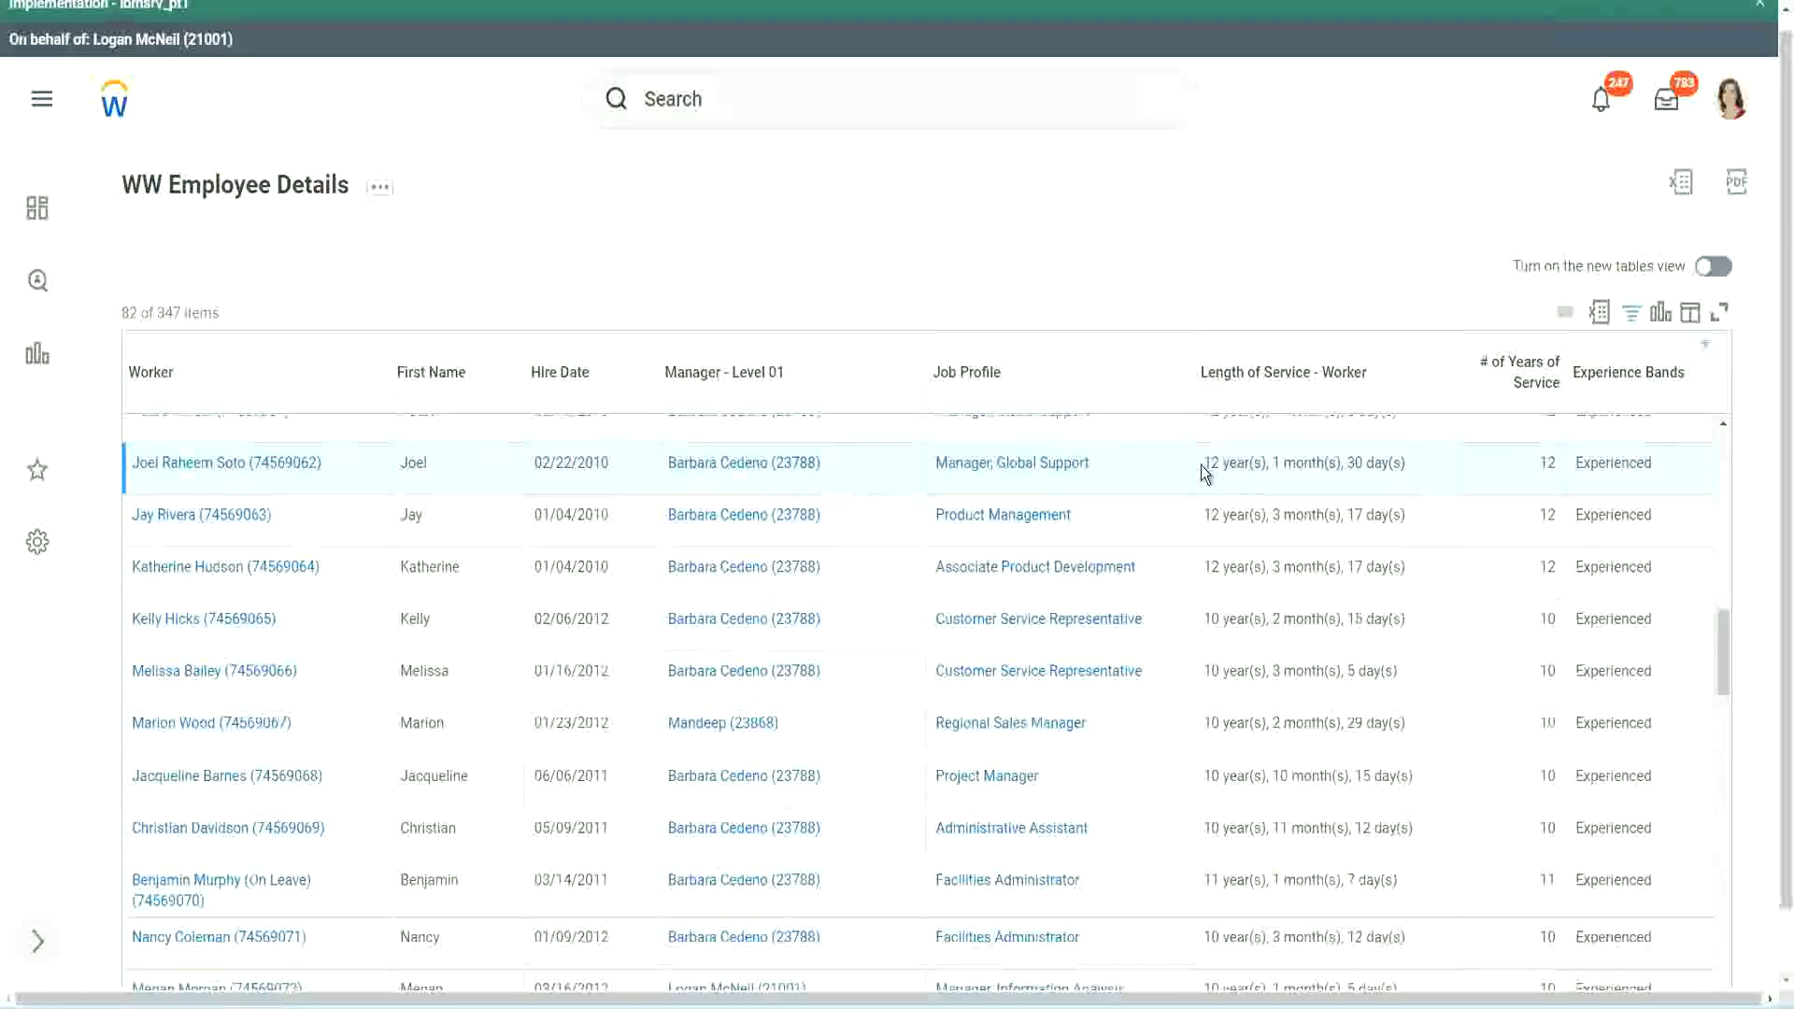
Compare Length of Service with # of Years of Service for the workers hired on 02/22/2010 and 05/09/2011
left_click_drag(1202, 465, 1374, 463)
left_click(1504, 486)
double_click(1502, 481)
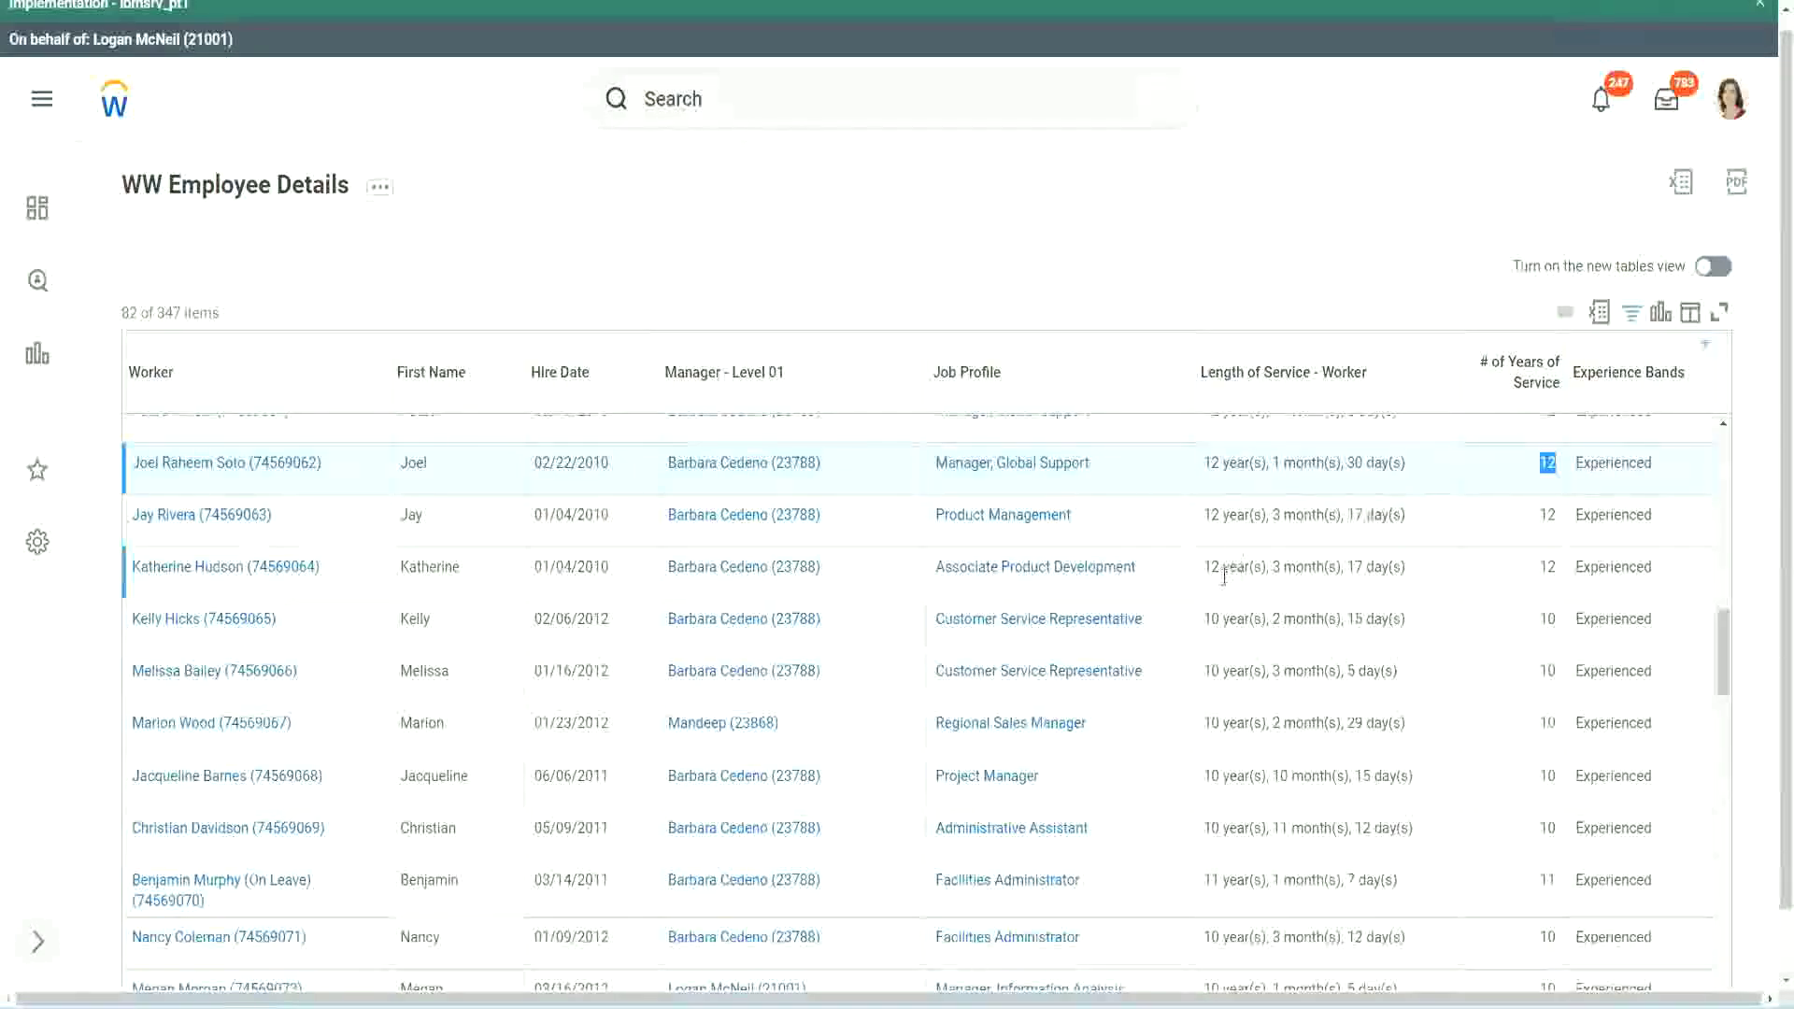
left_click(1235, 828)
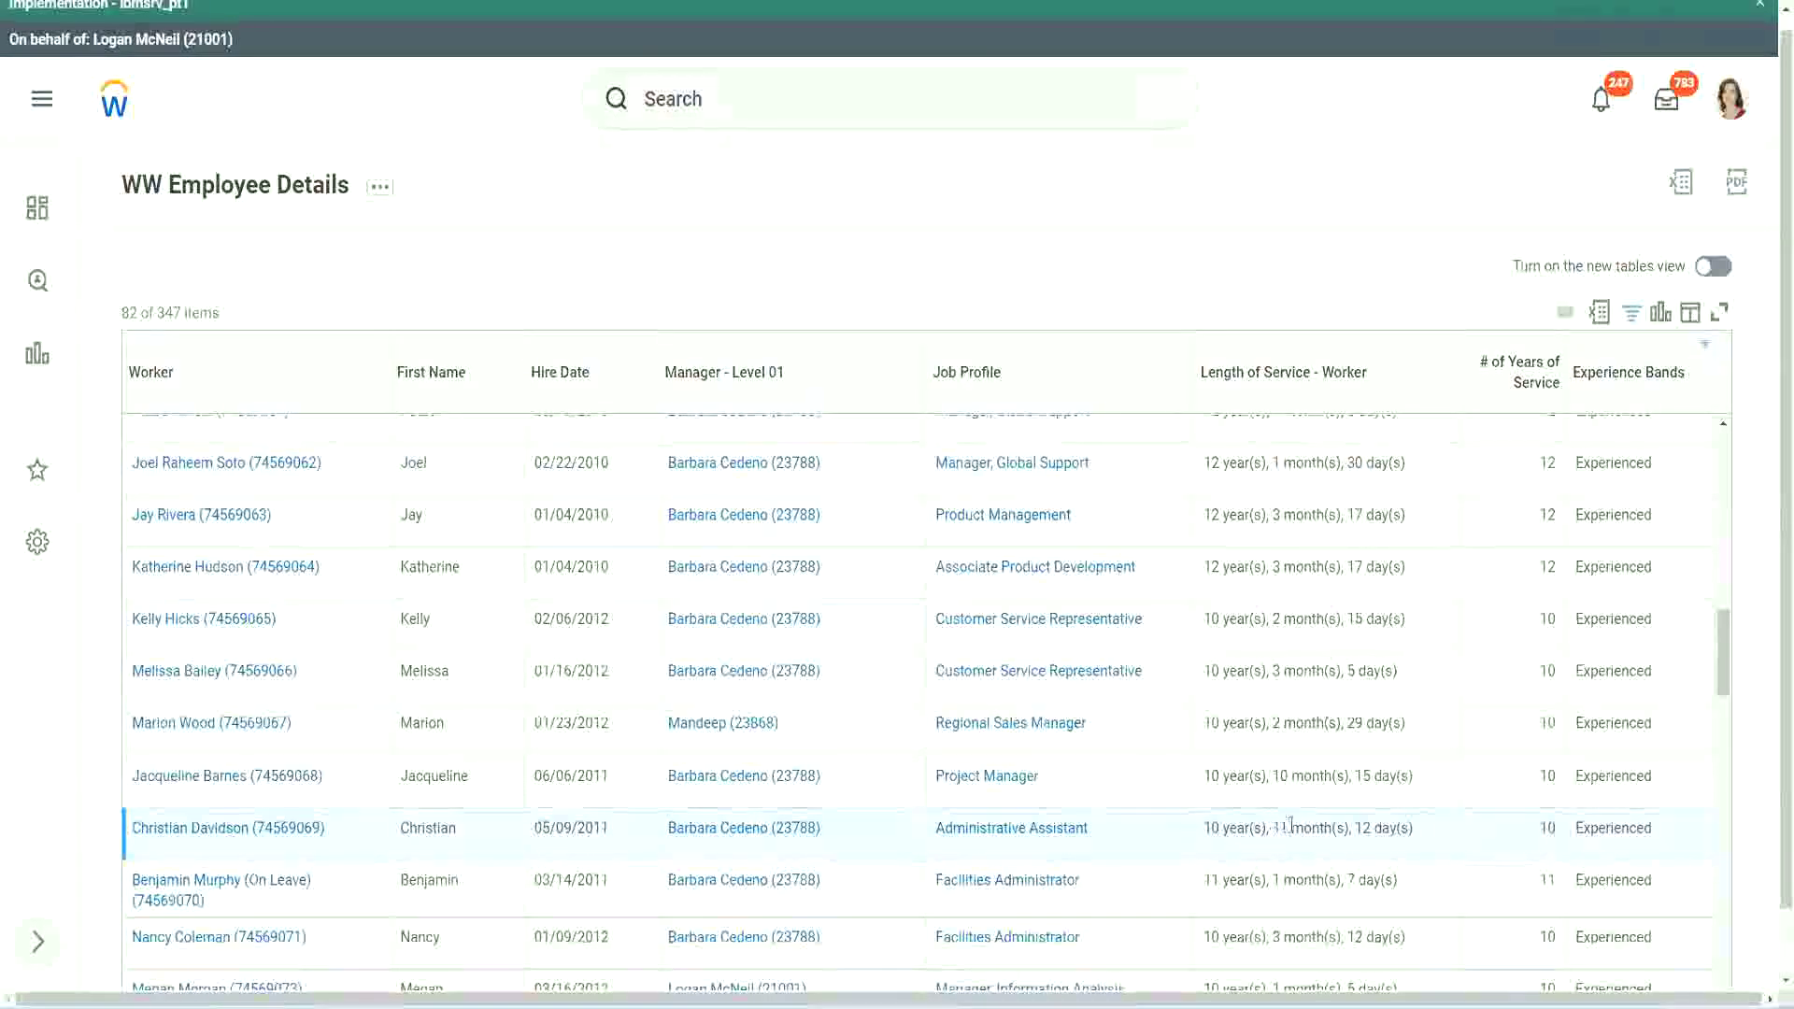
left_click_drag(1274, 827, 1373, 828)
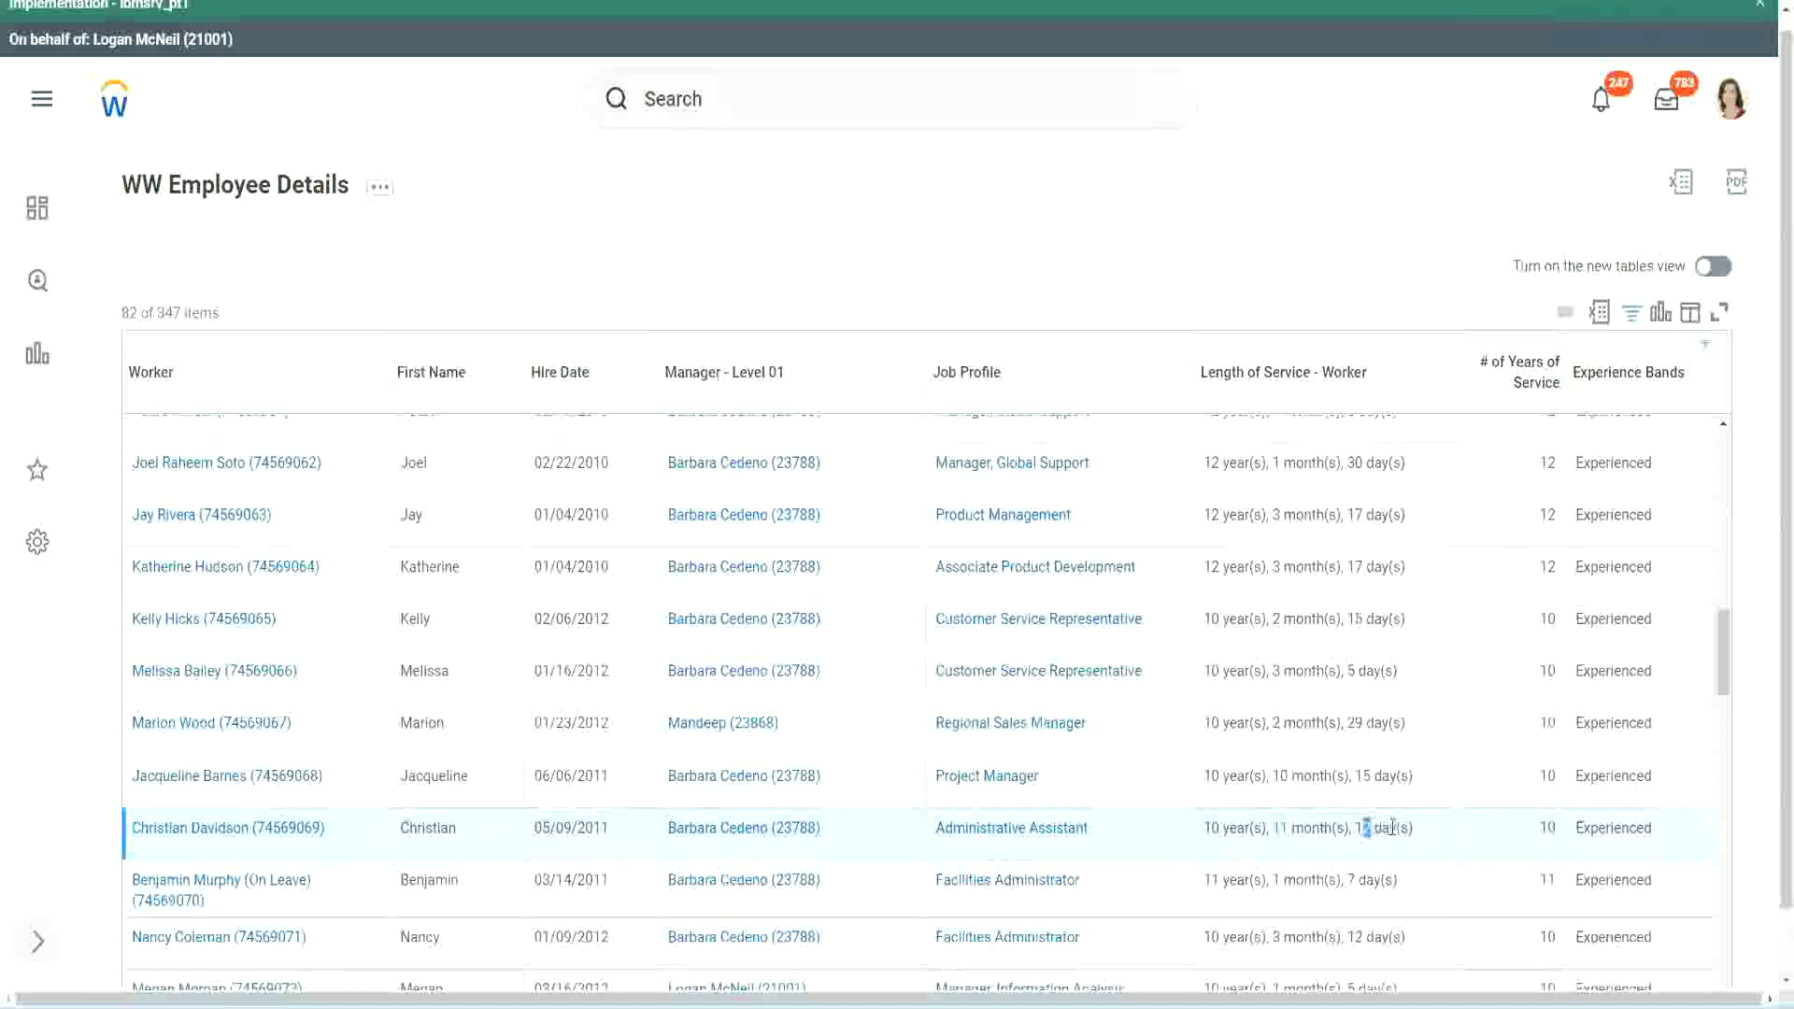
left_click(1392, 827)
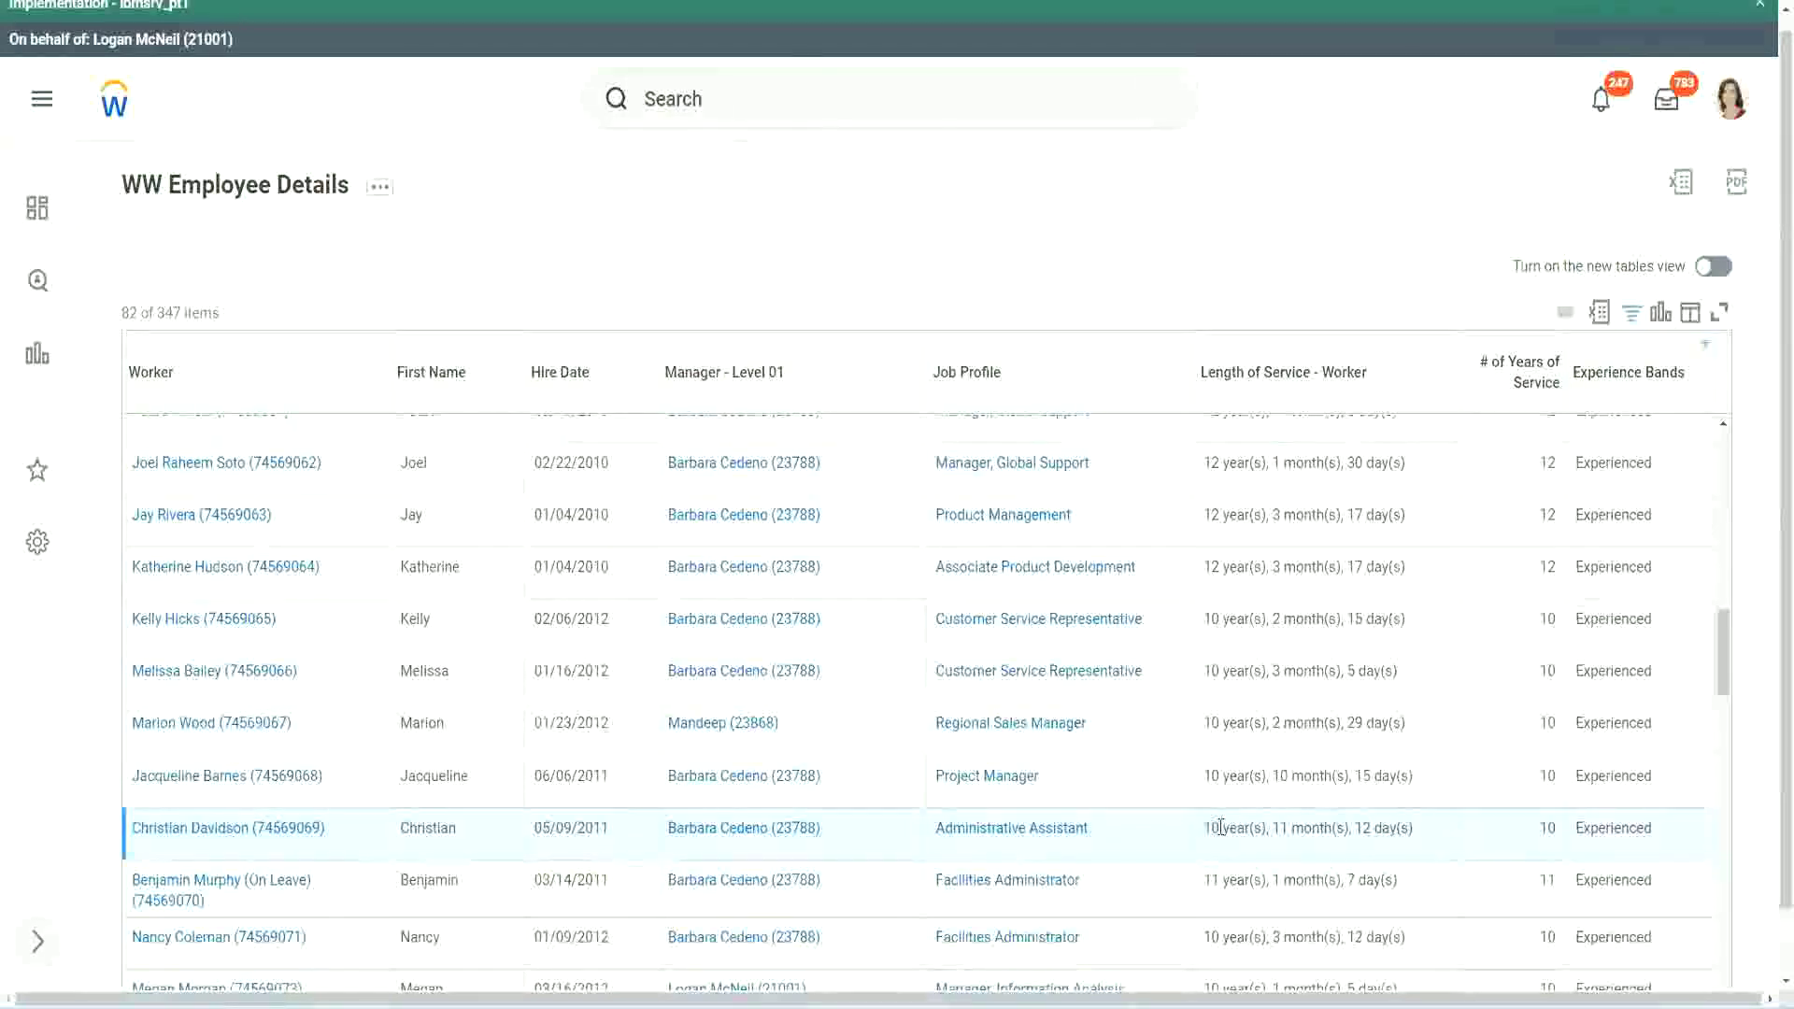
double_click(1546, 828)
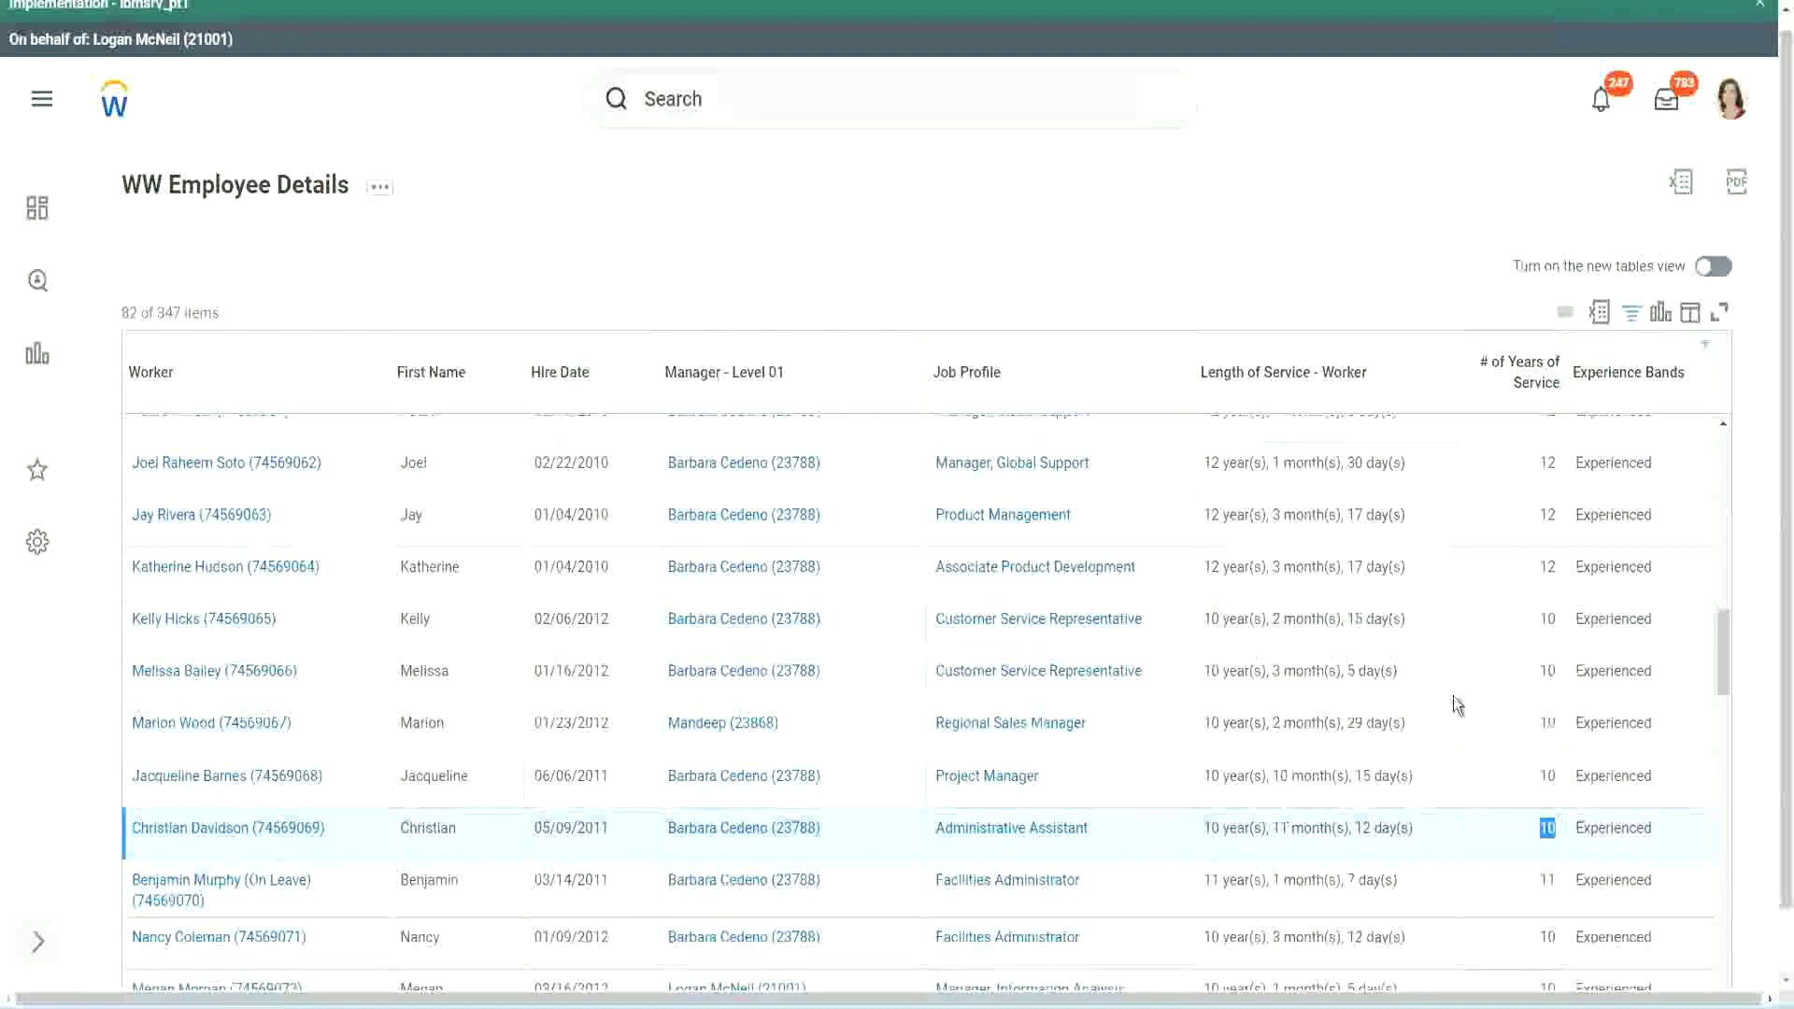
left_click(1546, 594)
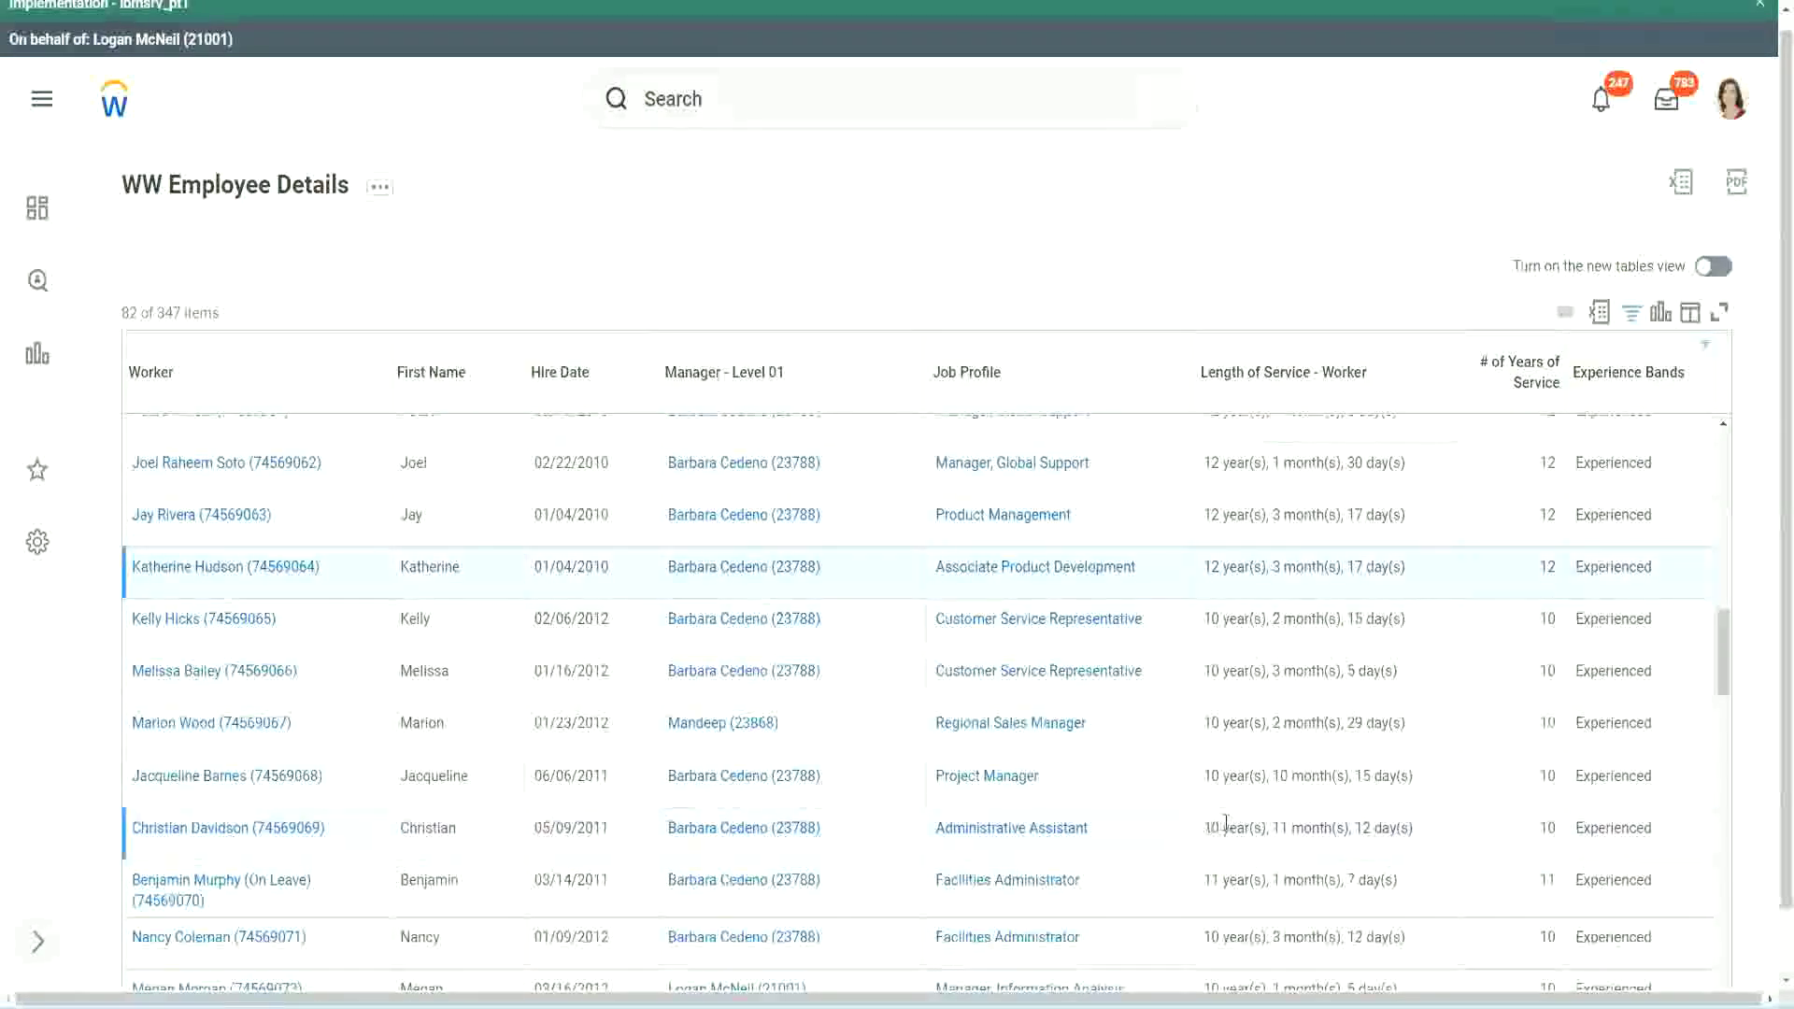
Check how the months and days in Length of Service relate to the whole years for the Administrative Assistant and Project Manager rows
left_click_drag(1225, 823, 1204, 824)
left_click(1355, 823)
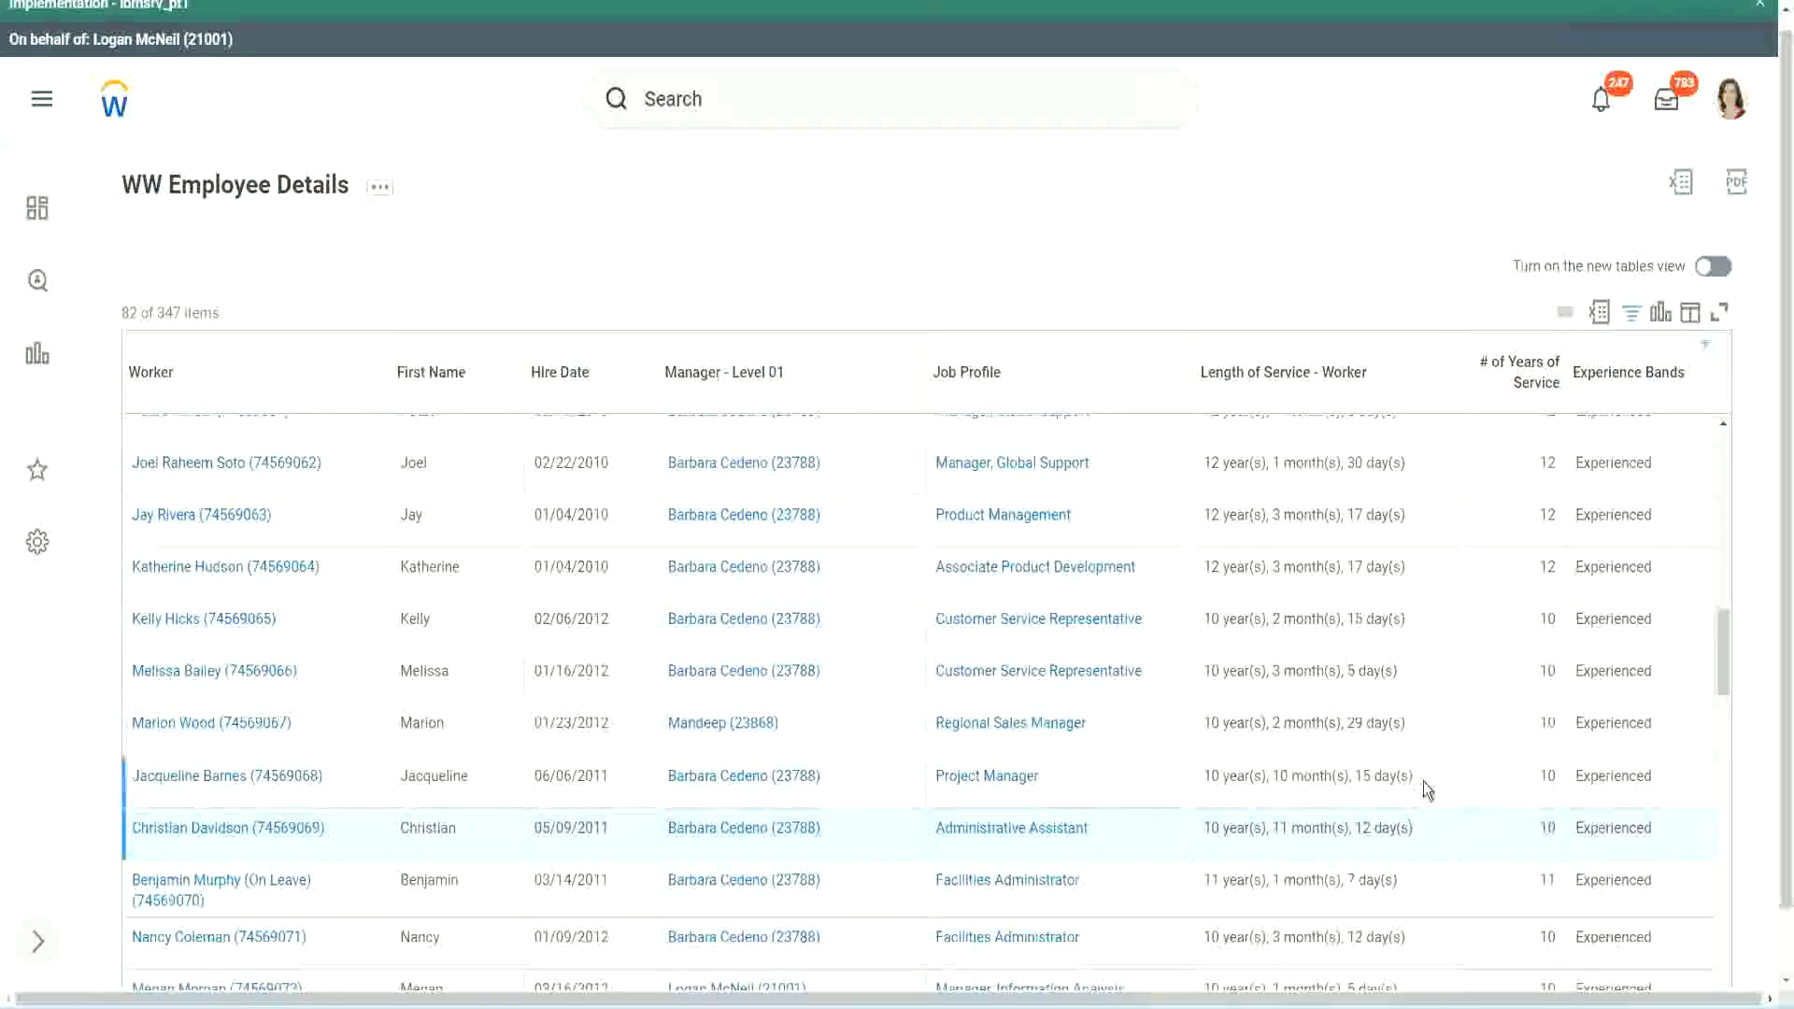
double_click(1548, 462)
left_click_drag(1205, 464, 1427, 454)
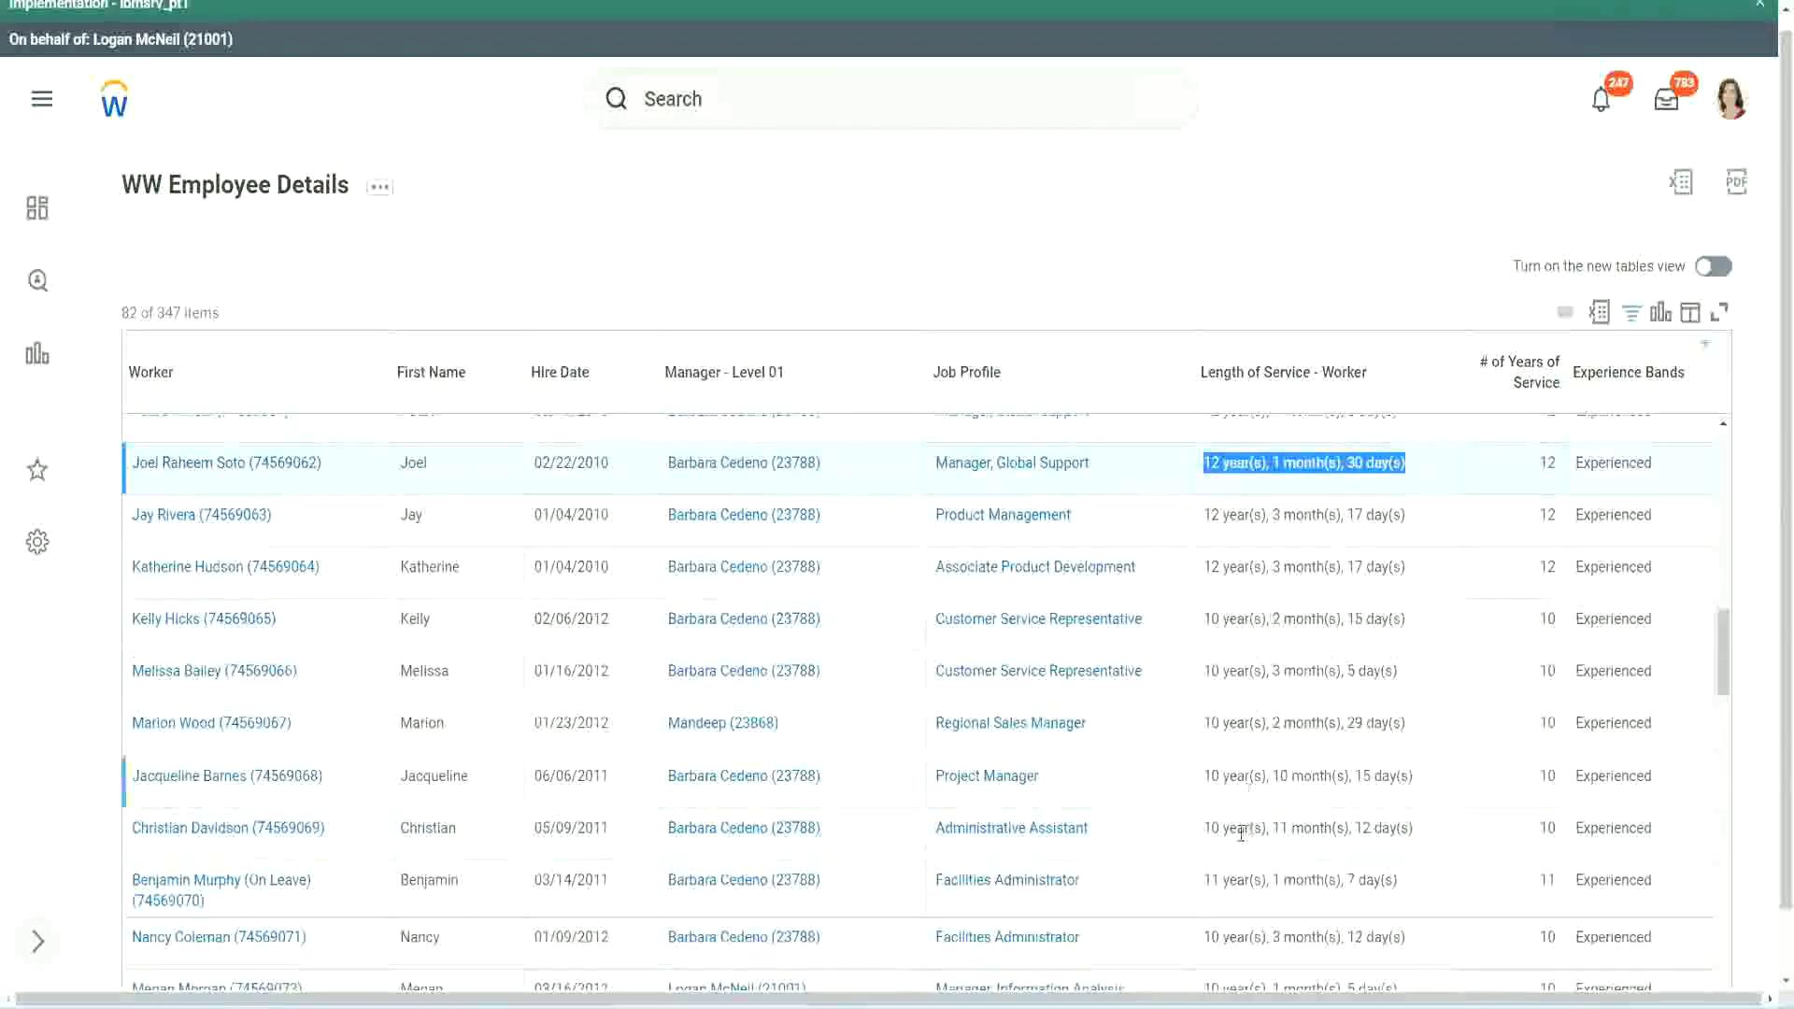
left_click(1397, 827)
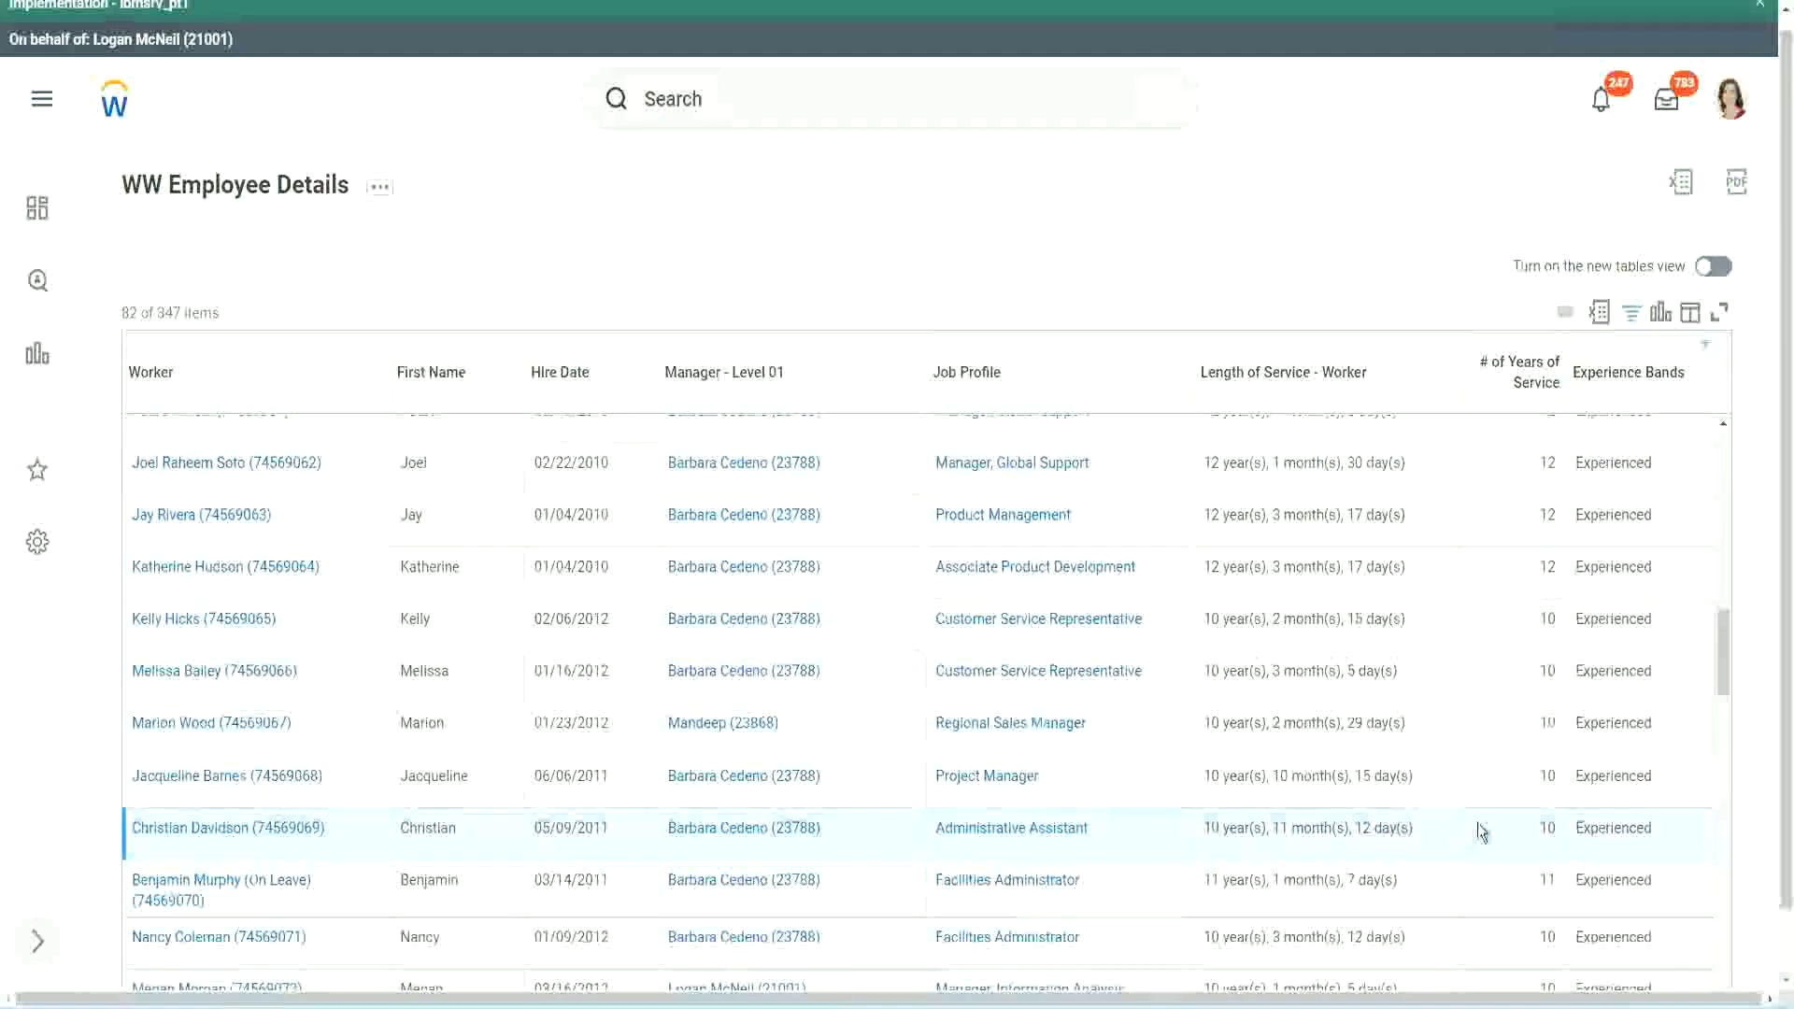
double_click(1543, 828)
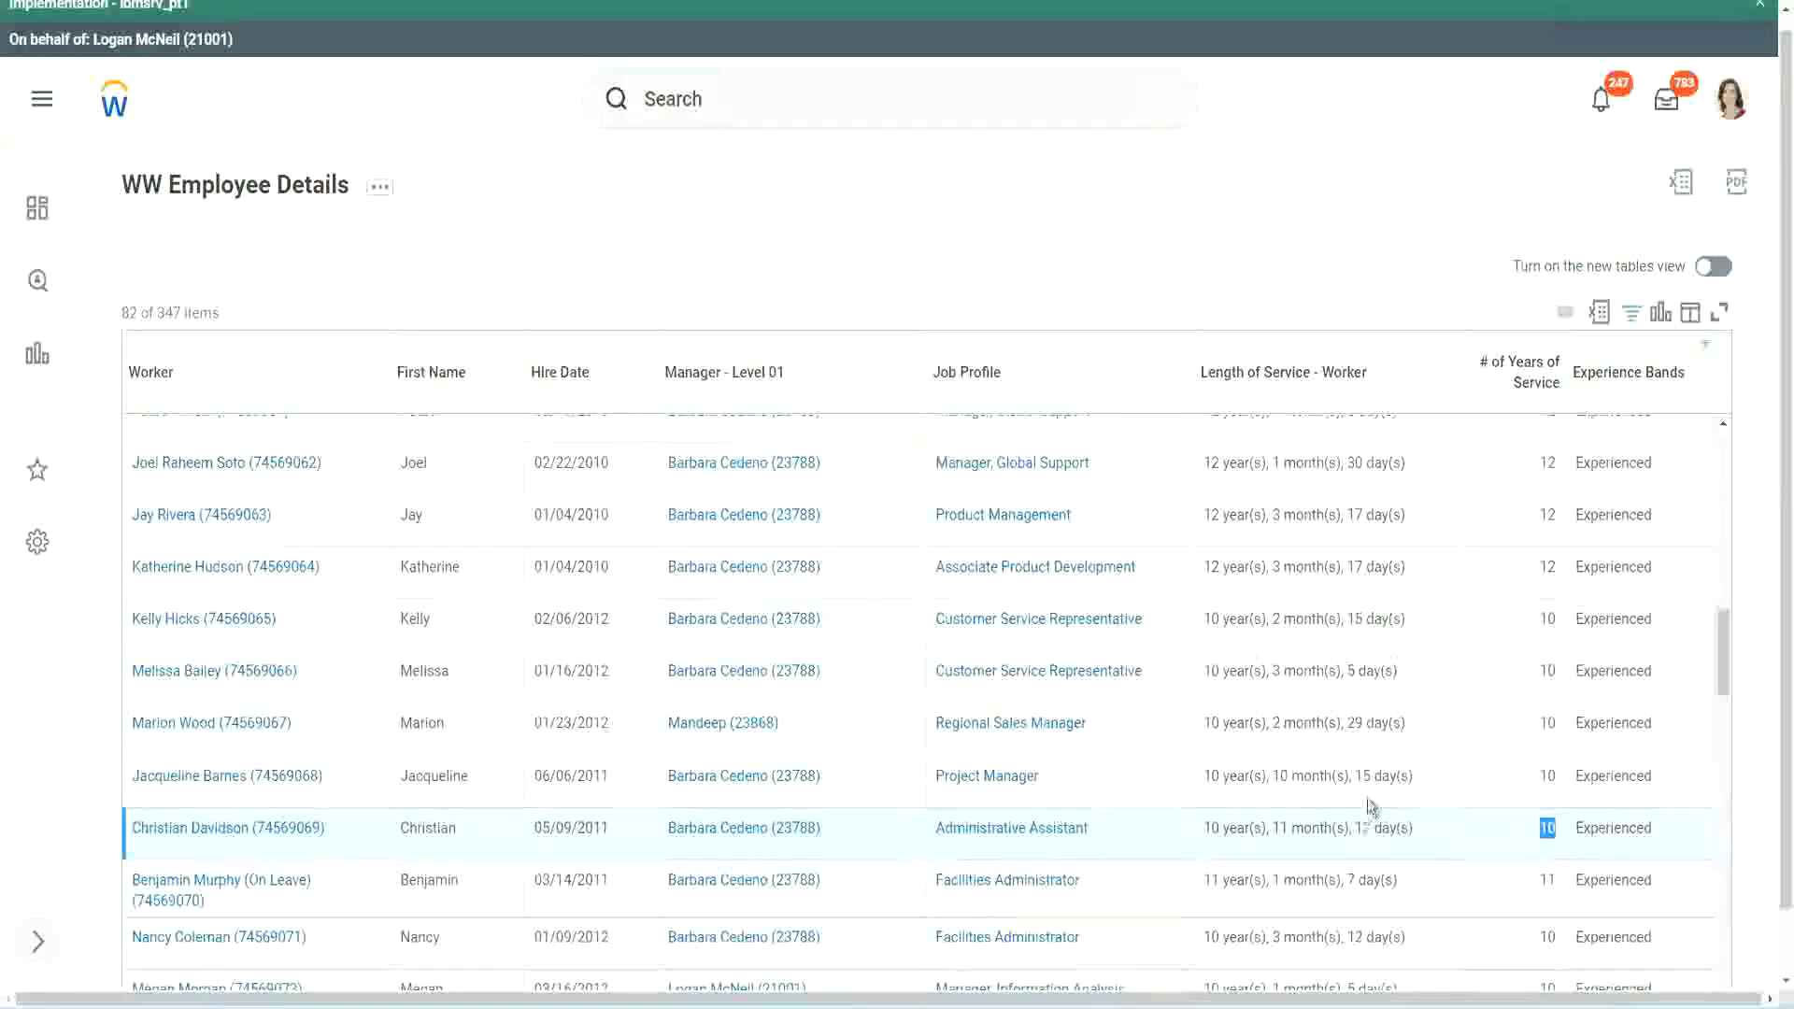
left_click(1482, 833)
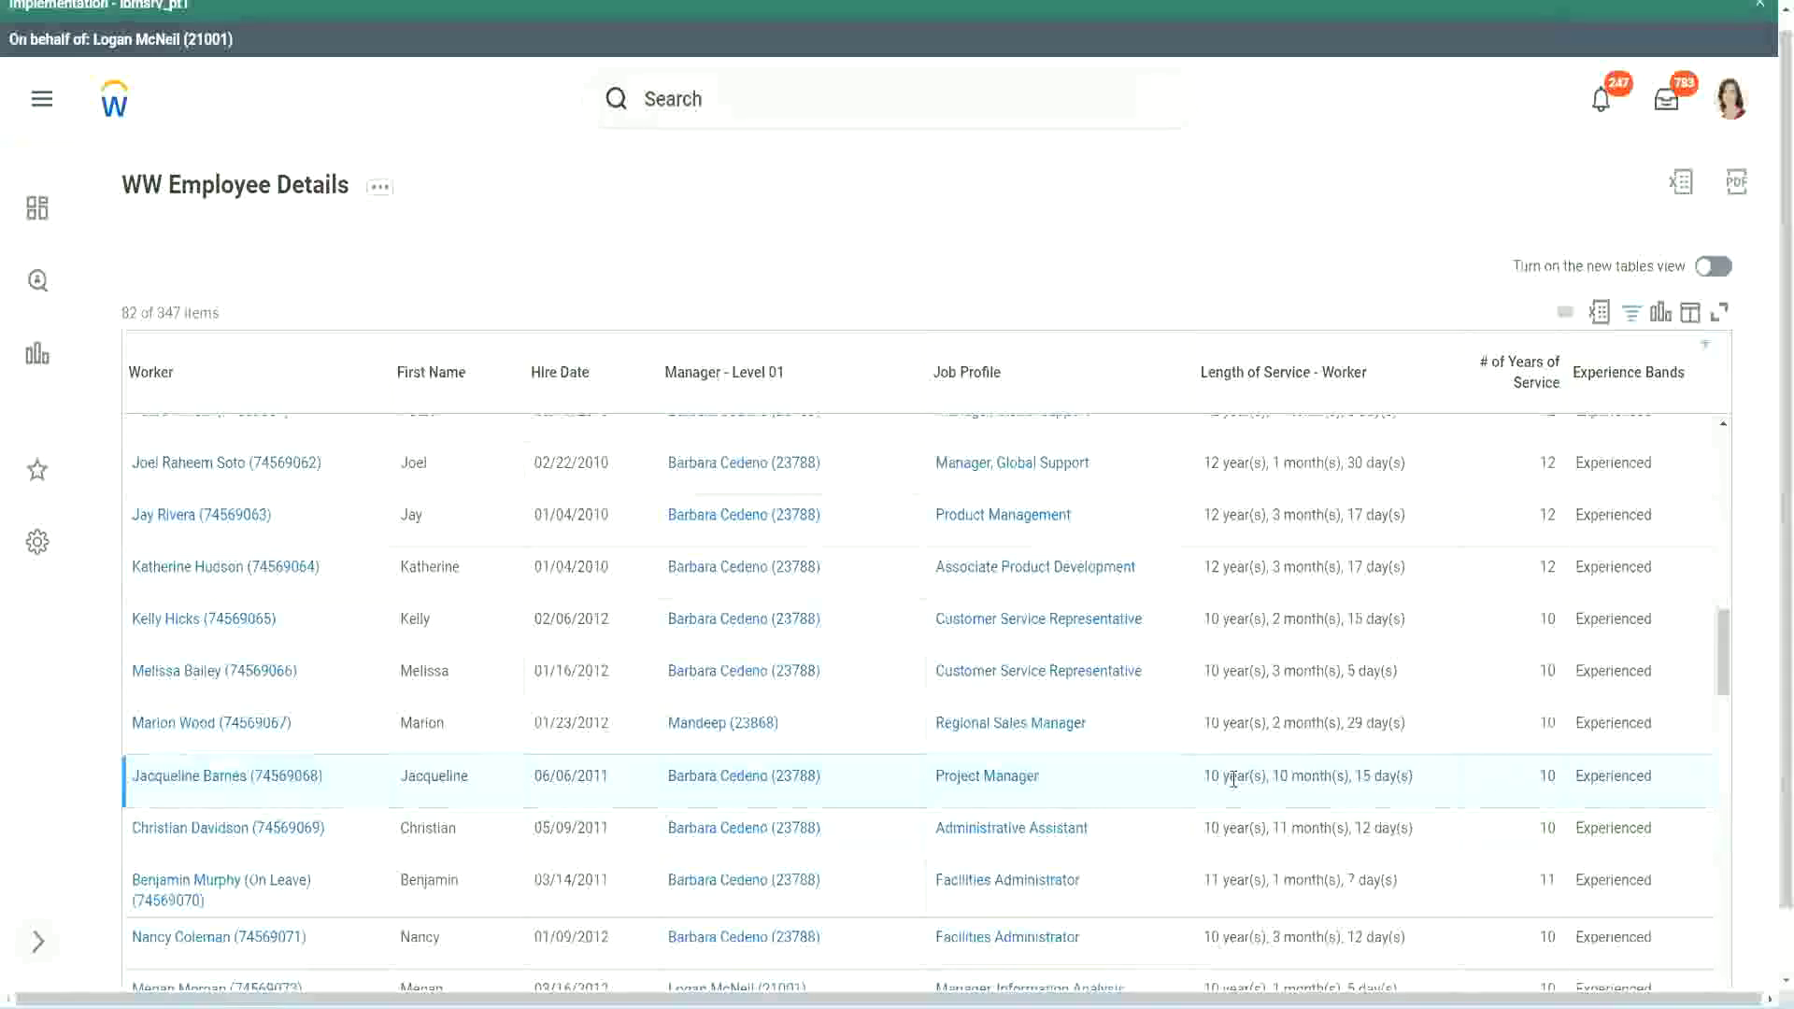
double_click(1282, 776)
left_click(1341, 776)
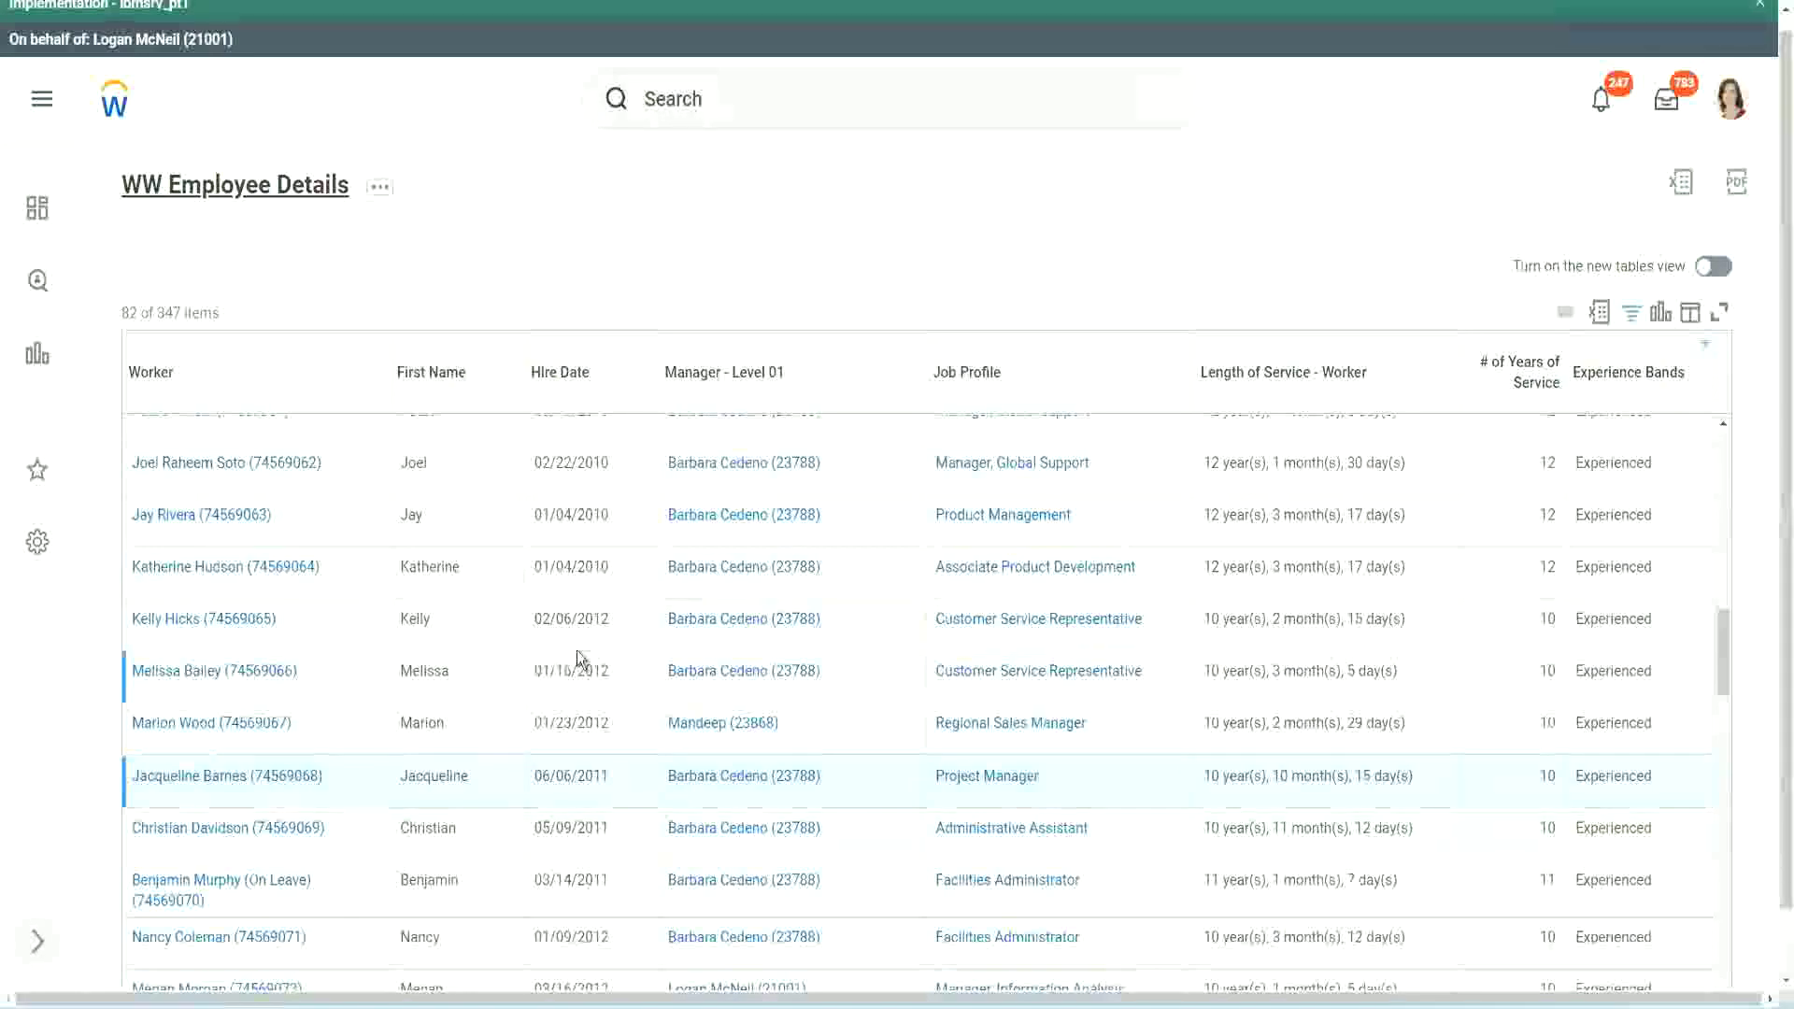
Open the report's CF-WW-Eval Exp-Derive Experience Bands from Years of Service field in a new tab and review its conditions and return values
scroll(579, 654, "down", 5)
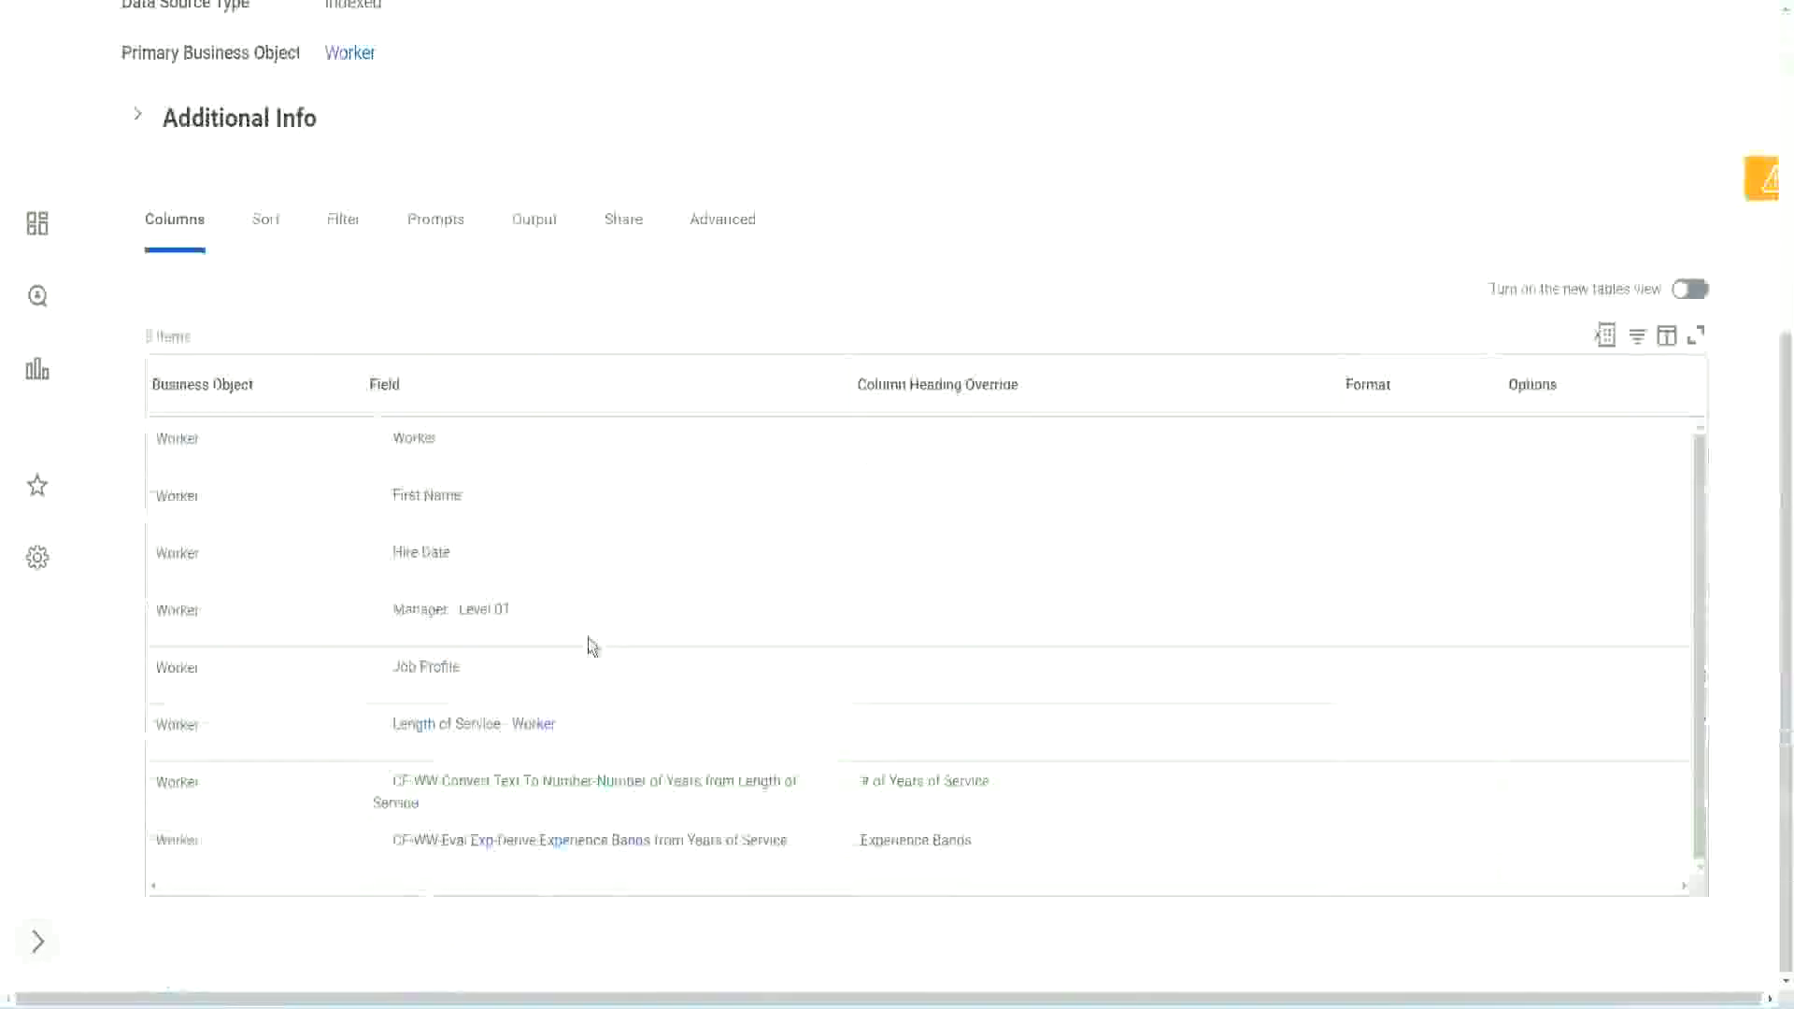
right_click(487, 851)
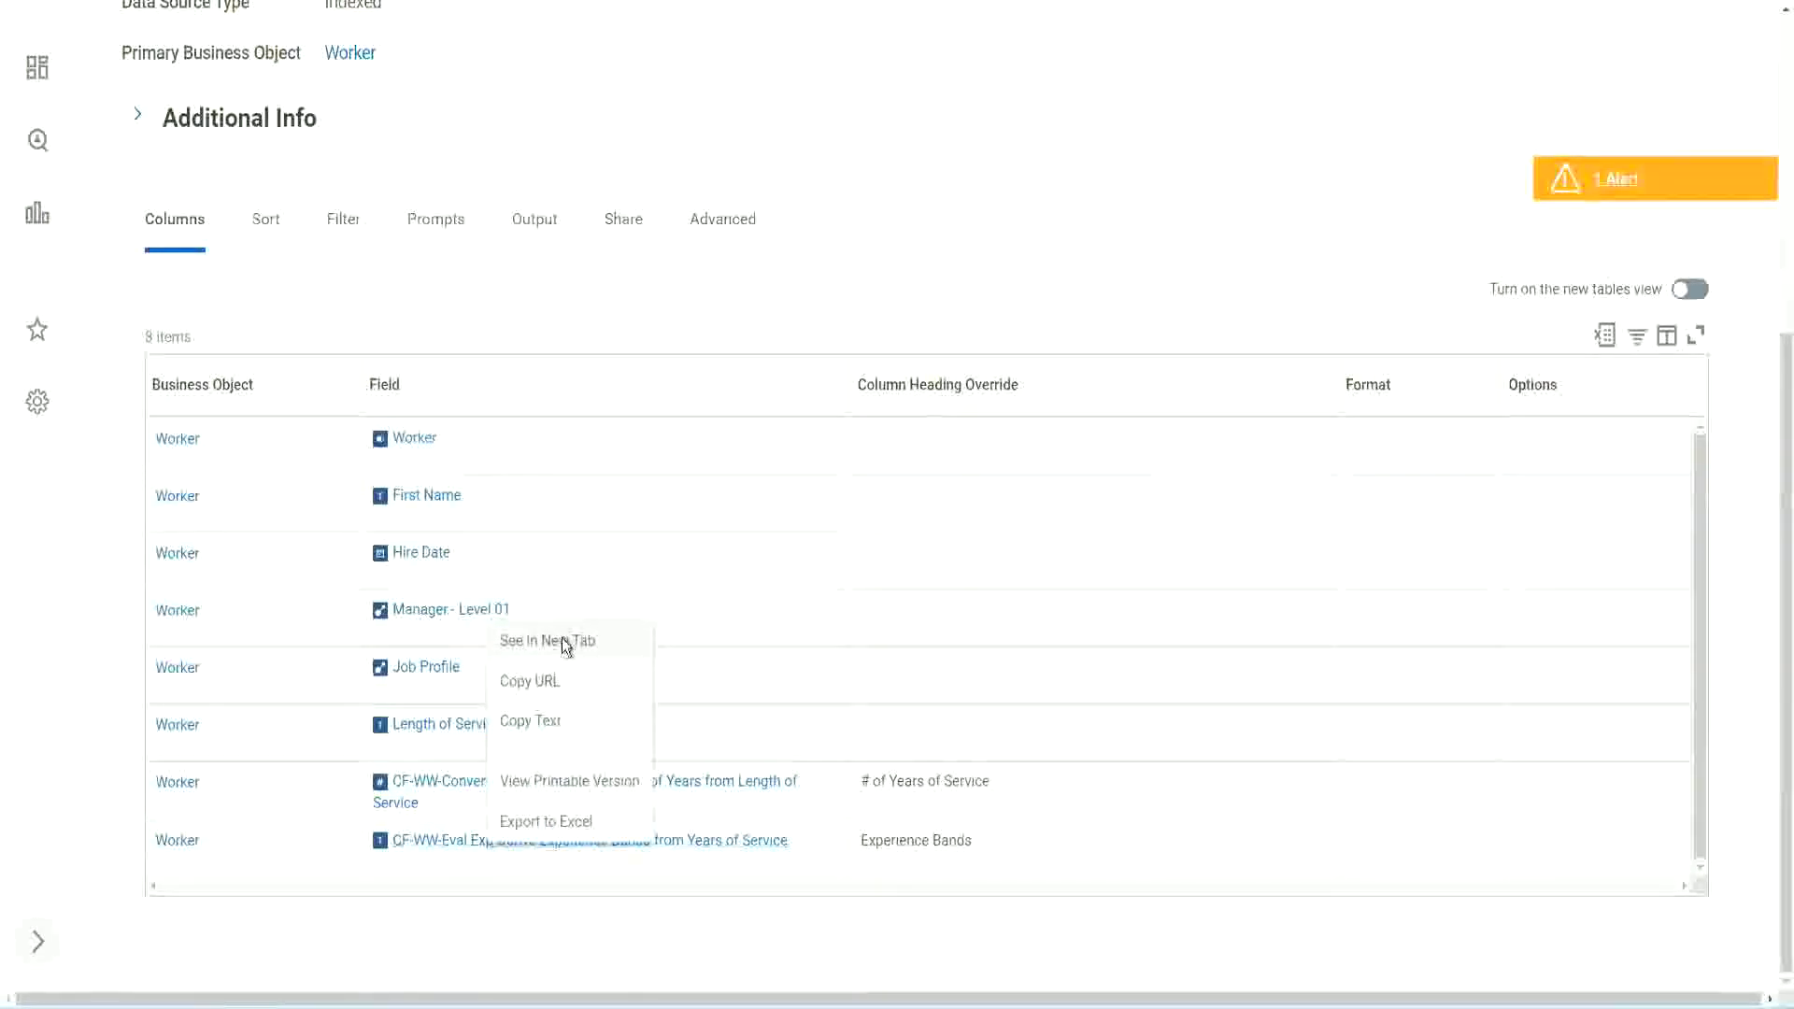
left_click(564, 641)
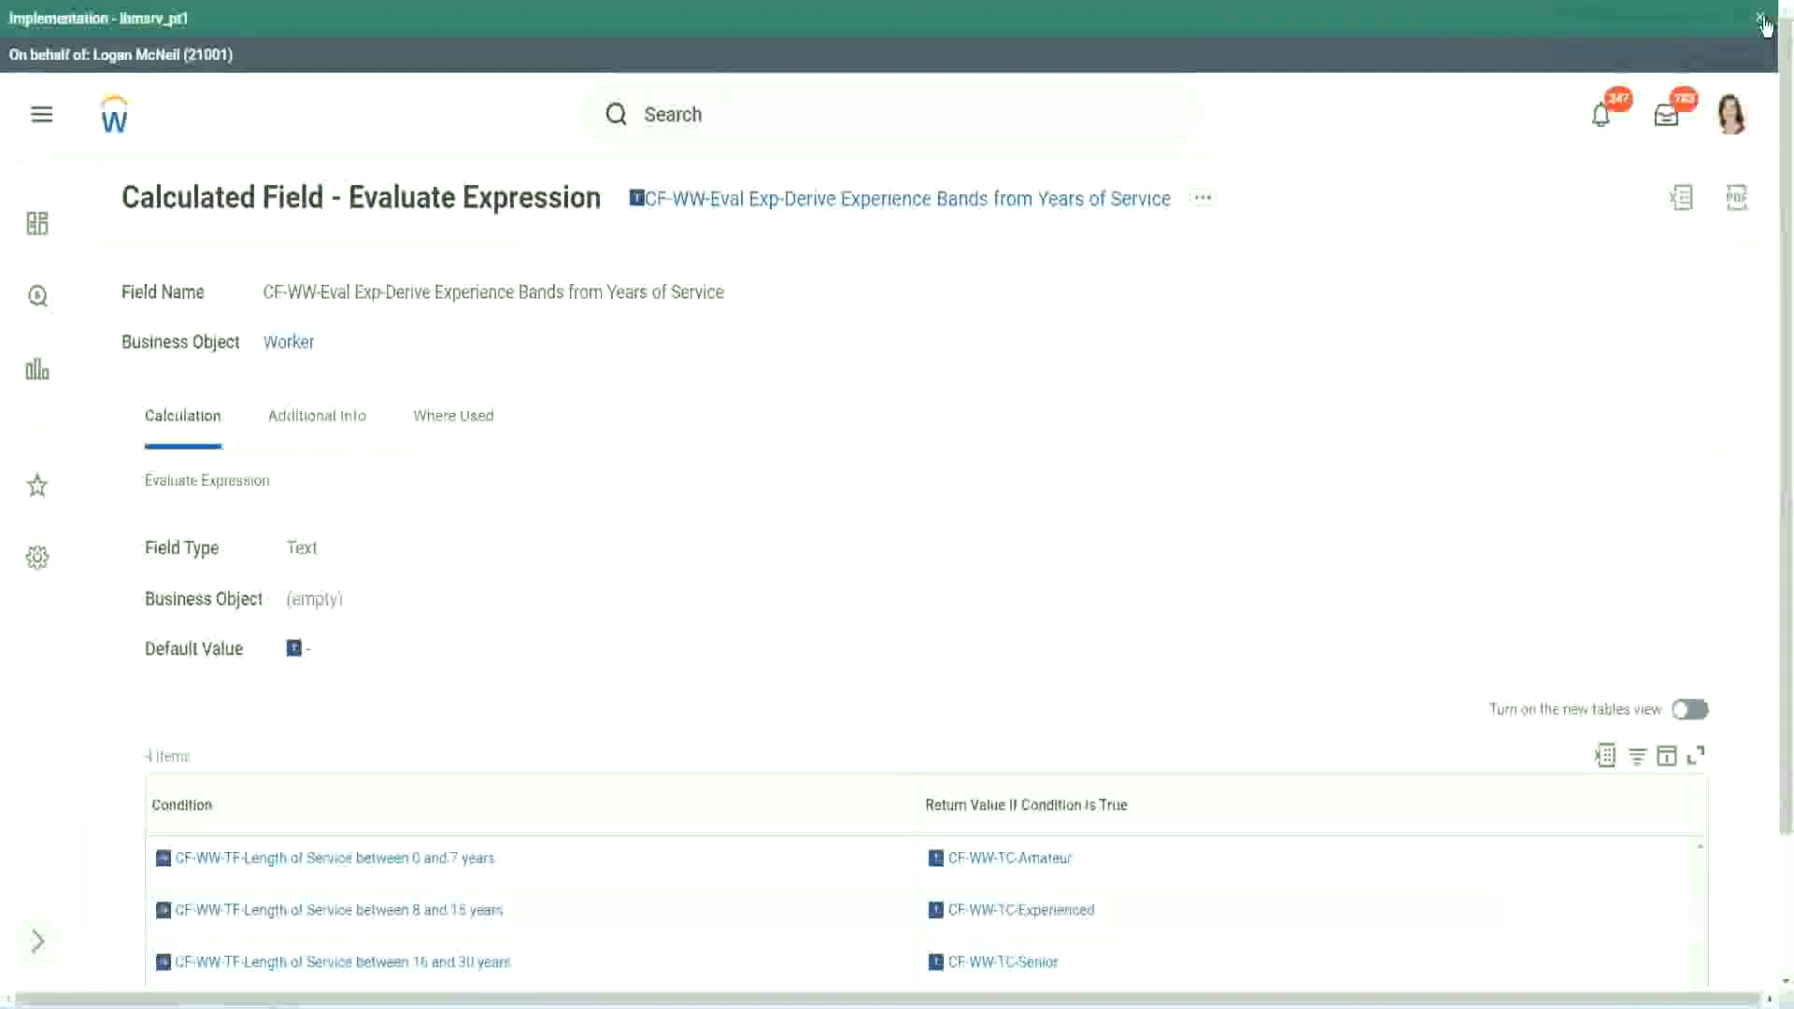
left_click(1761, 18)
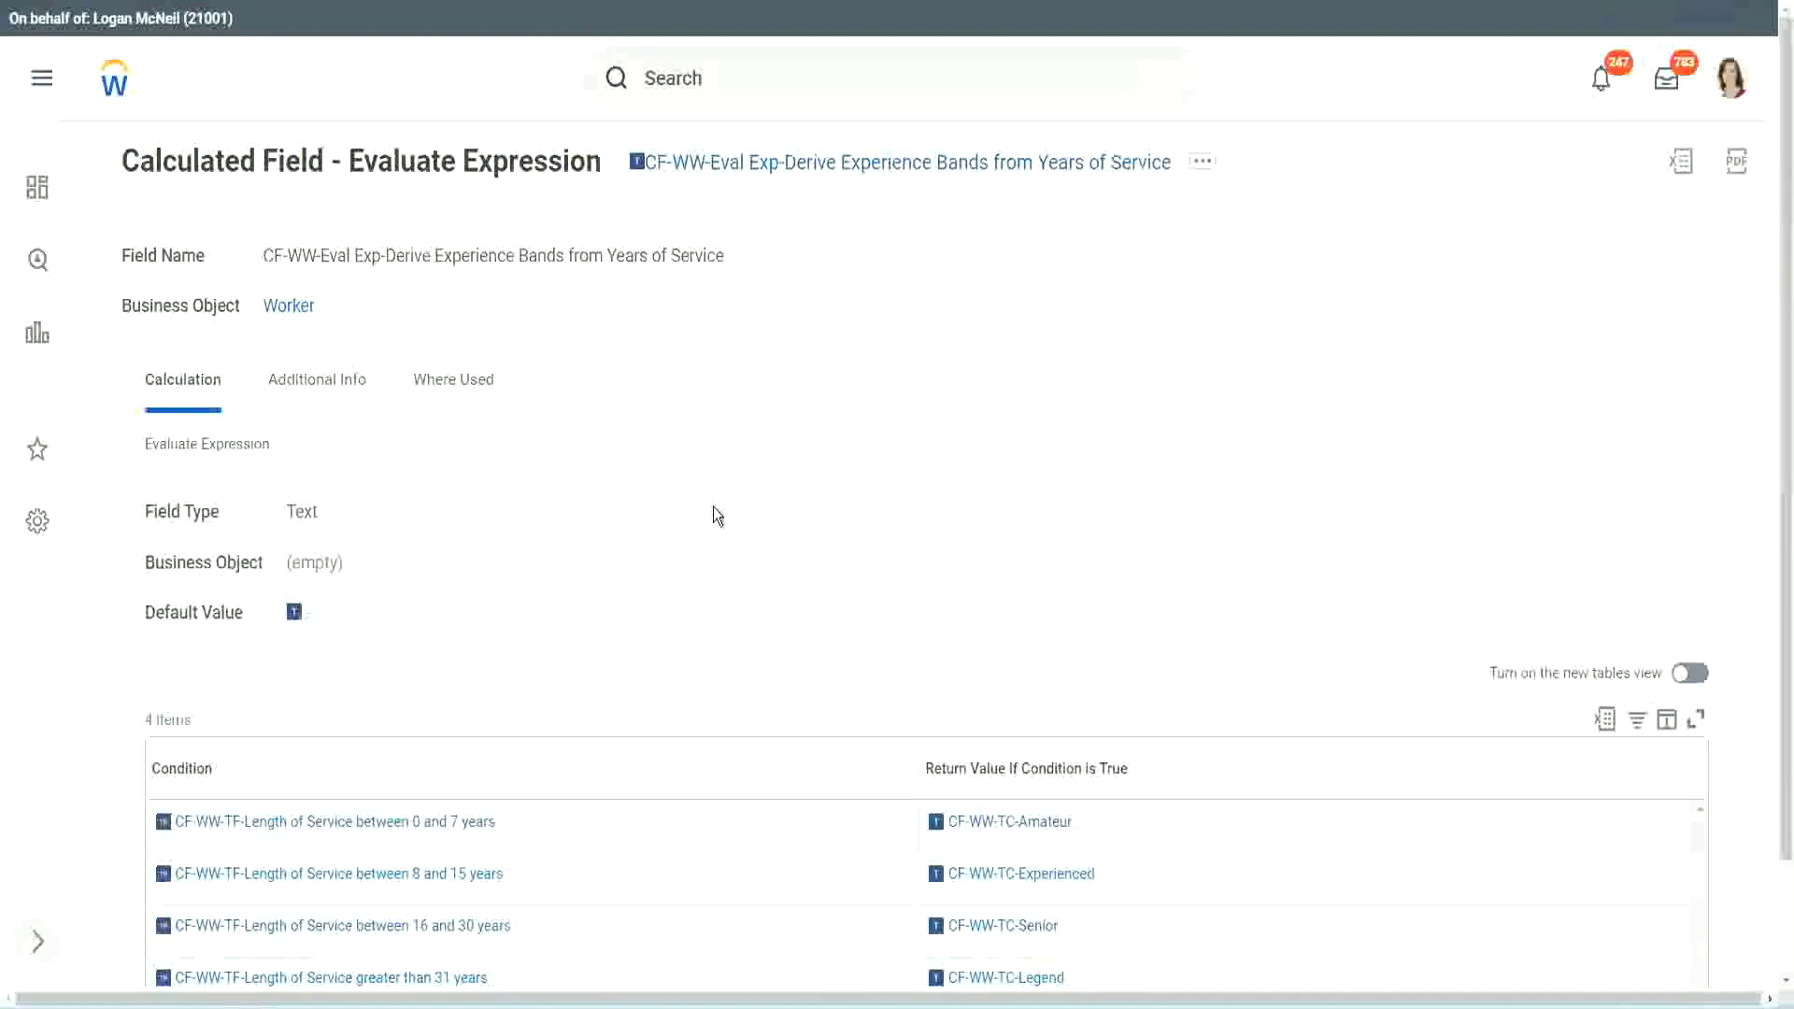
scroll(714, 527, "down", 1)
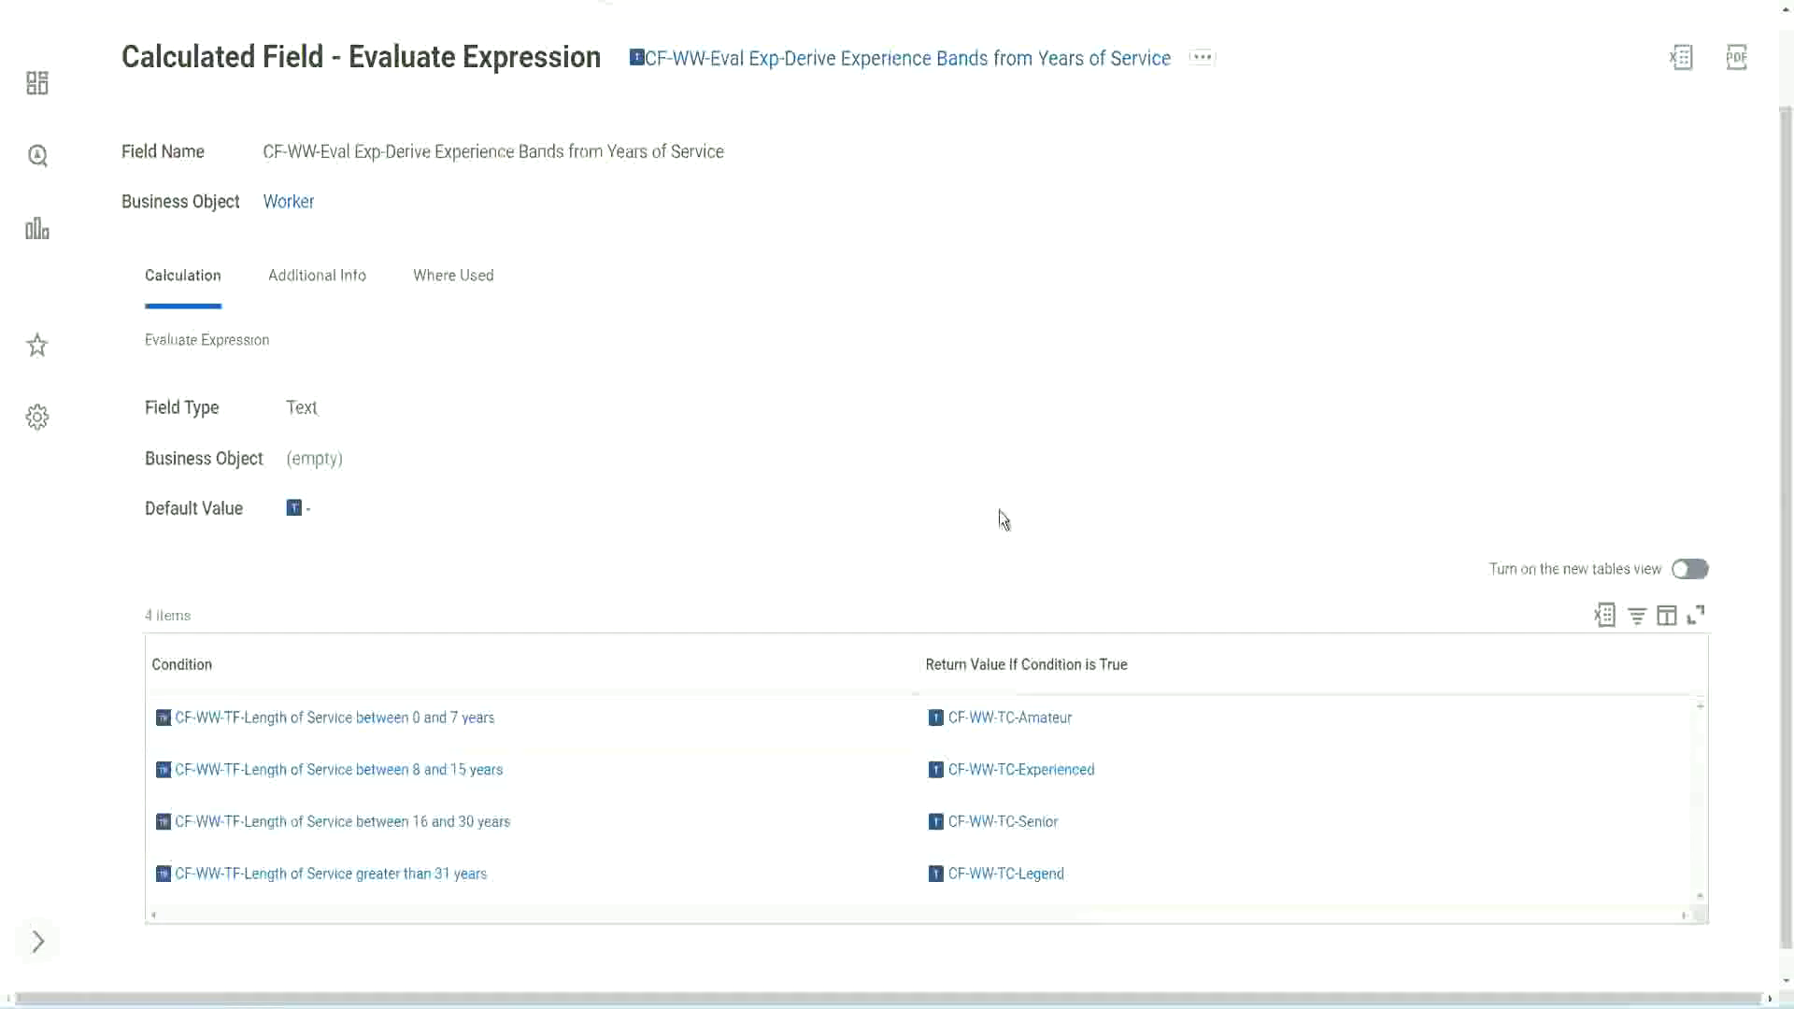
left_click(813, 660)
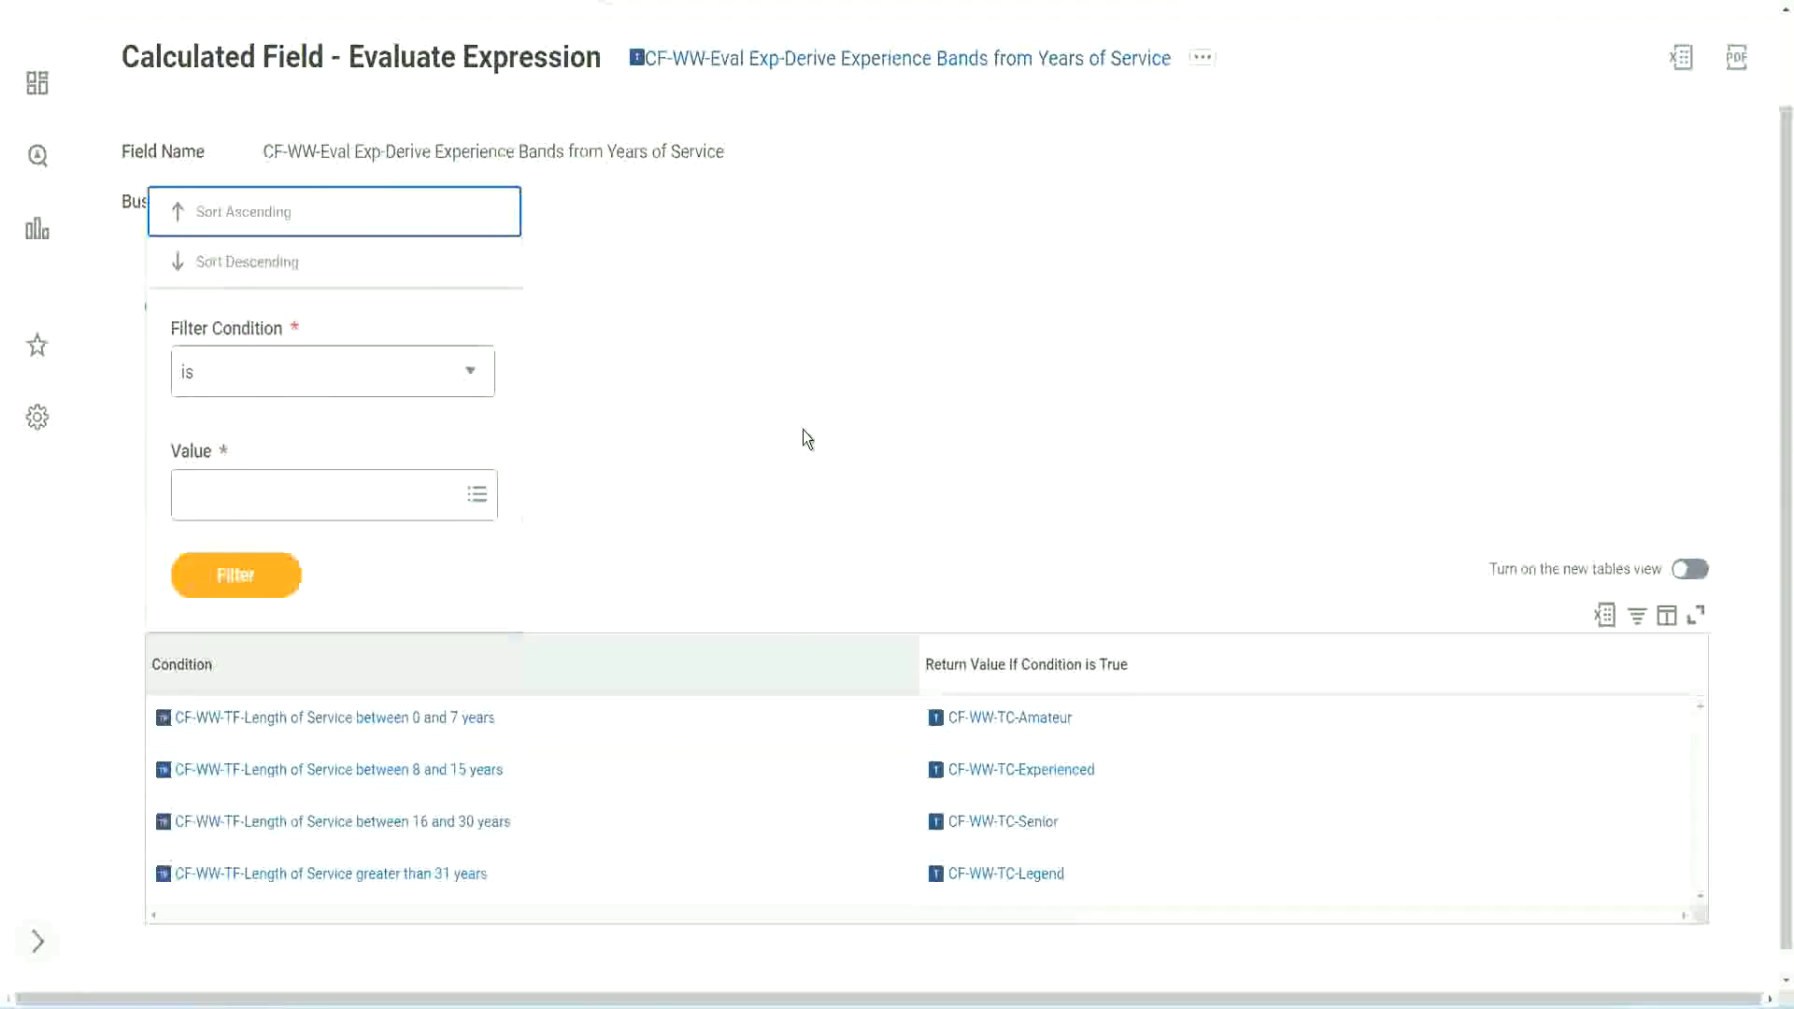
left_click(806, 438)
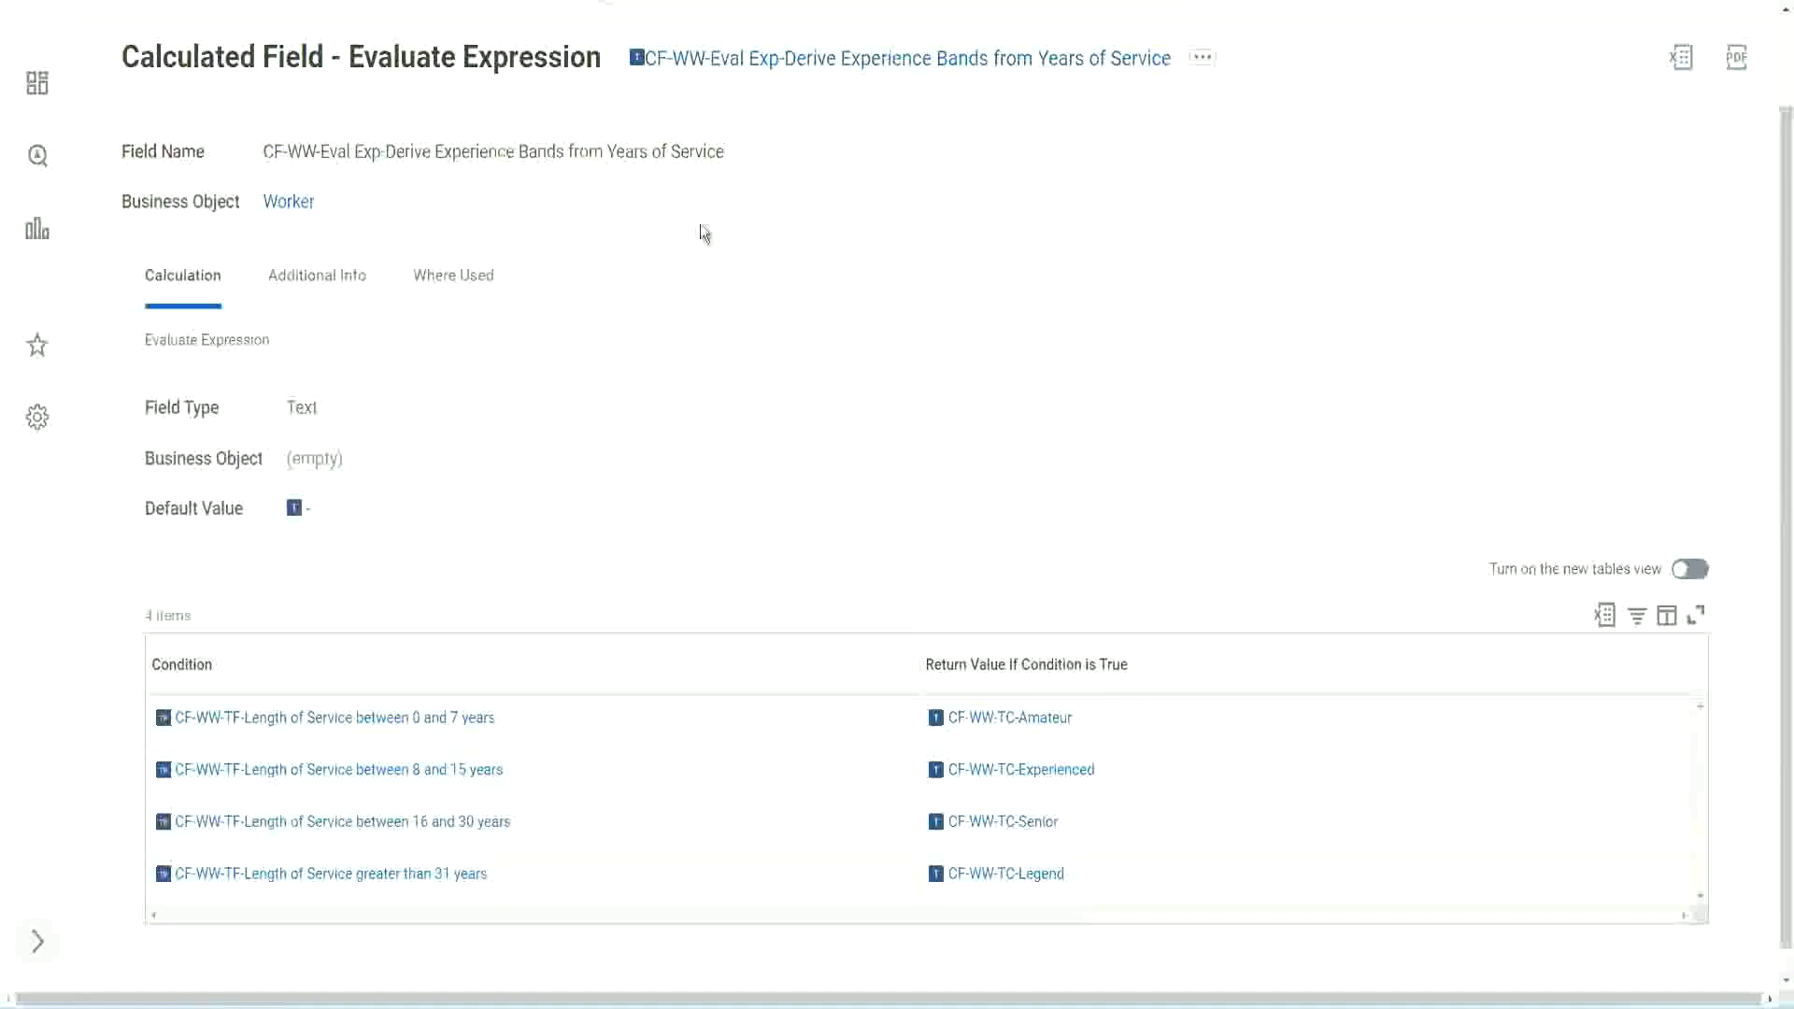
Copy the name of the Evaluate Expression calculated field and open the Create Calculated Field task
right_click(790, 68)
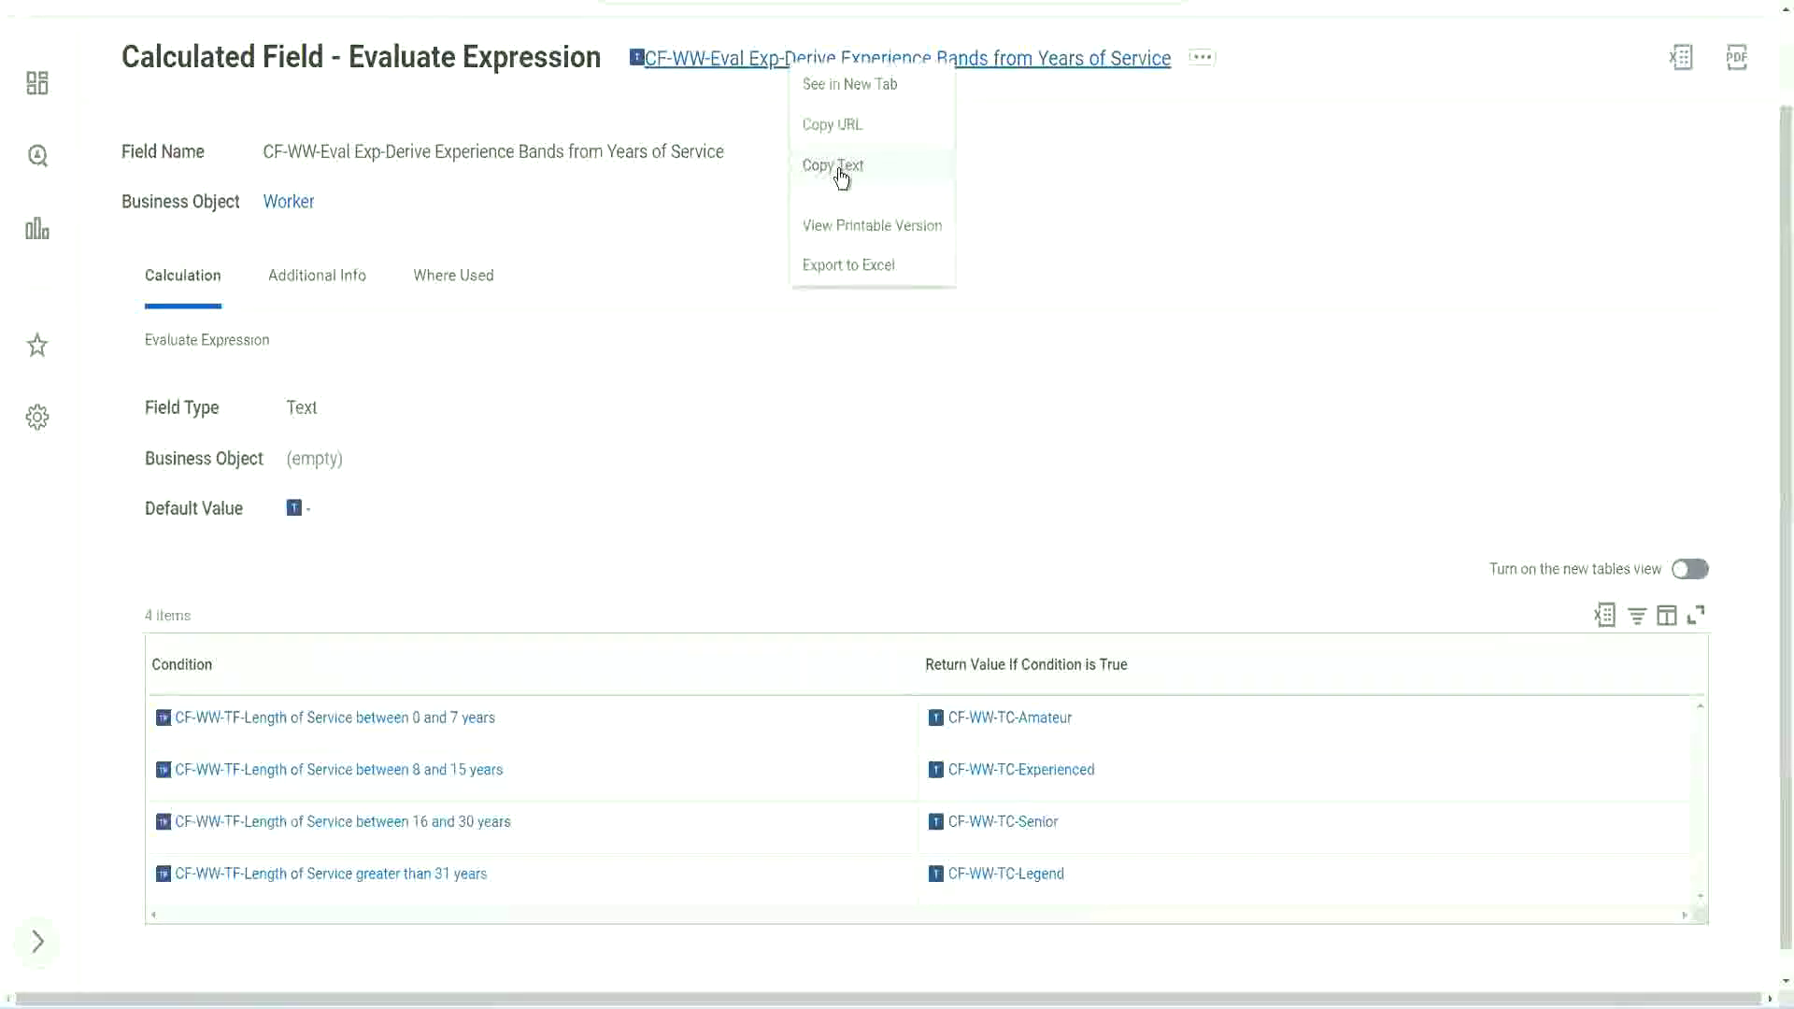
left_click(842, 177)
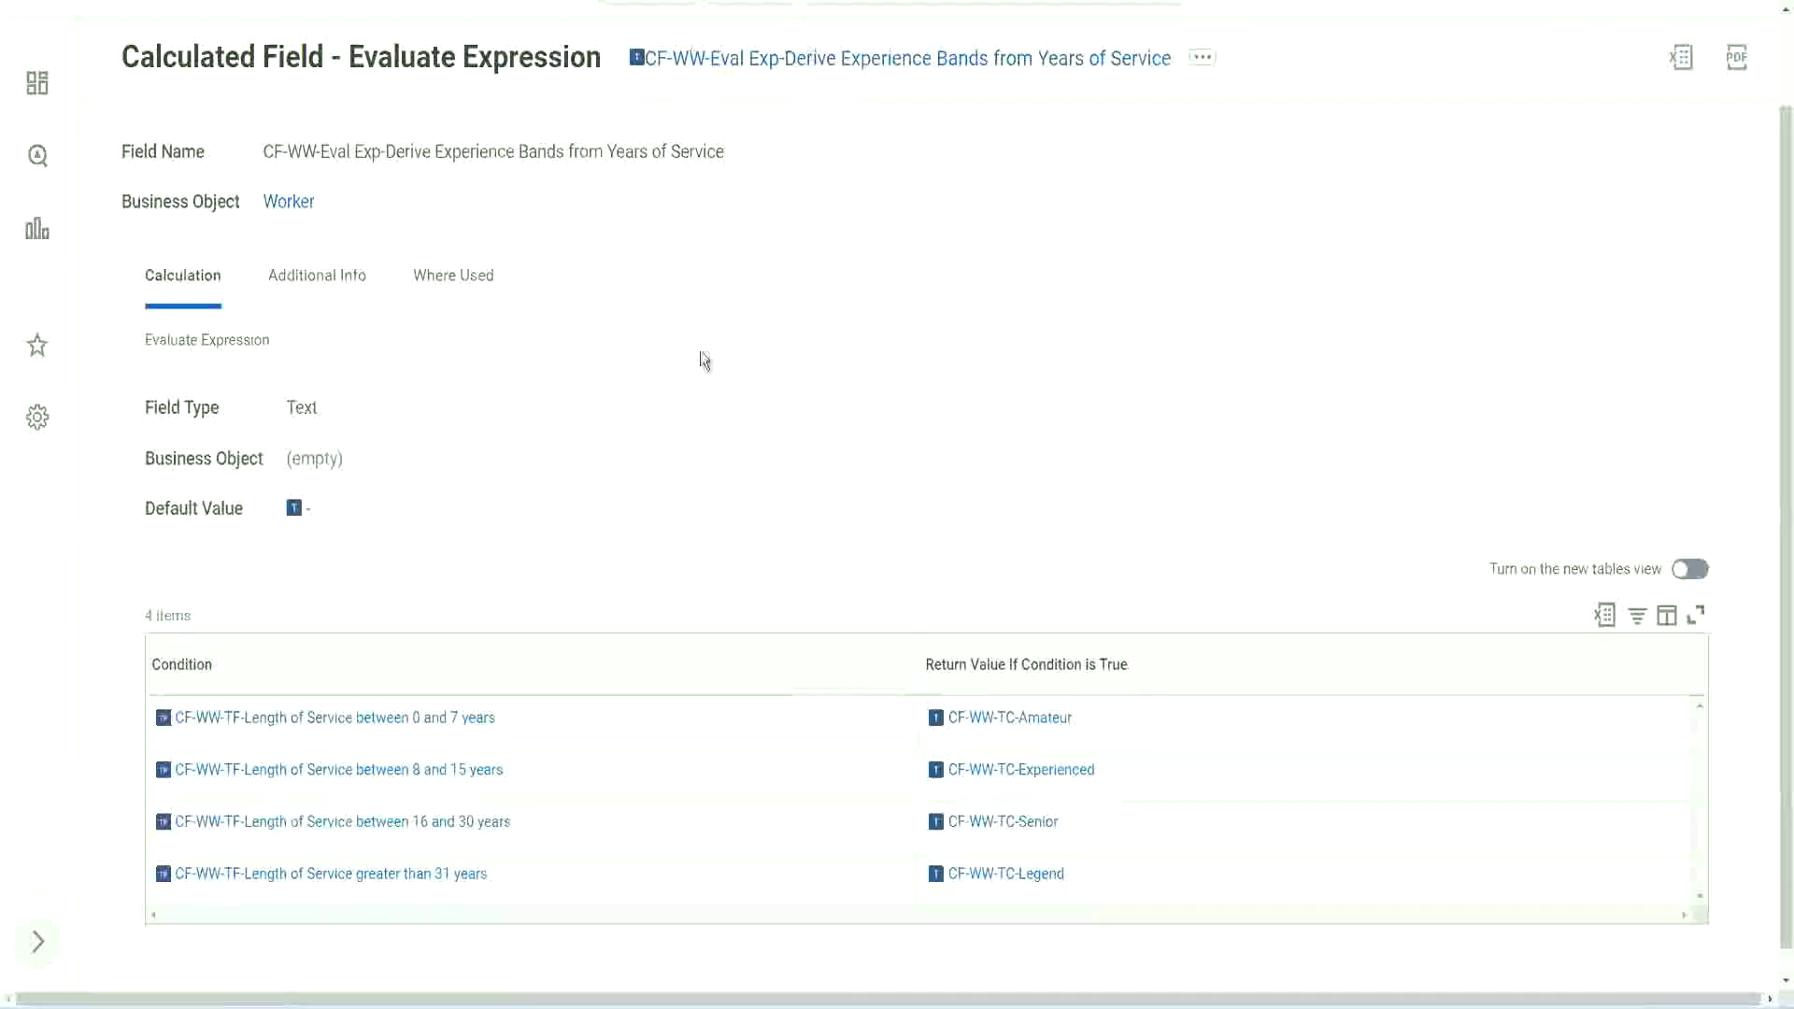
scroll(699, 369, "up", 1)
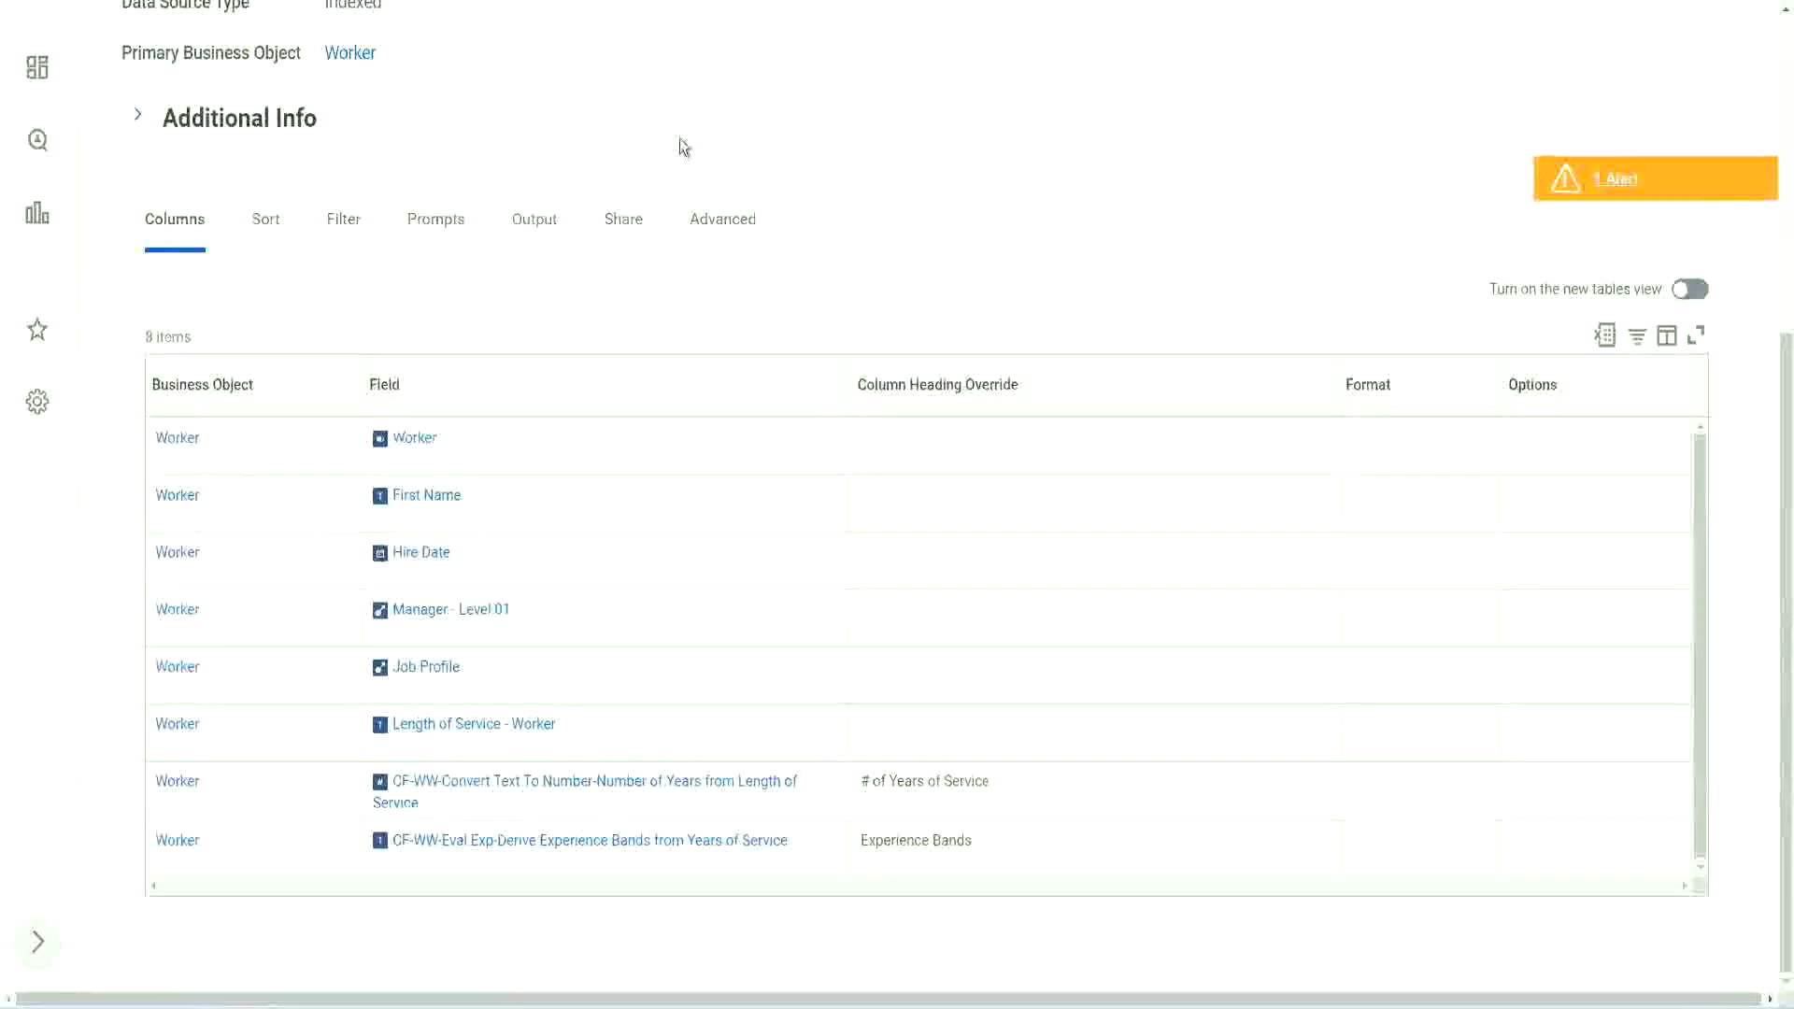
scroll(694, 150, "up", 4)
left_click(728, 112)
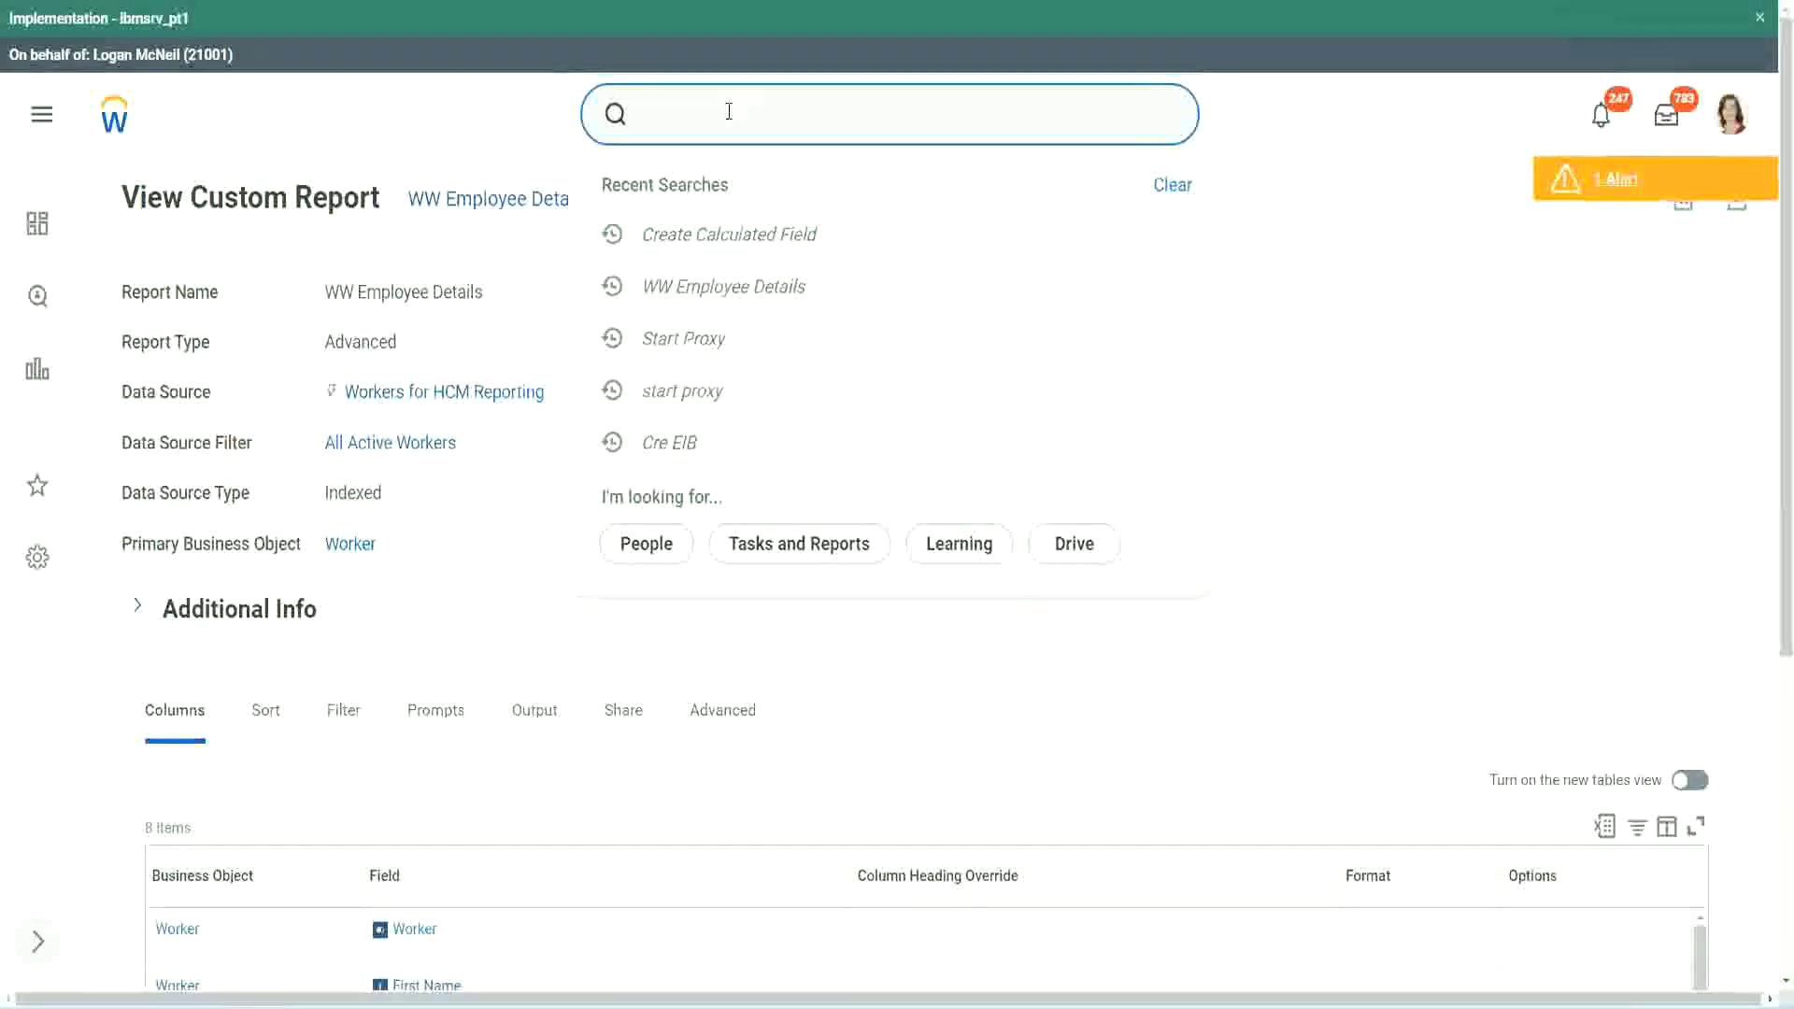
type("create cal field")
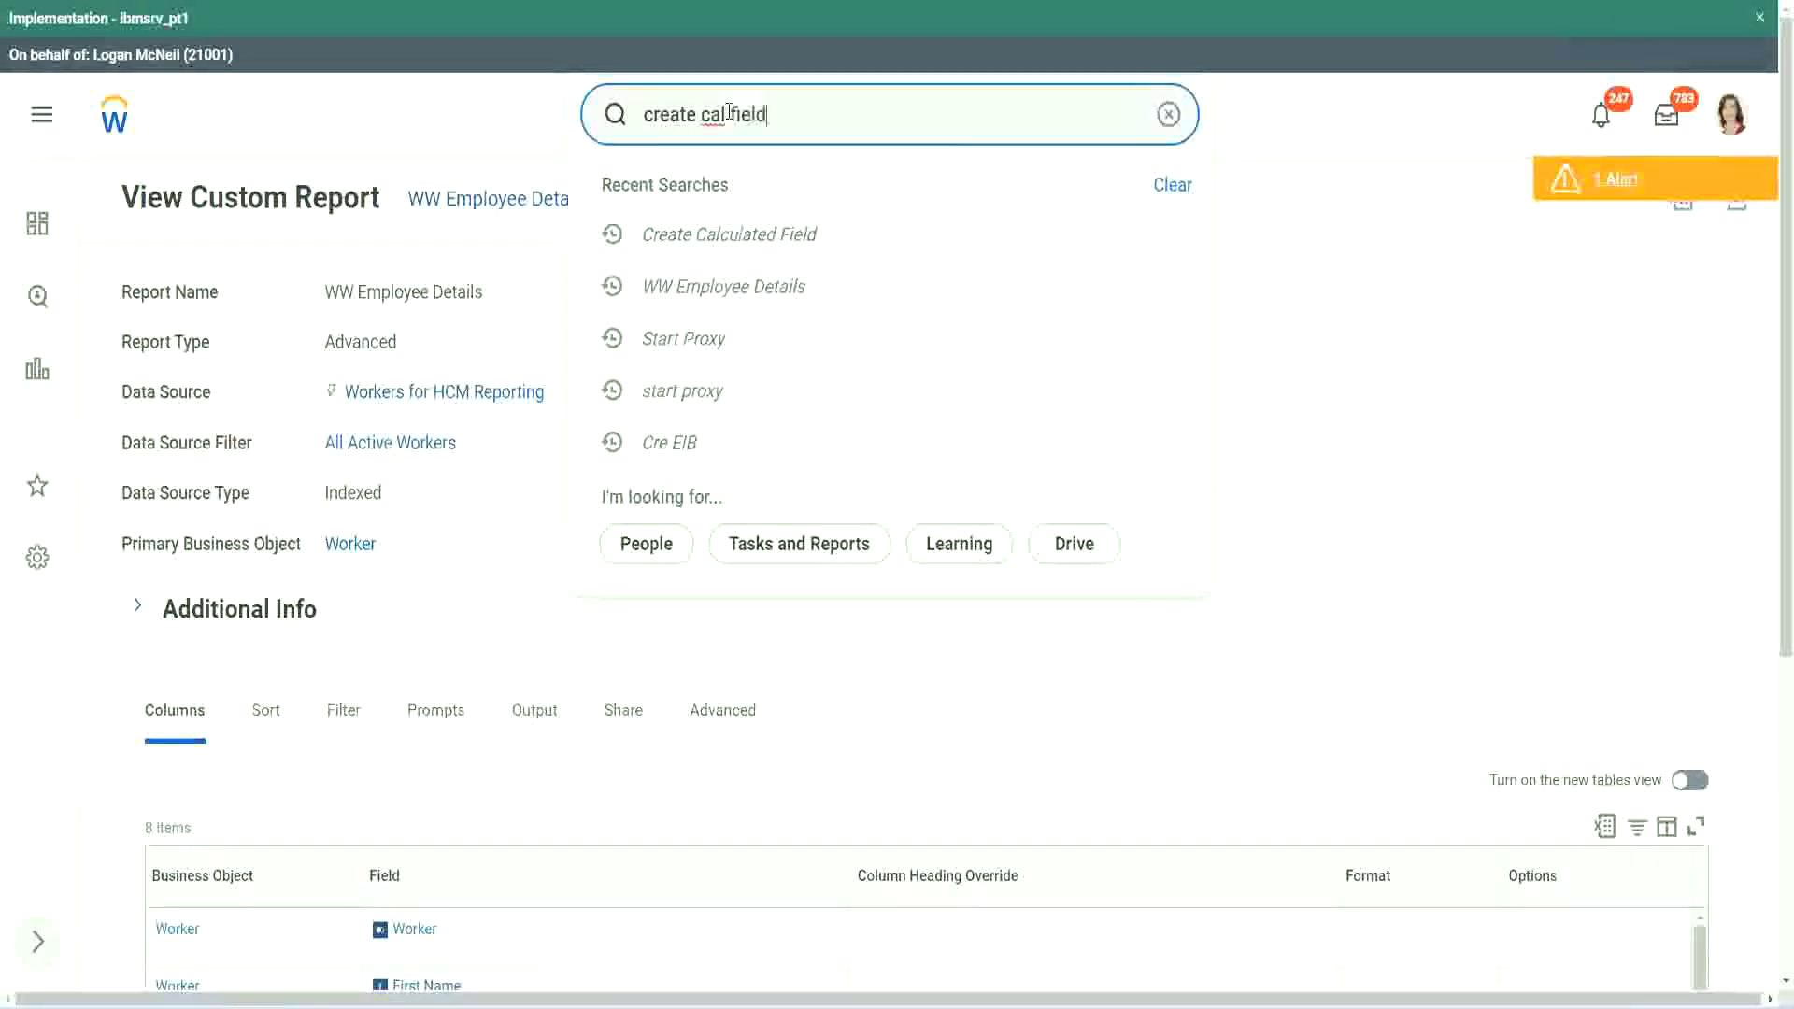
left_click(750, 193)
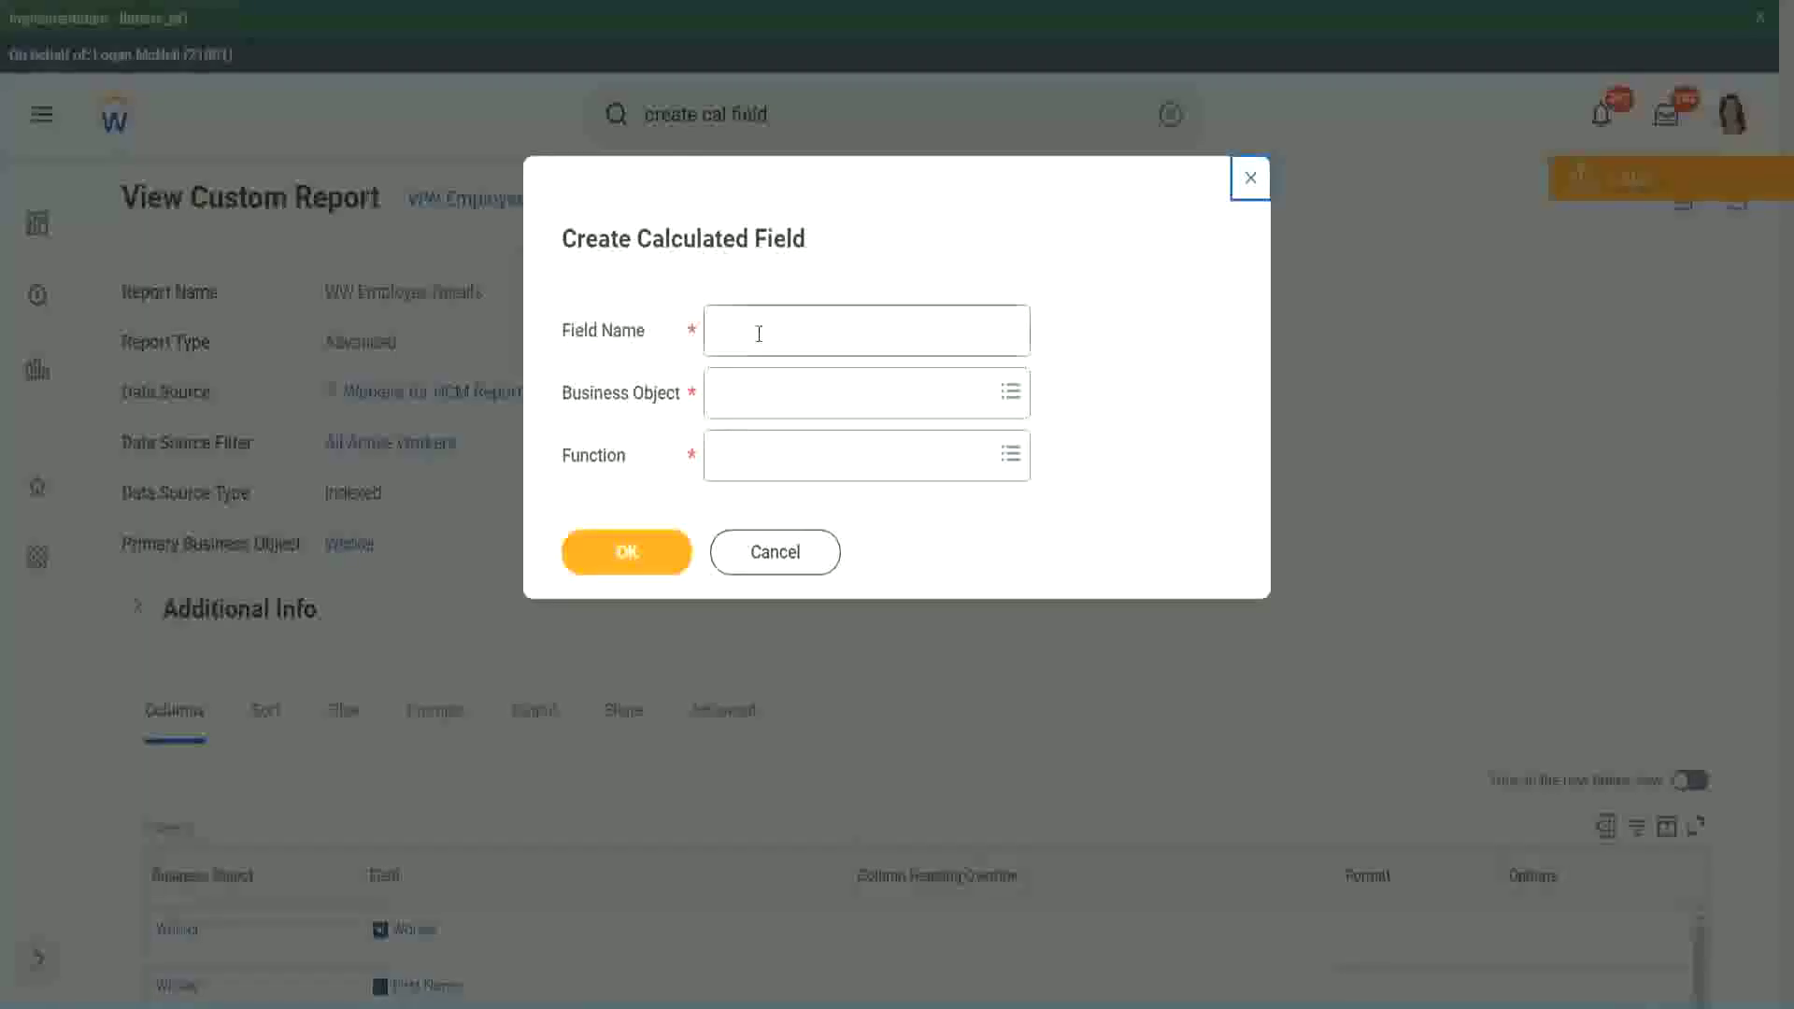
Paste the copied name as the new field's name and insert "Bands" after "CF-WW-Eval Exp"
left_click(759, 334)
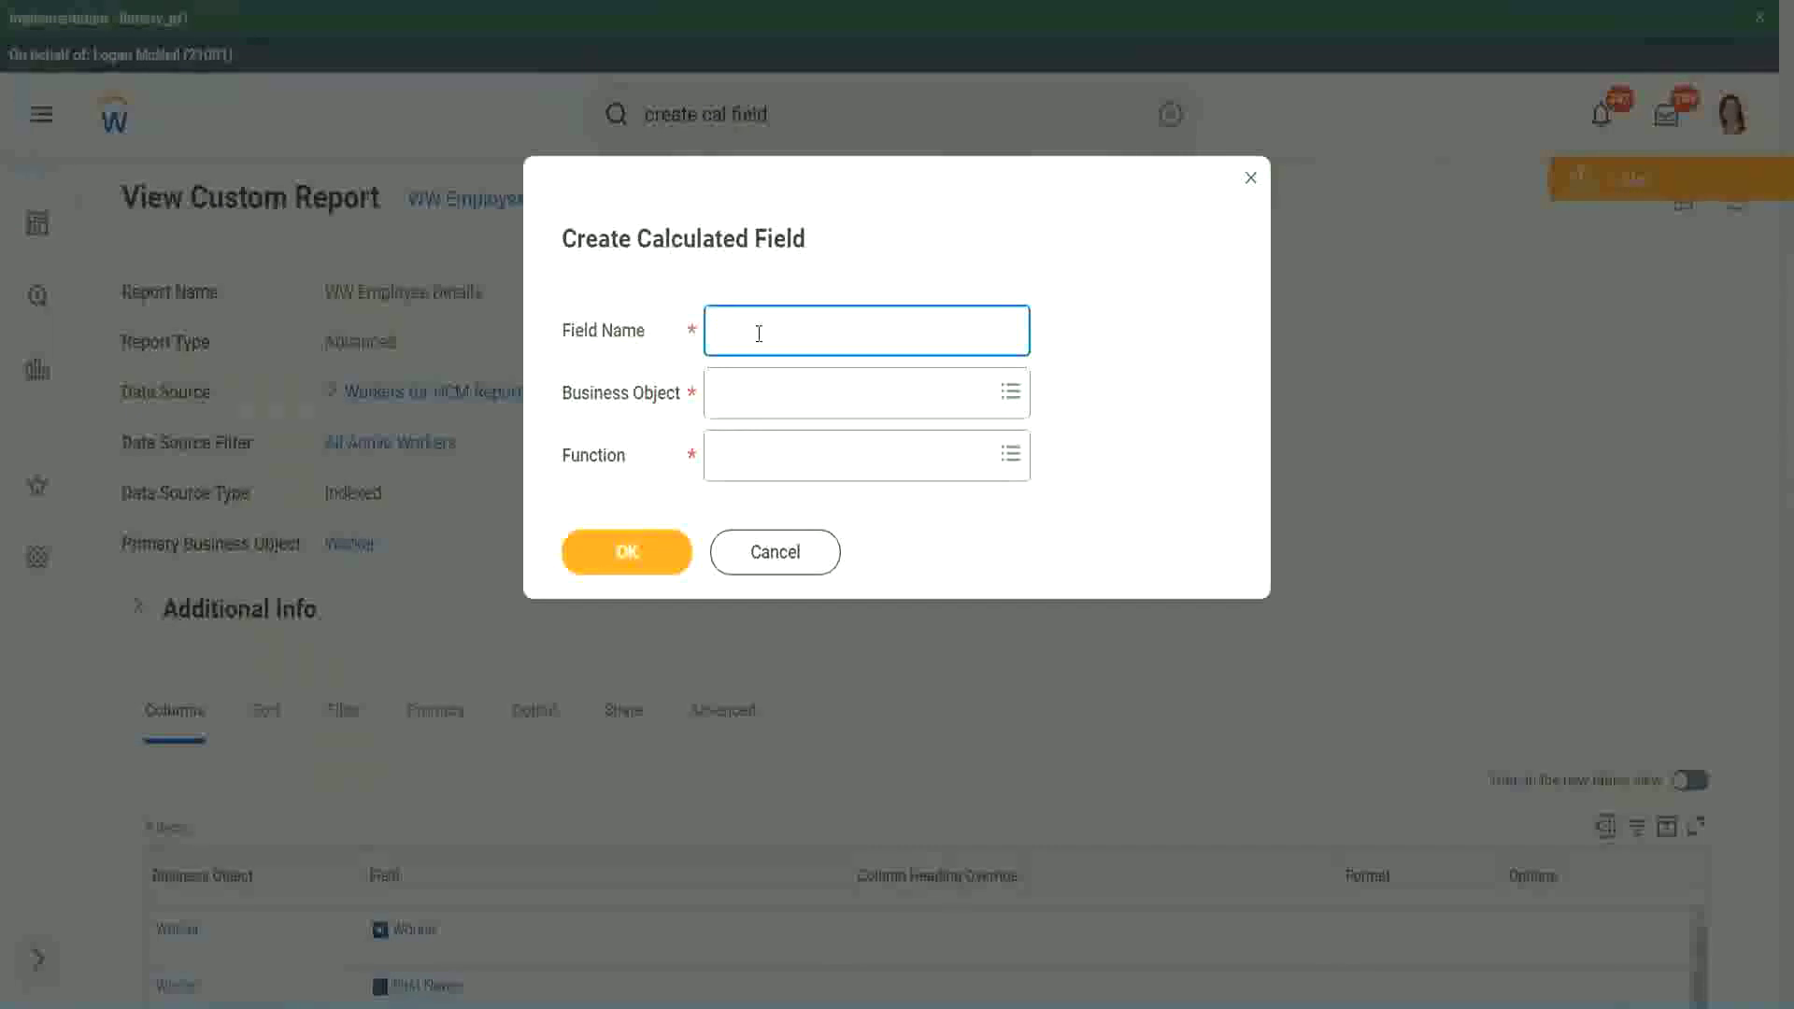
key("ctrl+v")
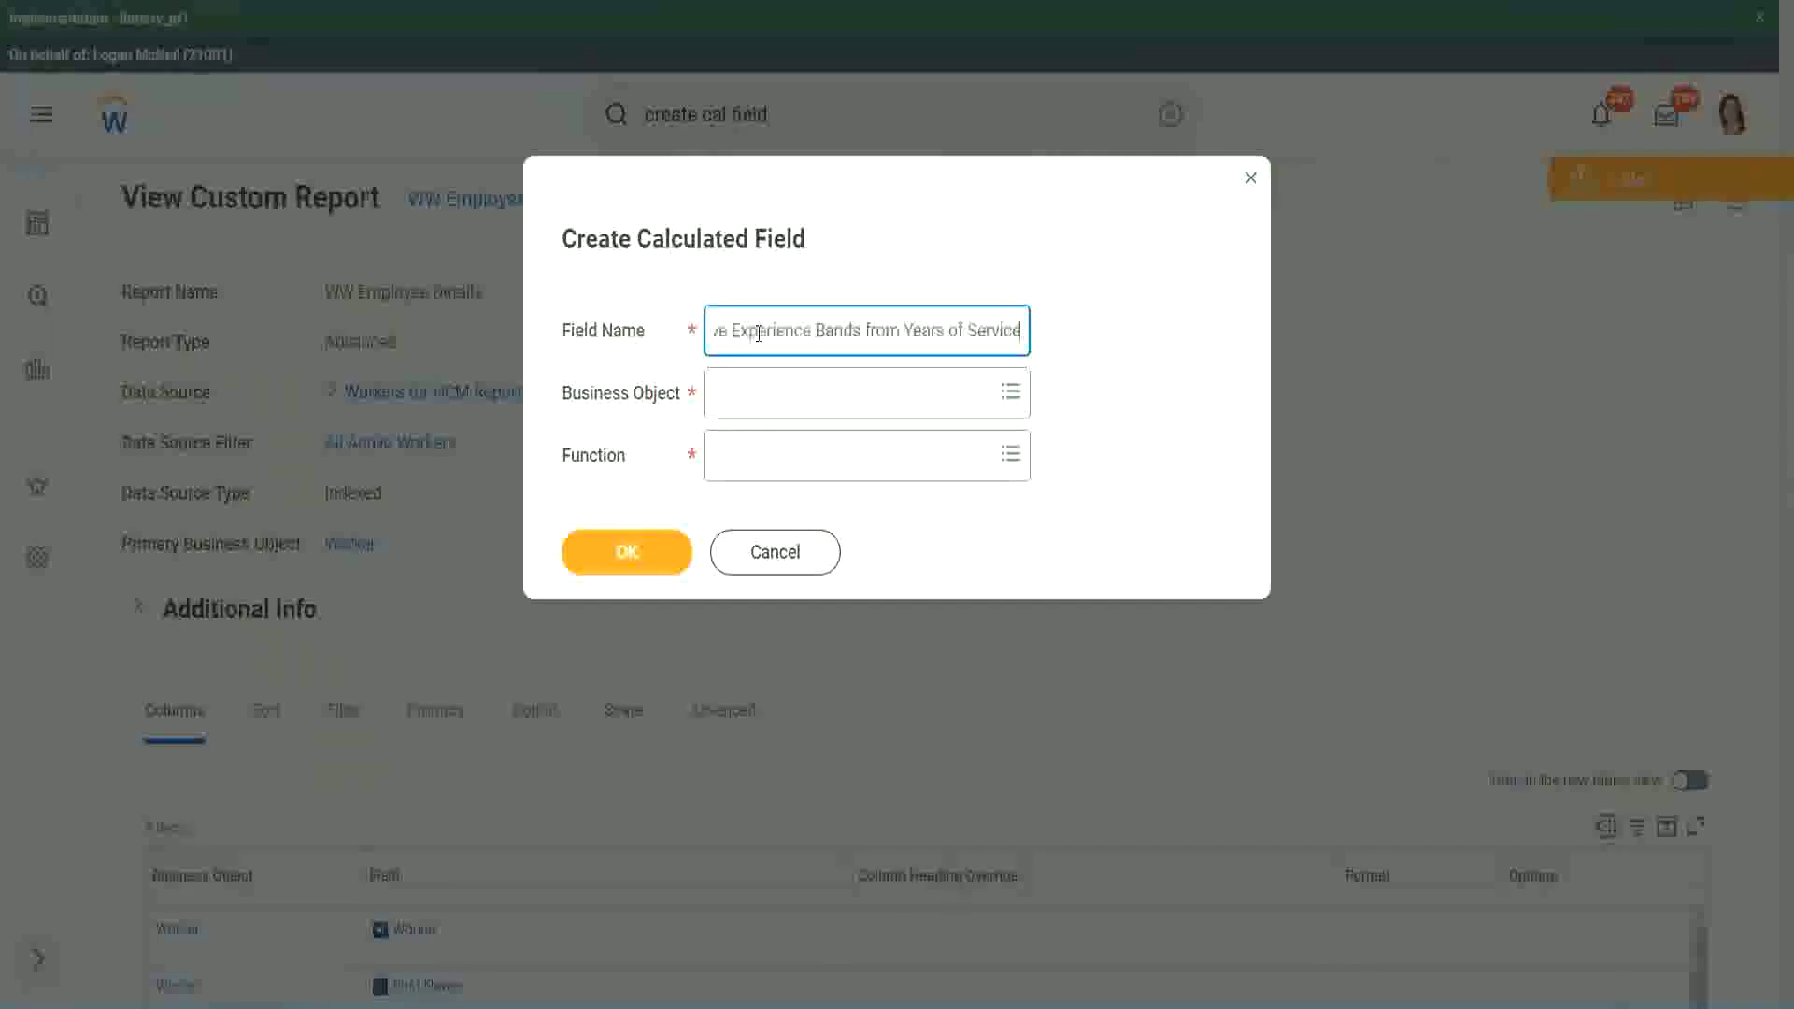
left_click_drag(809, 332, 654, 304)
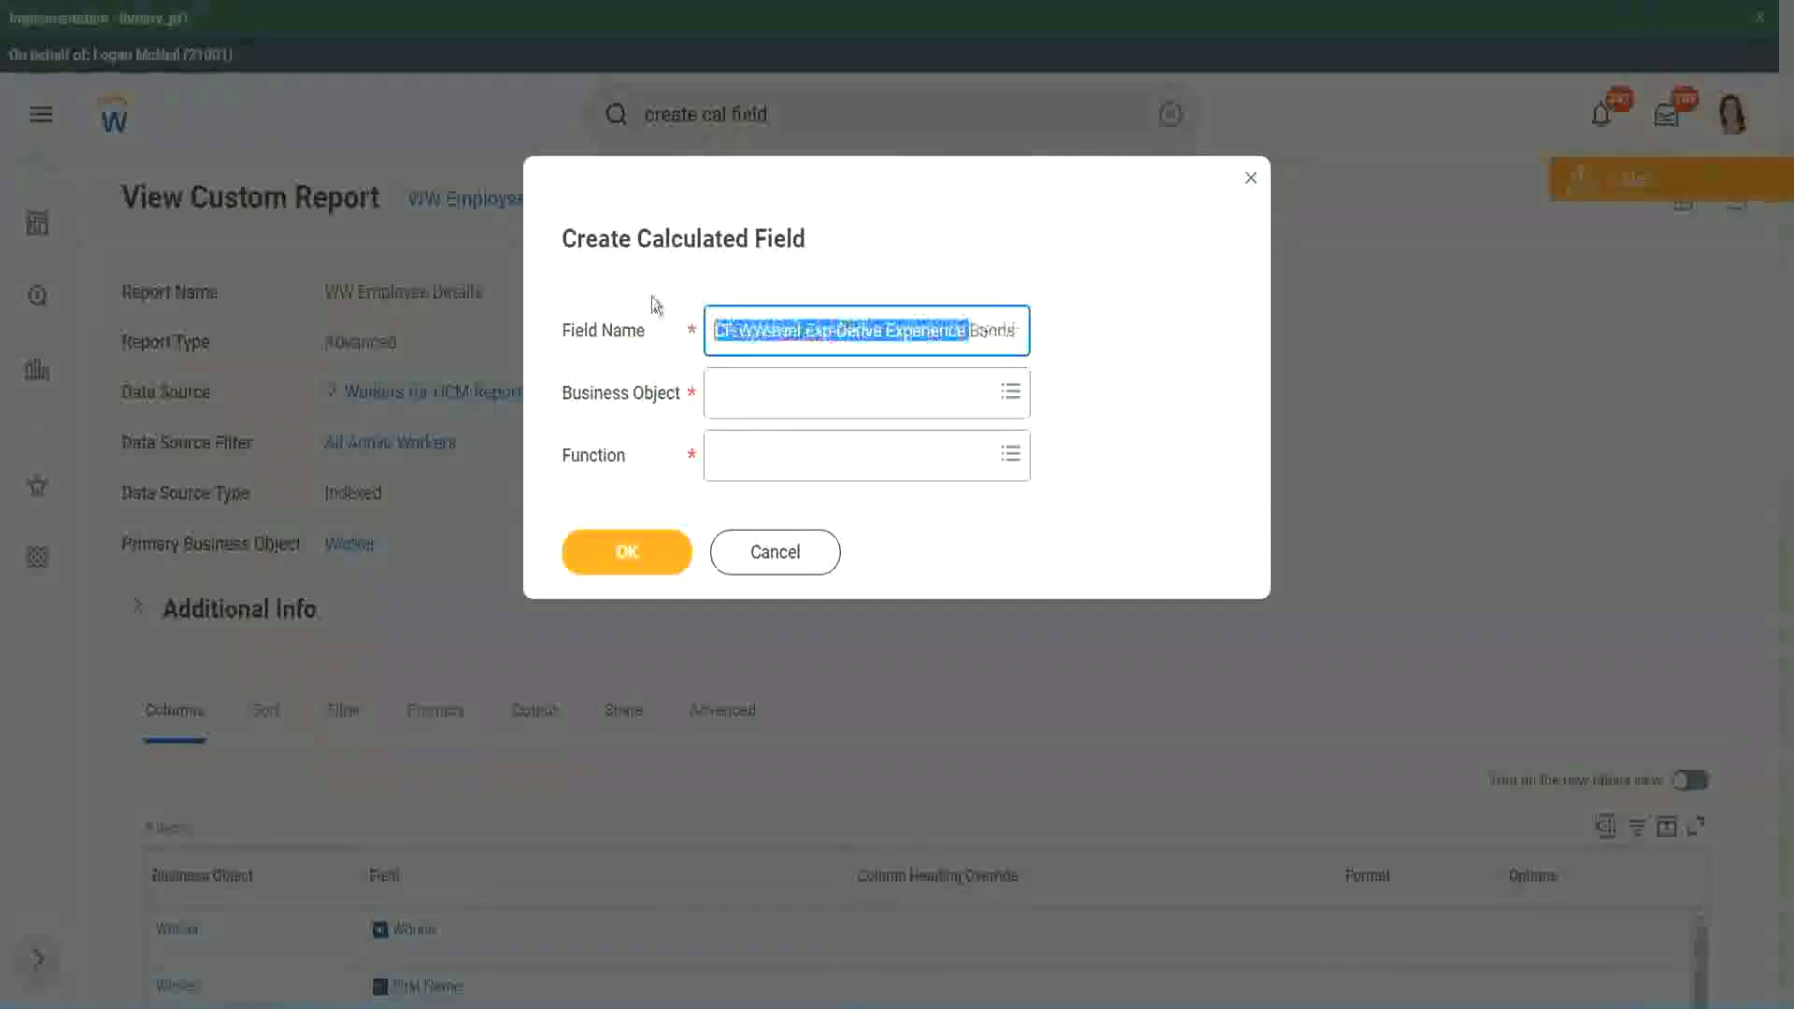
left_click(805, 331)
double_click(820, 332)
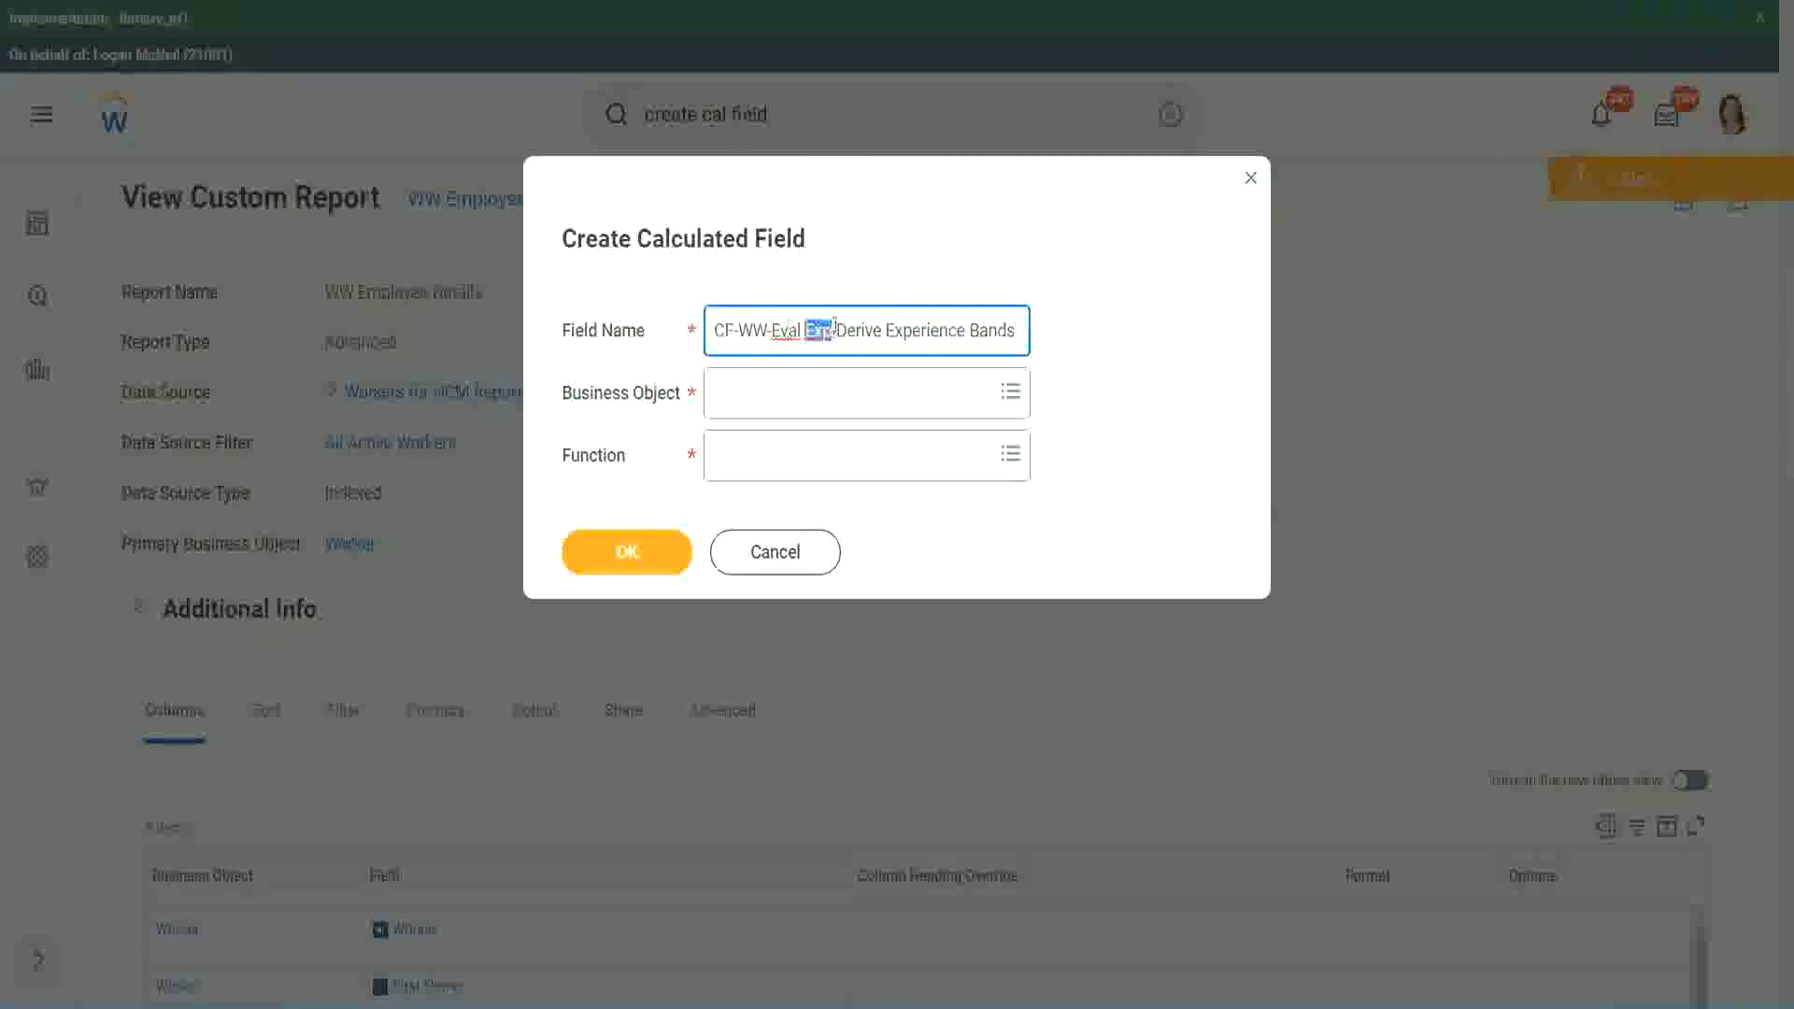
left_click(830, 329)
type("bands")
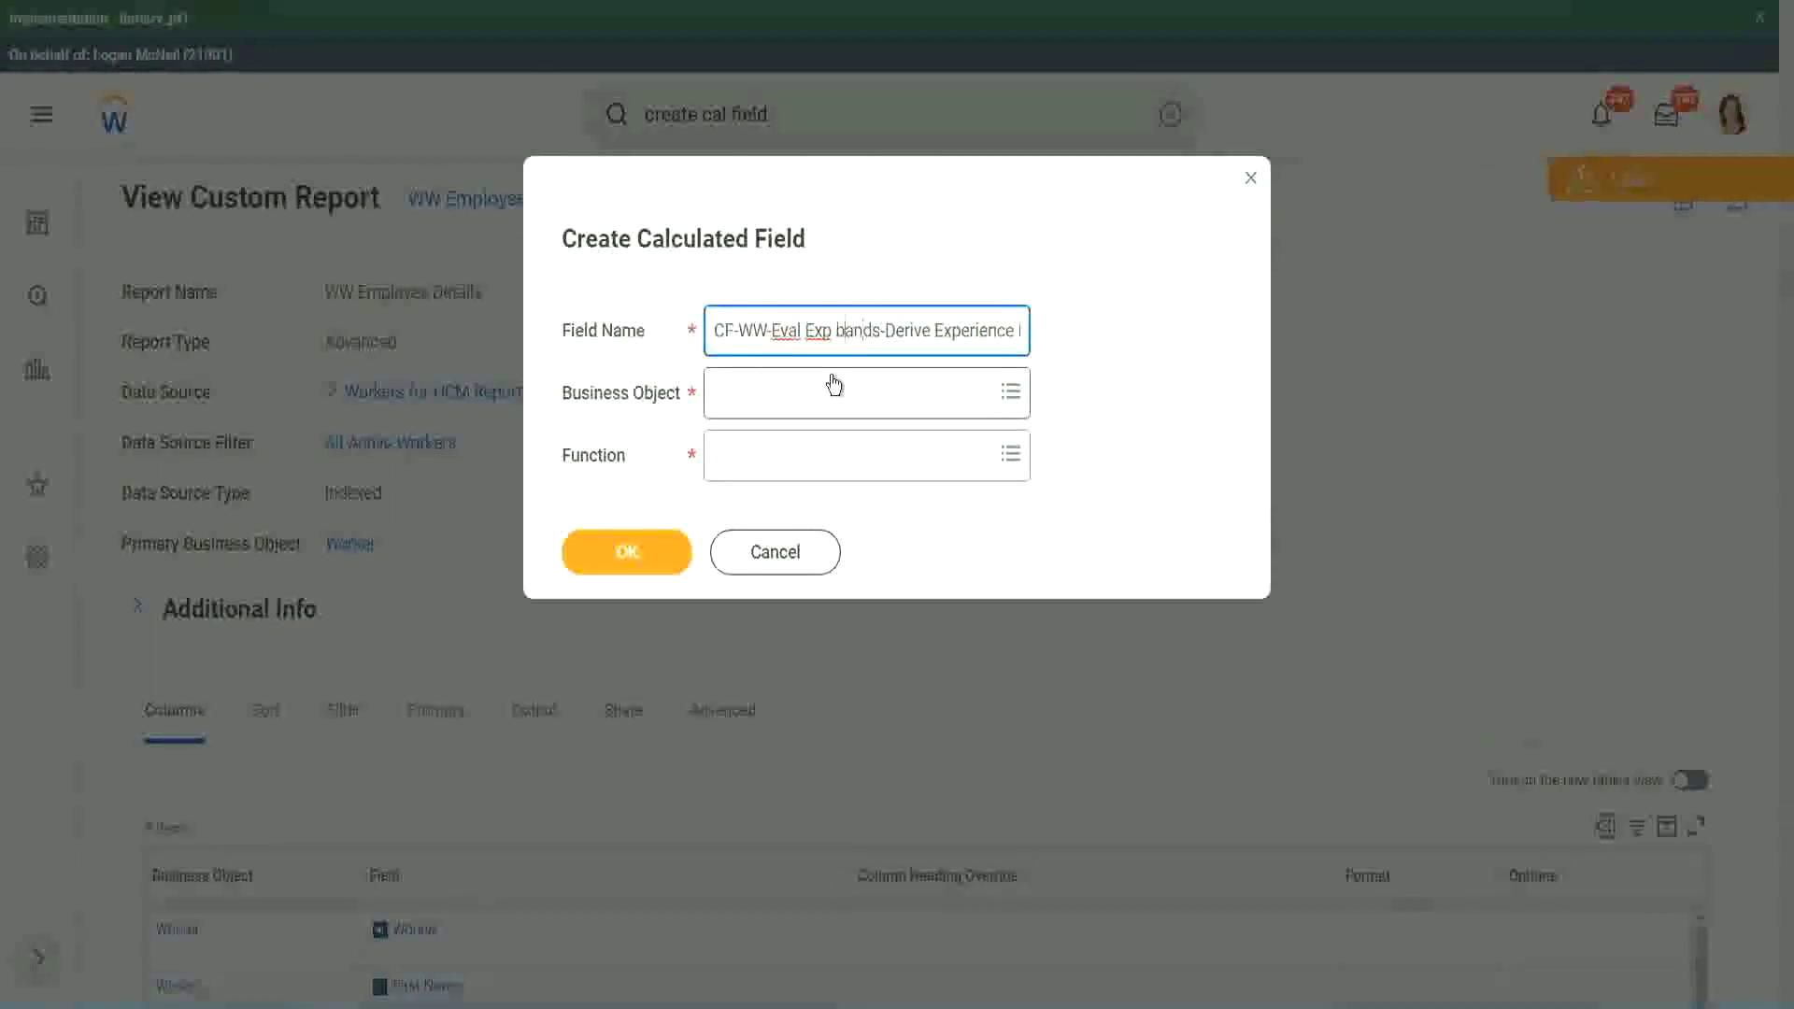
key("shift+Left")
type("B")
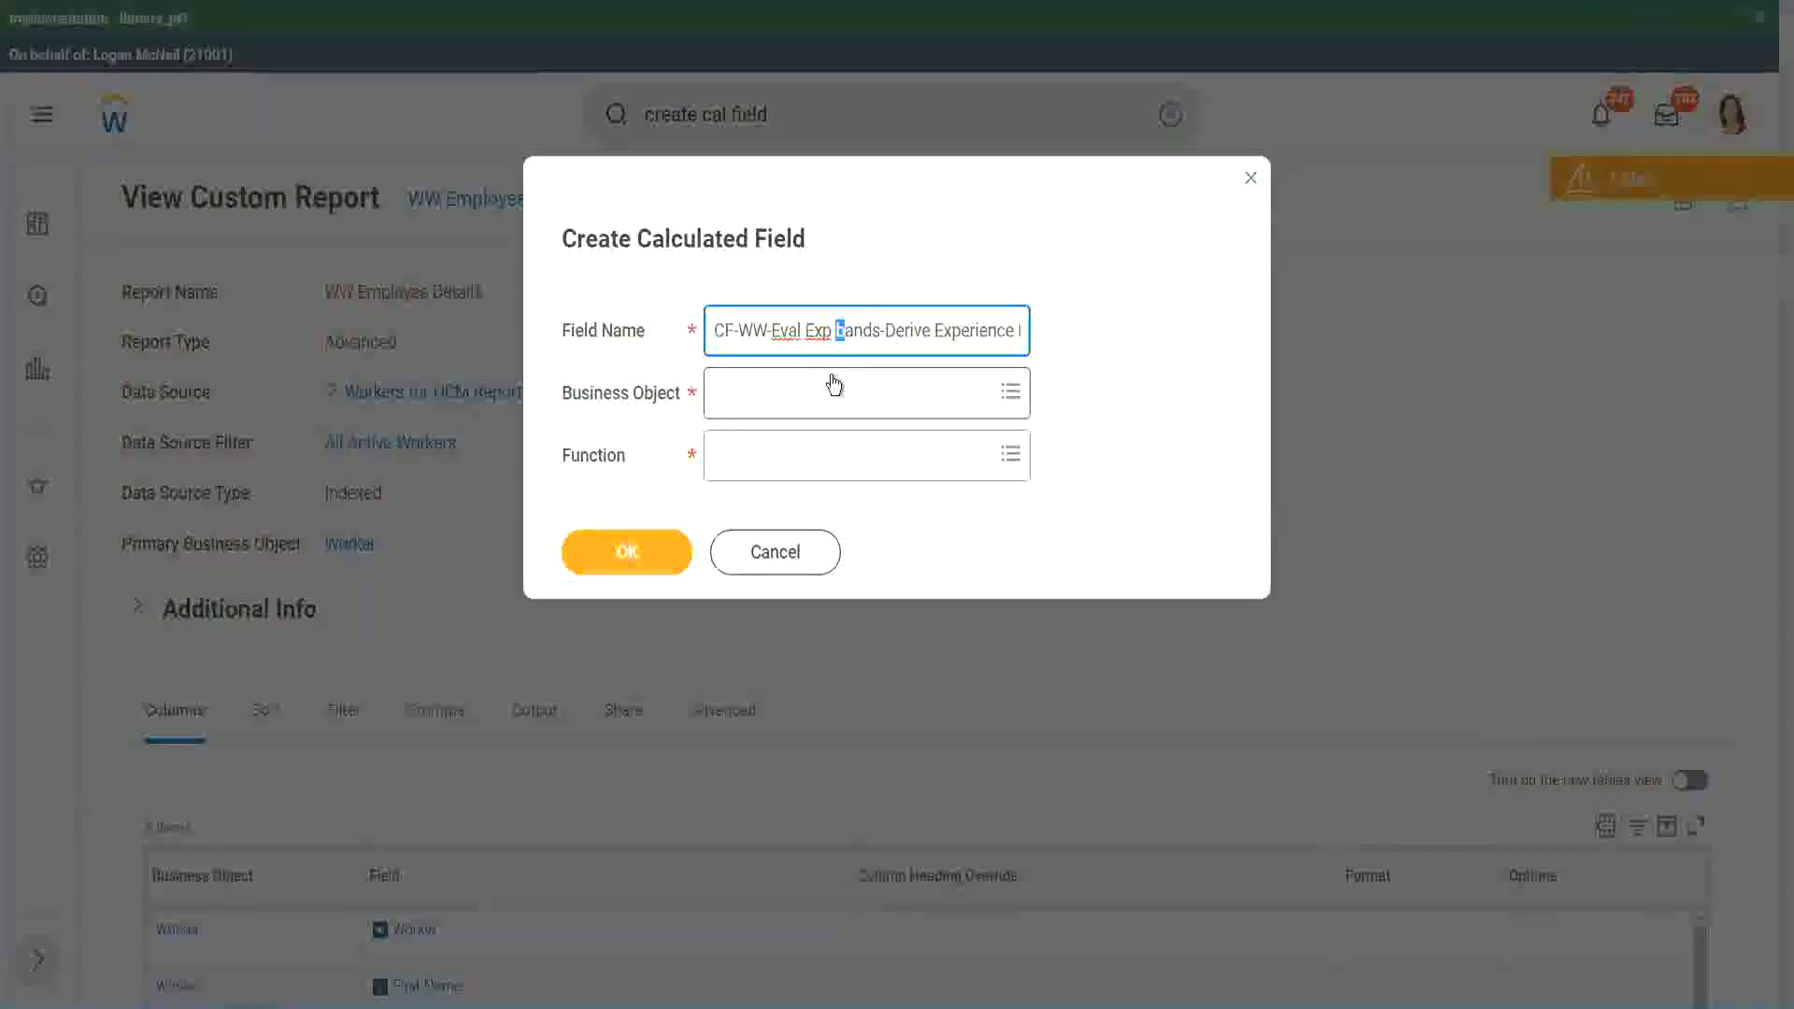
key("Right")
key("Right")
key("Right")
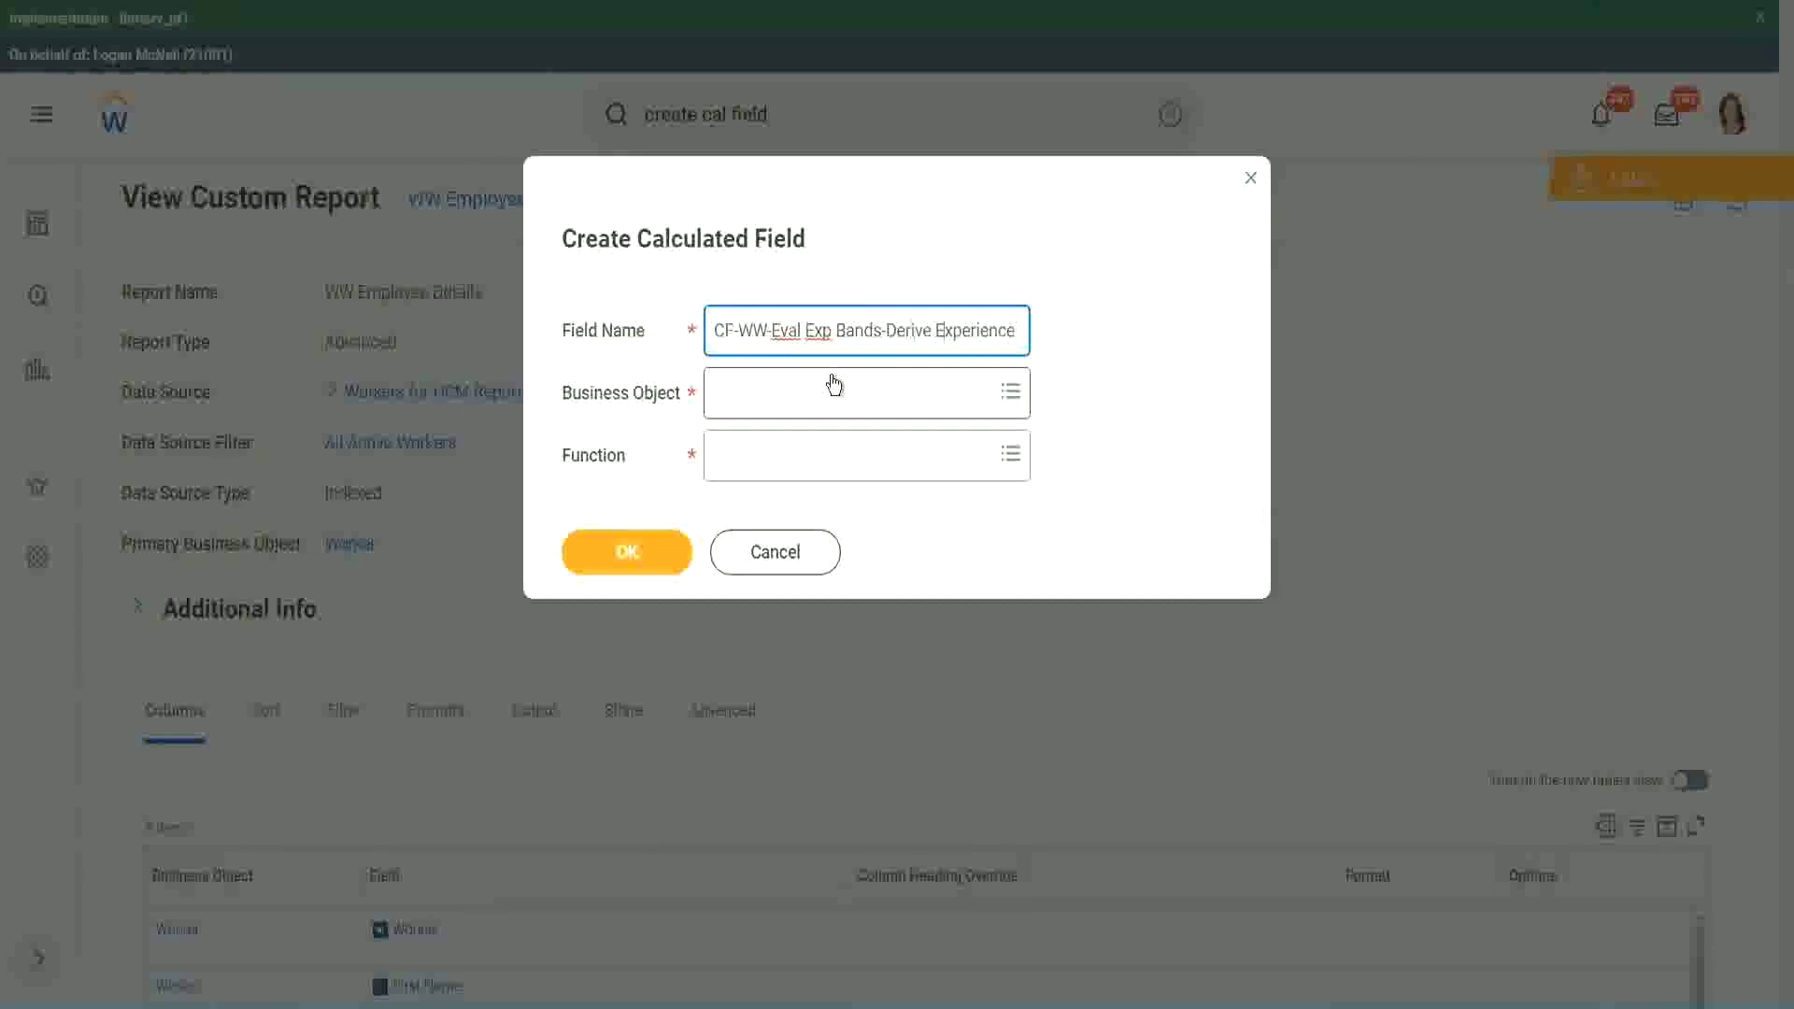
Replace "Derive" with "Determine" in the new calculated field's name
key("End")
type("Bands from Years of")
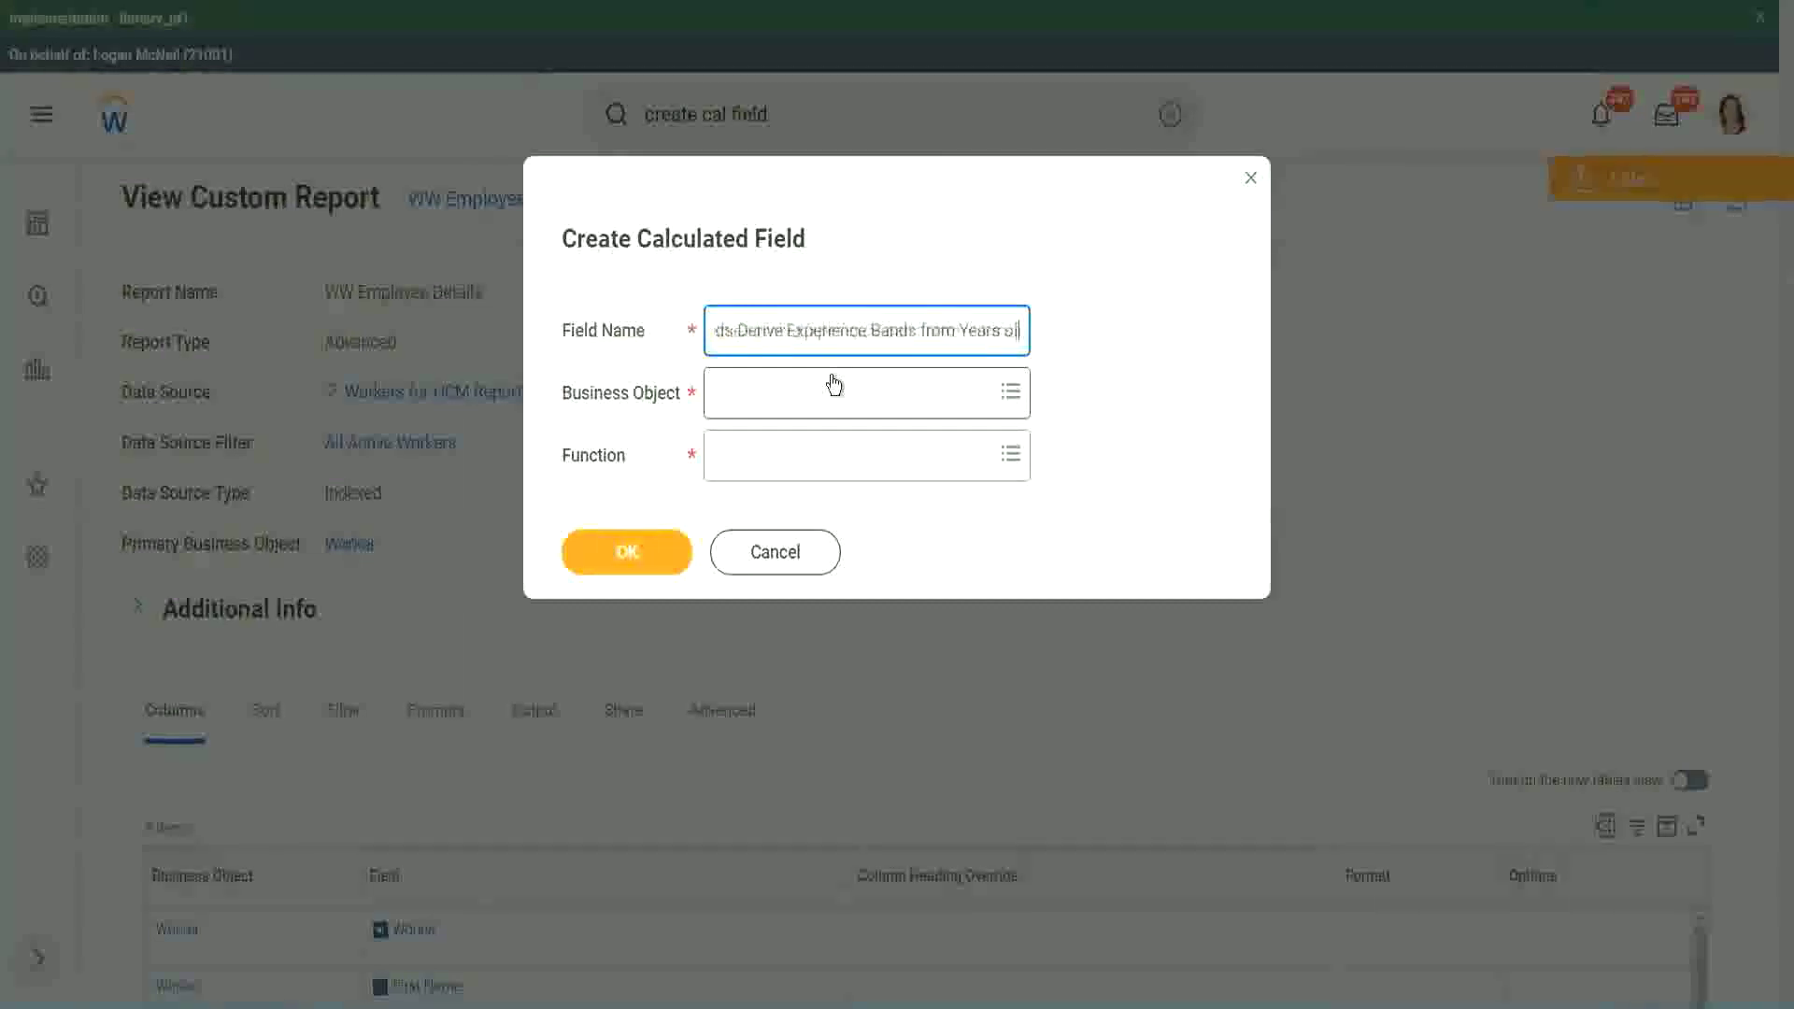
key("Left")
key("Left")
key("Left")
key("Left")
key("Left")
key("Left")
key("Left")
key("Left")
key("Left")
key("Left")
key("Left")
key("Left")
key("Left")
key("Left")
key("Left")
key("Left")
key("Left")
key("Left")
key("Left")
key("Left")
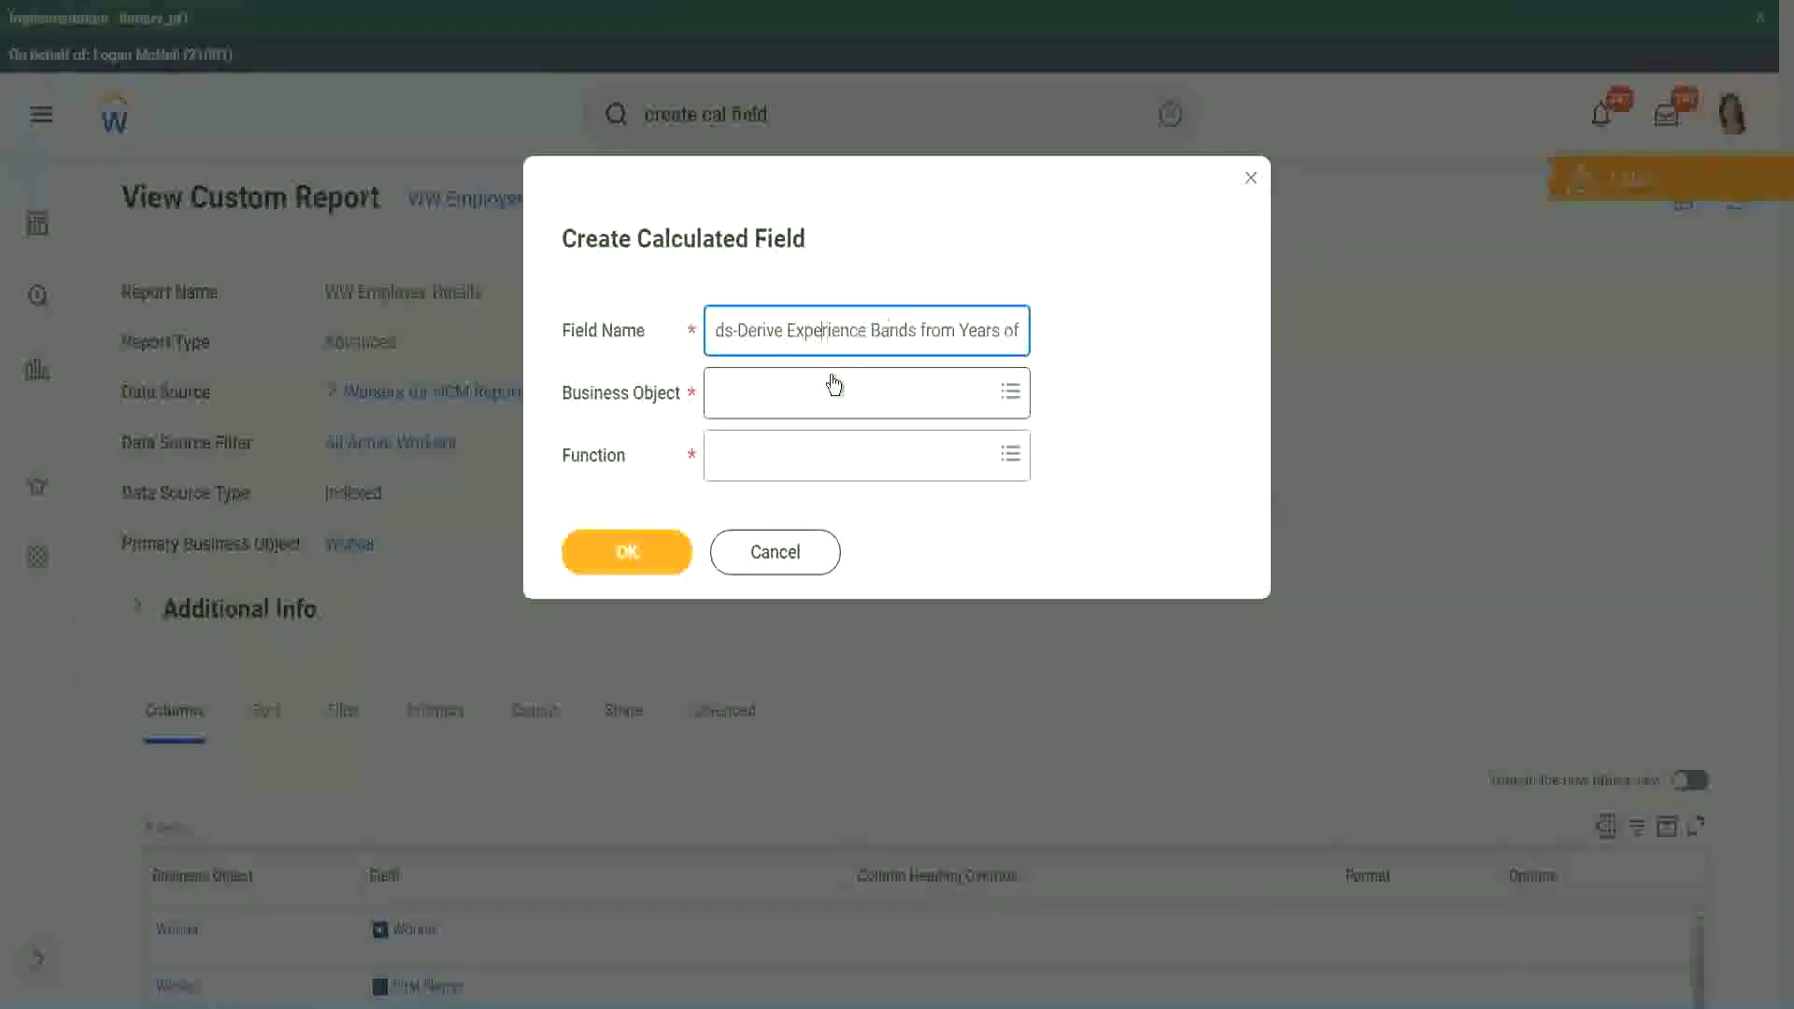
key("Left")
key("Left")
key("Left")
key("shift+Left")
key("shift+Left")
key("shift+Left")
key("shift+Left")
key("shift+Left")
key("shift+Left")
type("Determine")
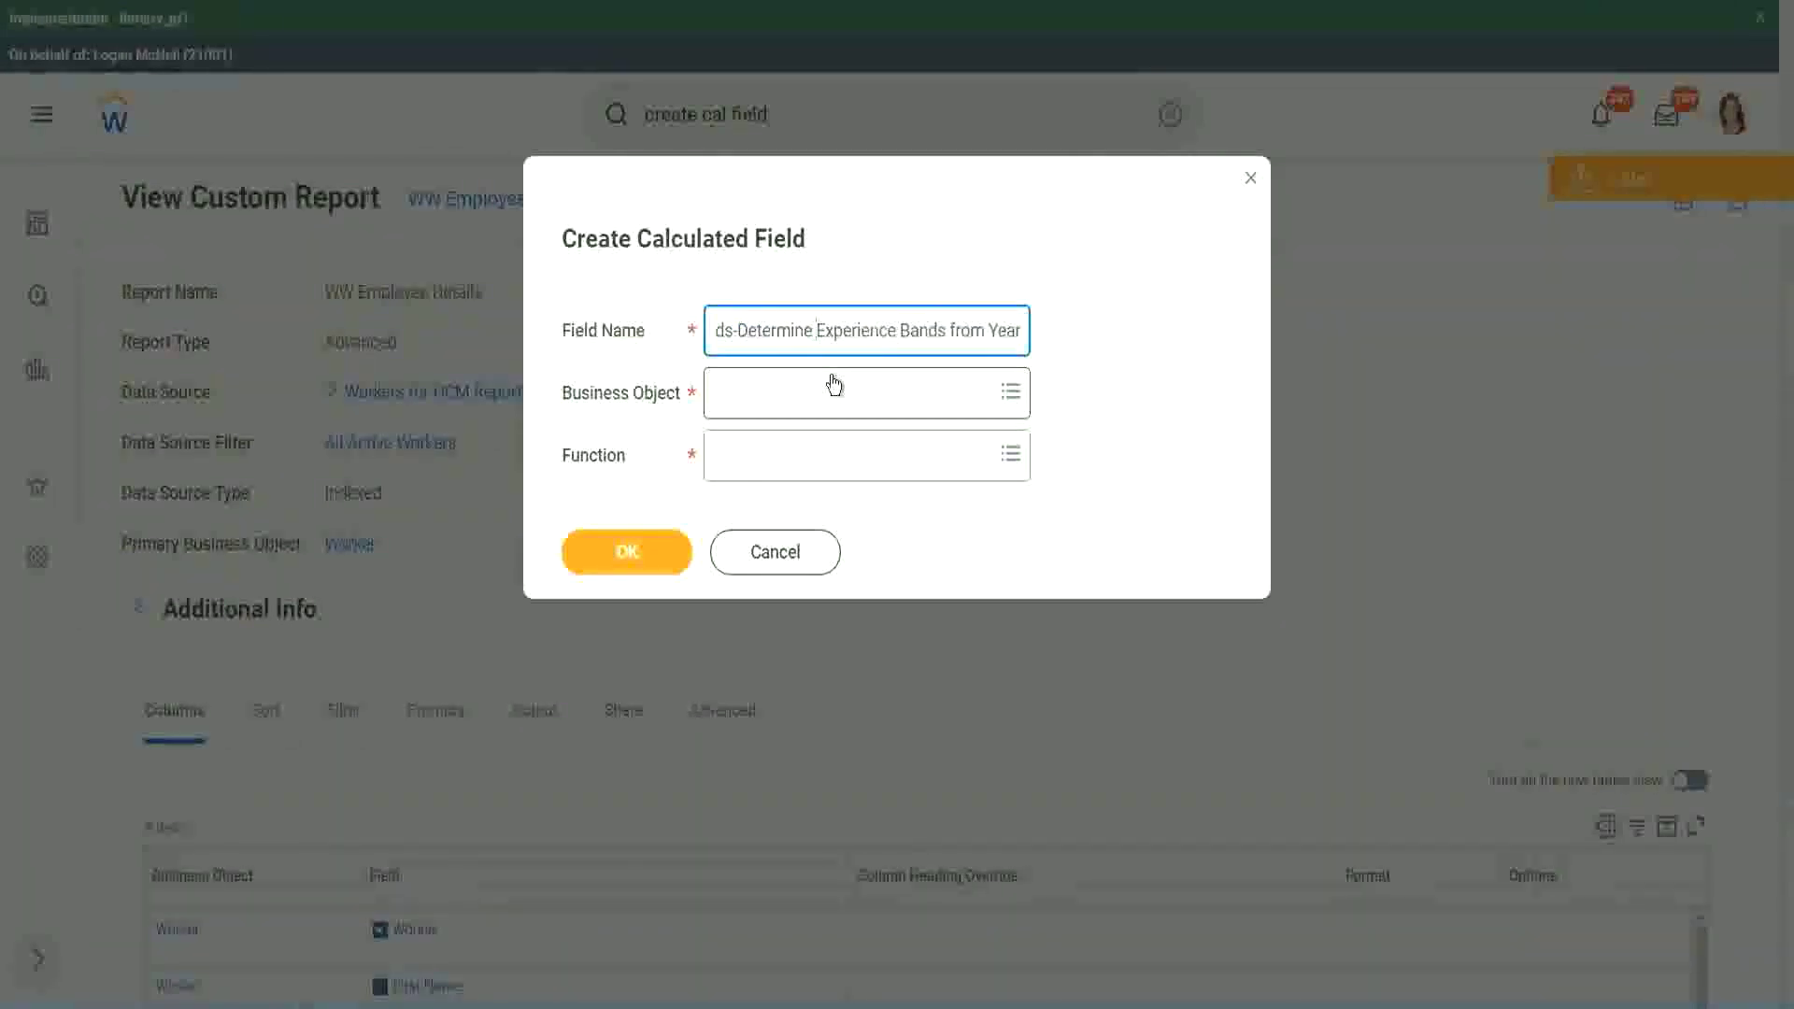
Set the new calculated field's business object to Worker
key("End")
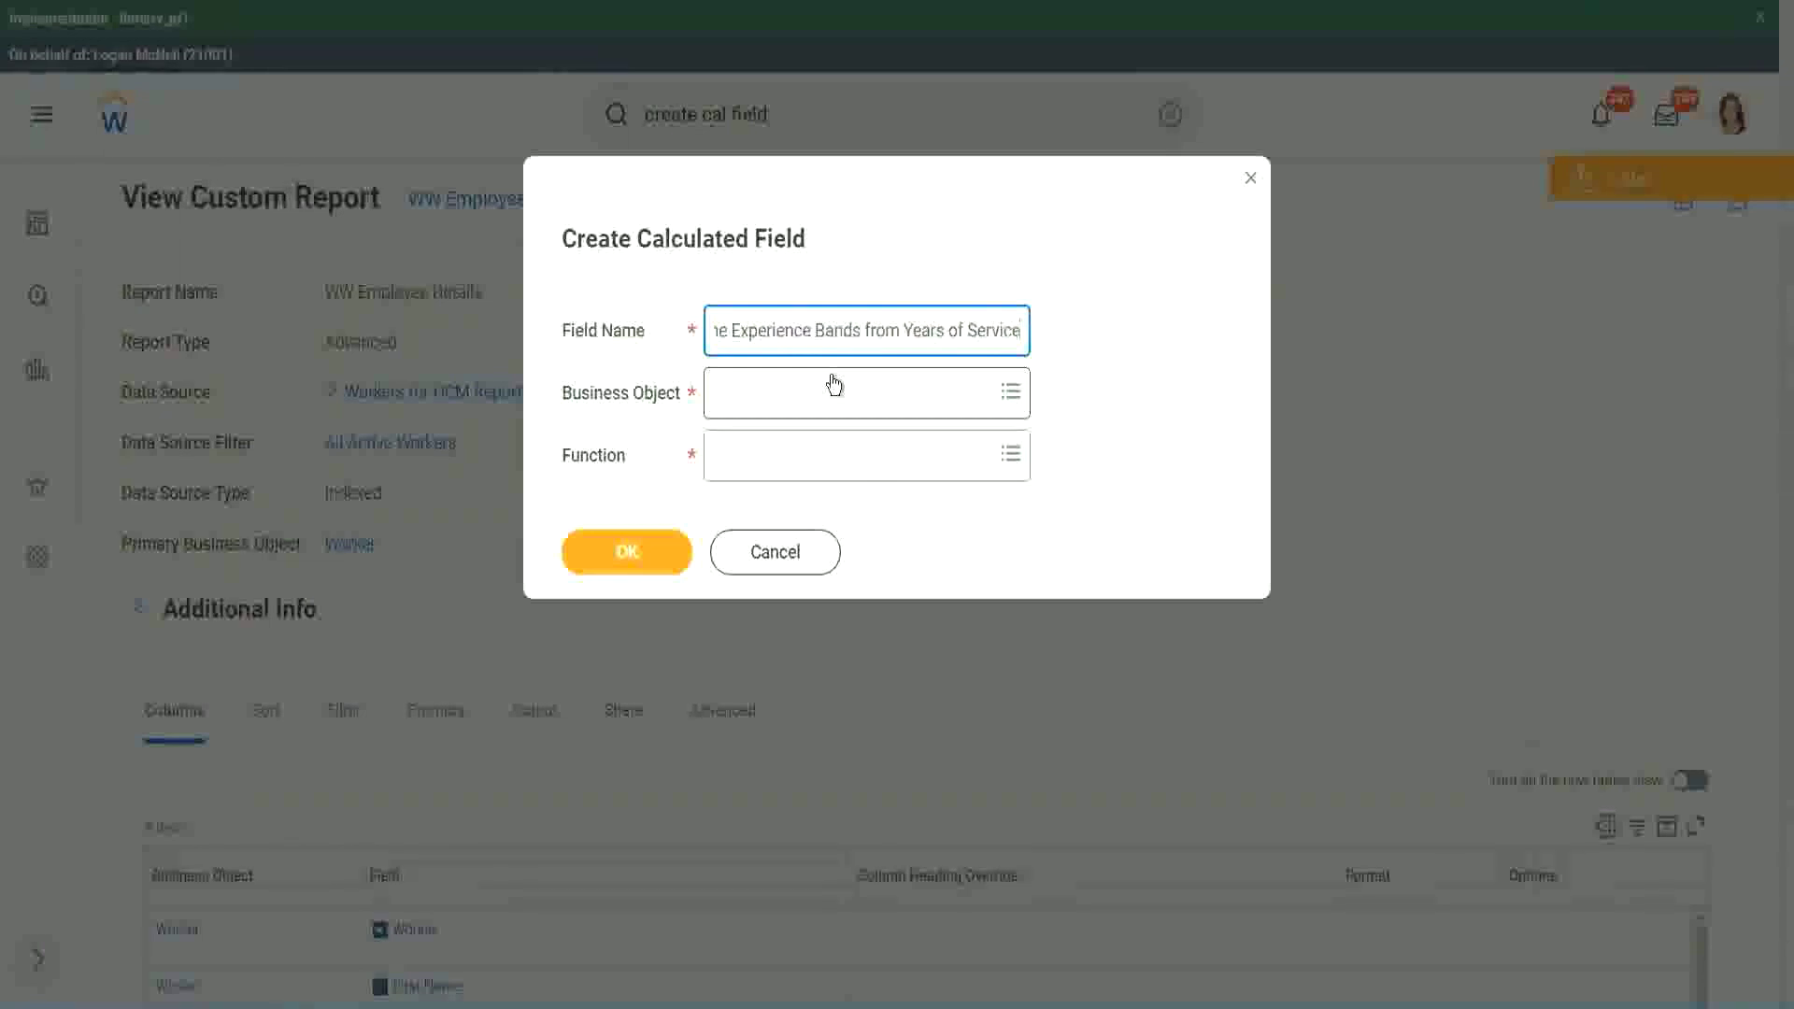
left_click(799, 403)
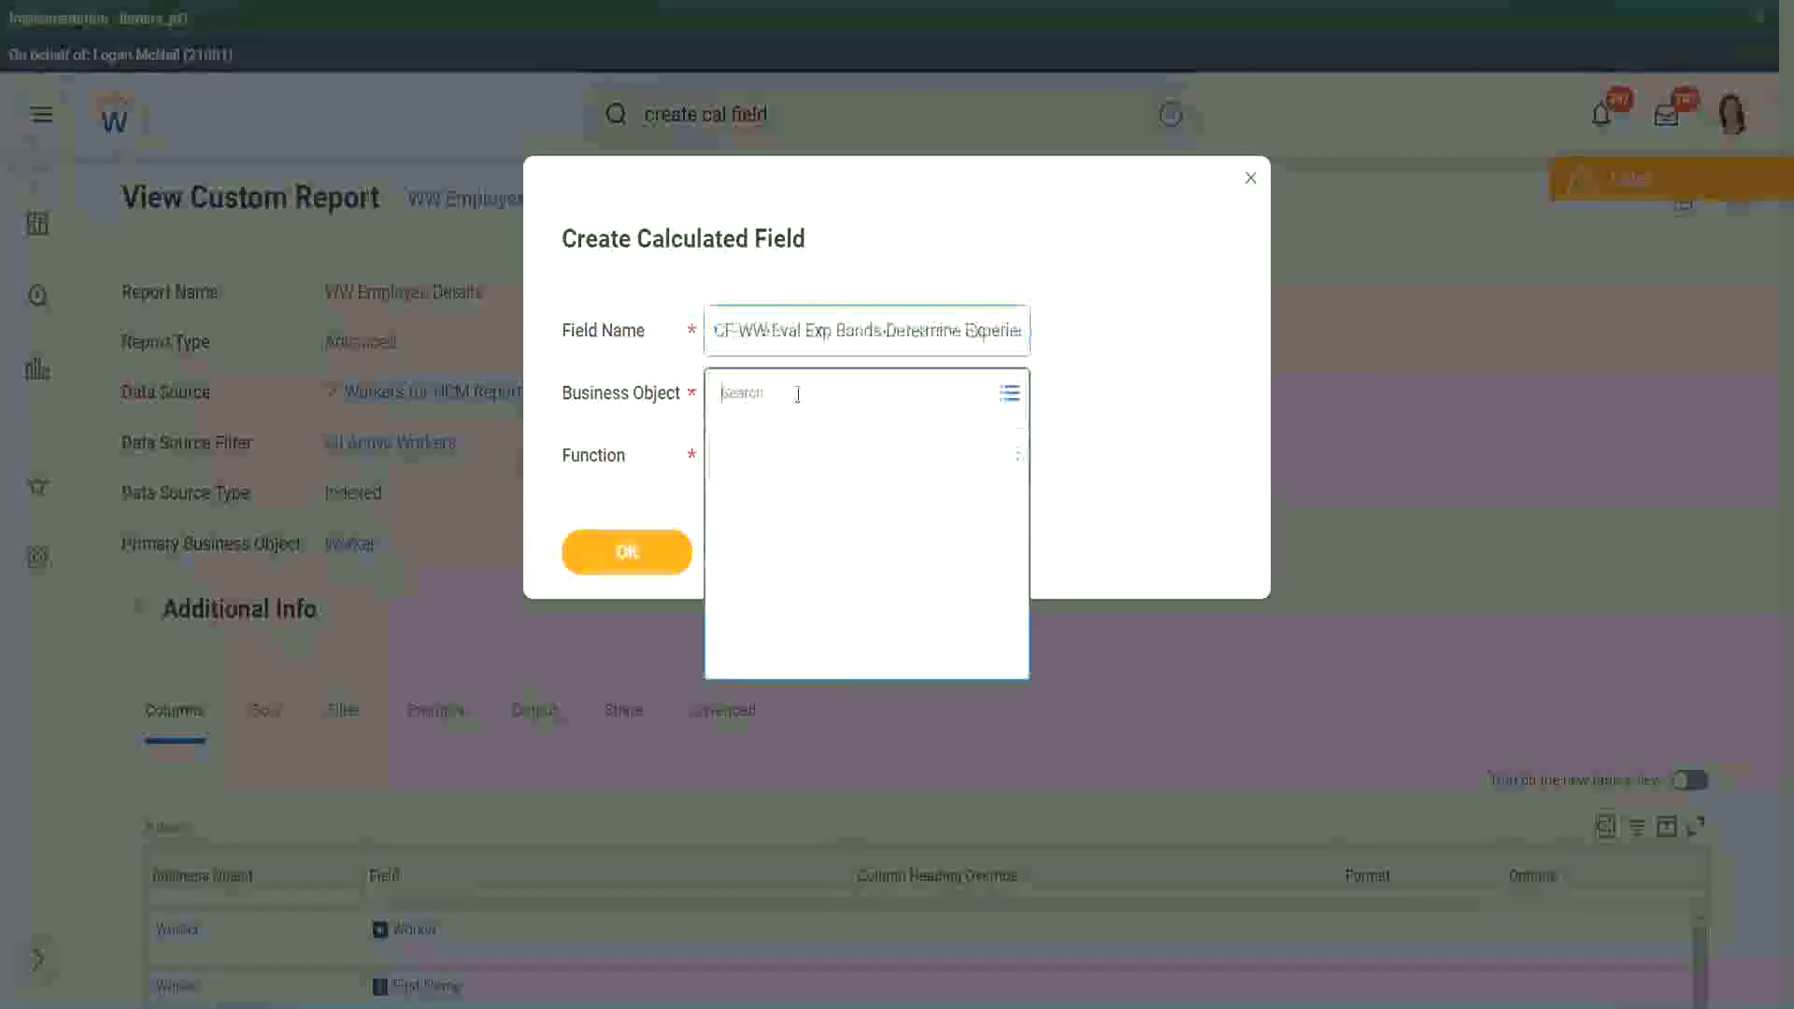
type("work")
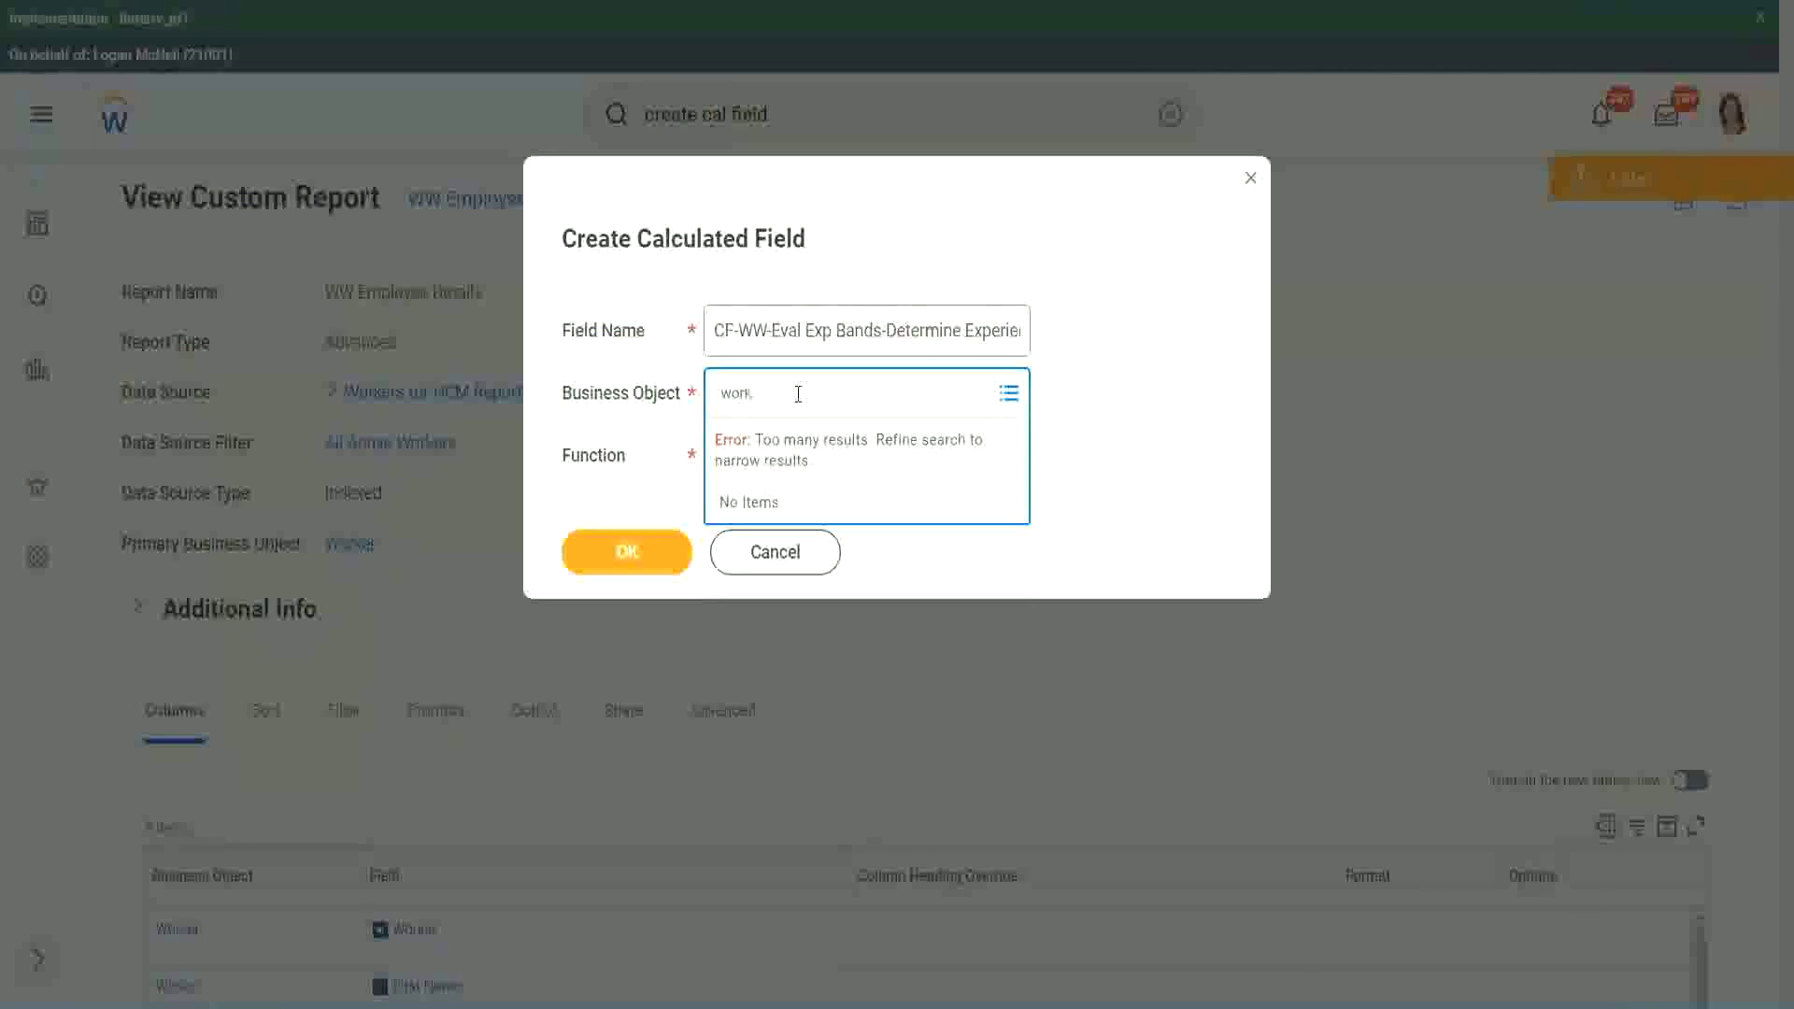
type("er")
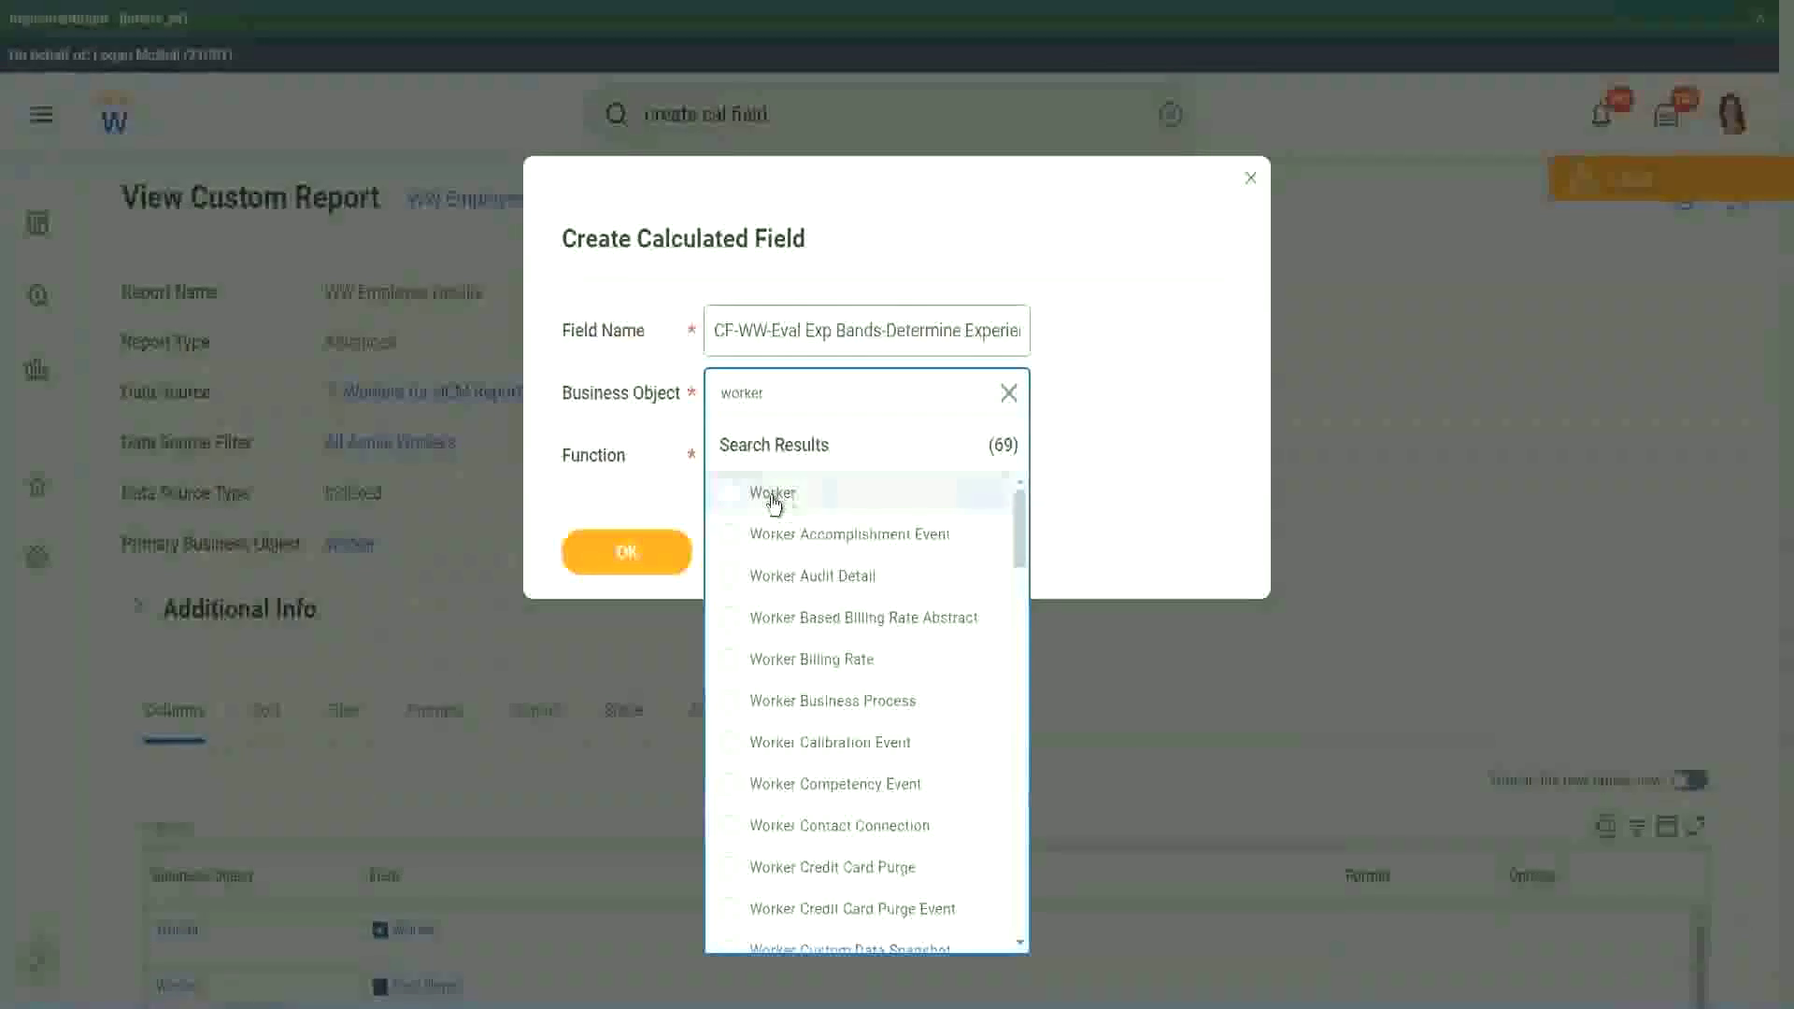
left_click(775, 495)
Set the calculated field's function to Evaluate Expression Band
left_click(758, 450)
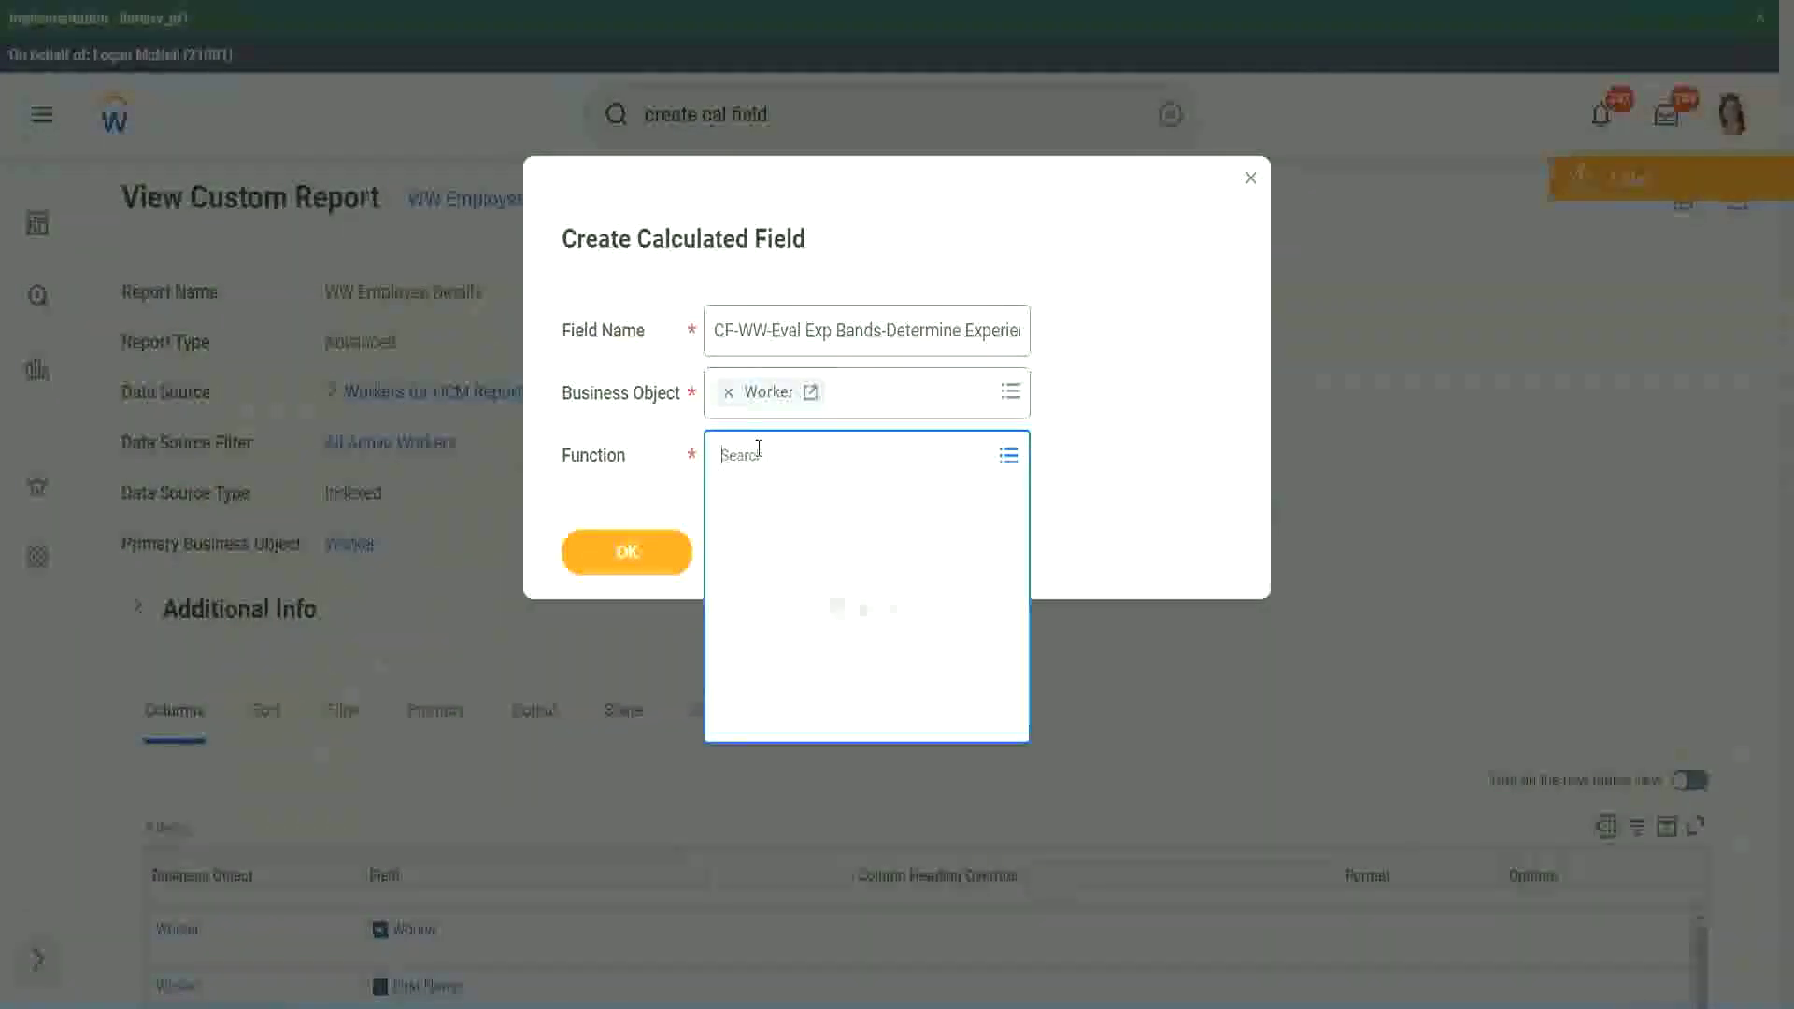
type("eval exp")
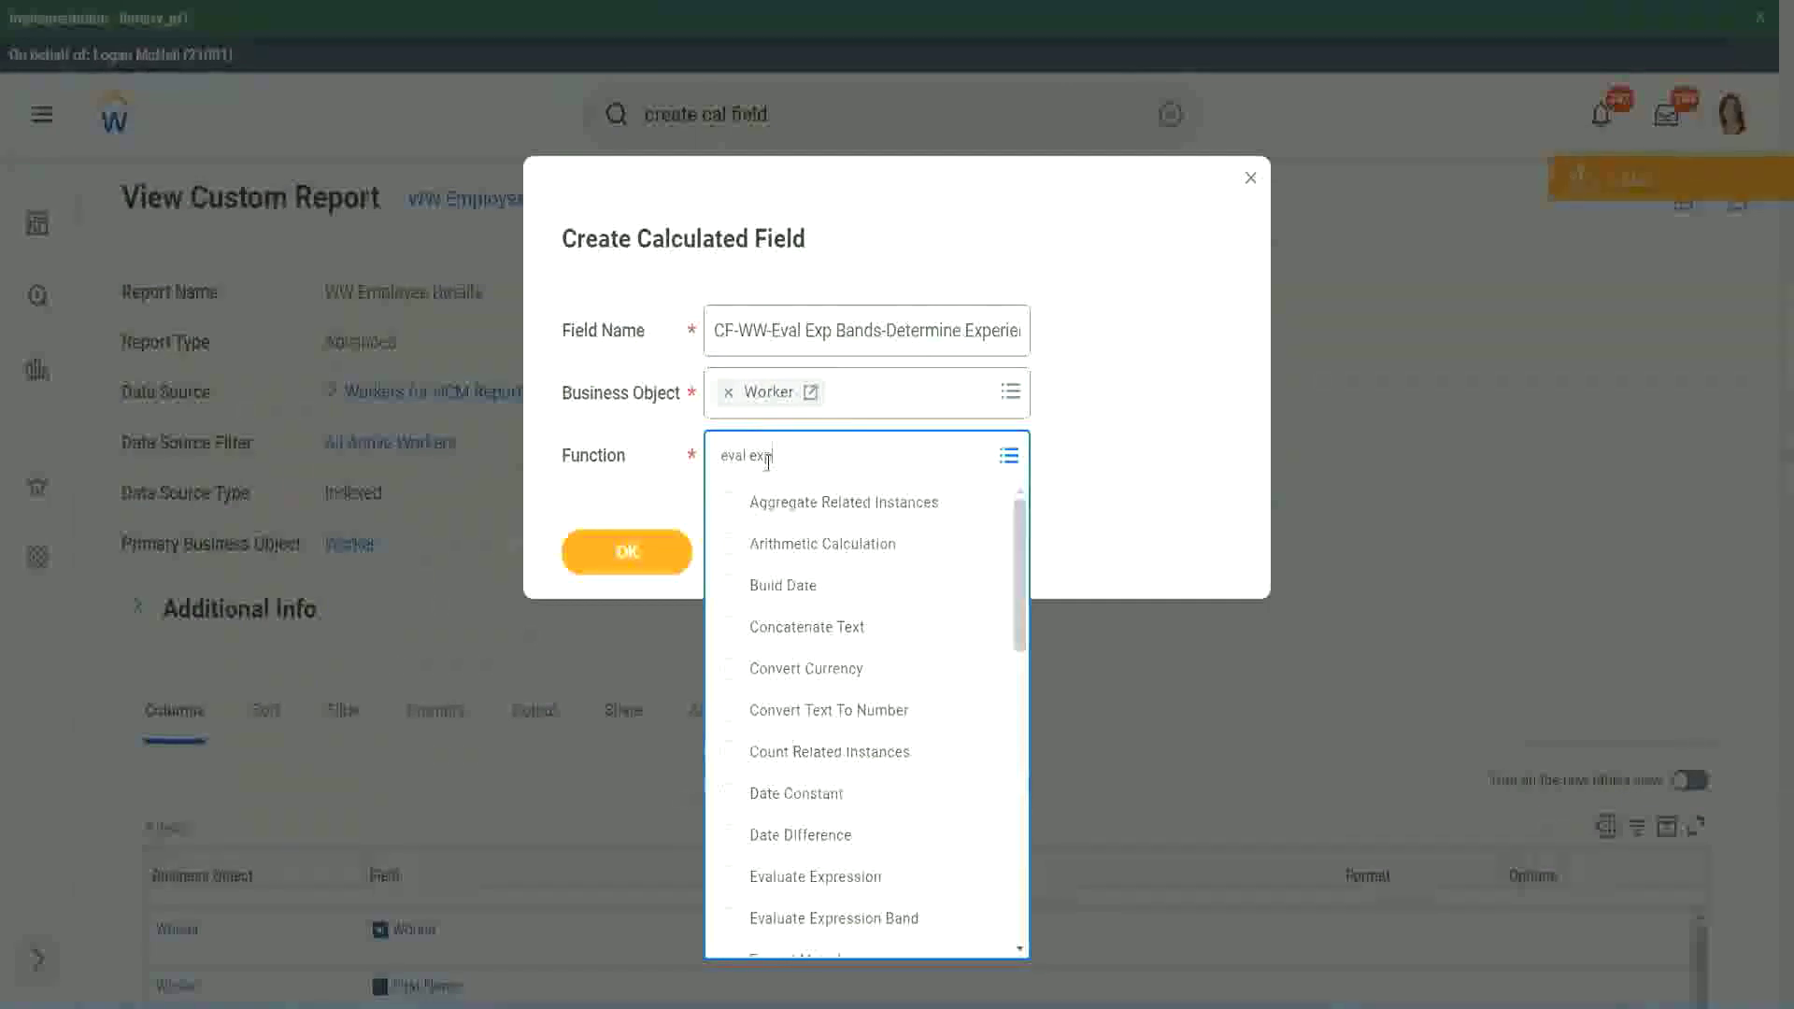
key("Return")
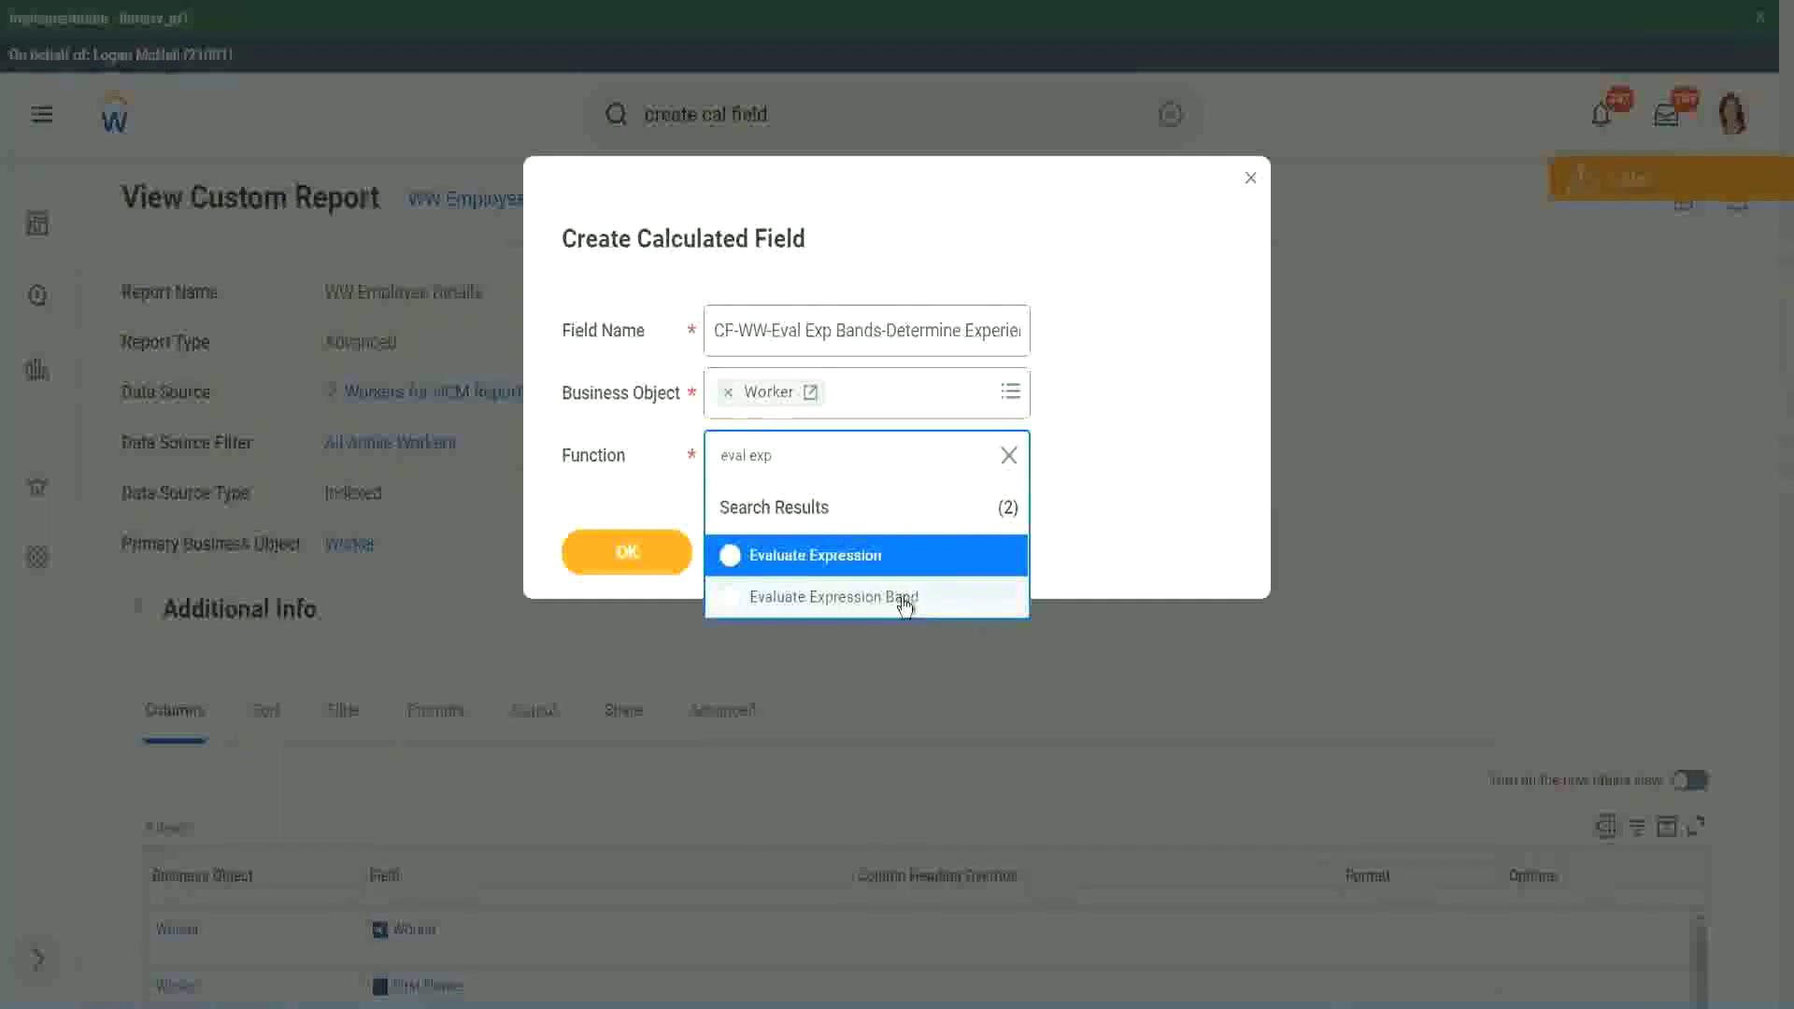
left_click(904, 603)
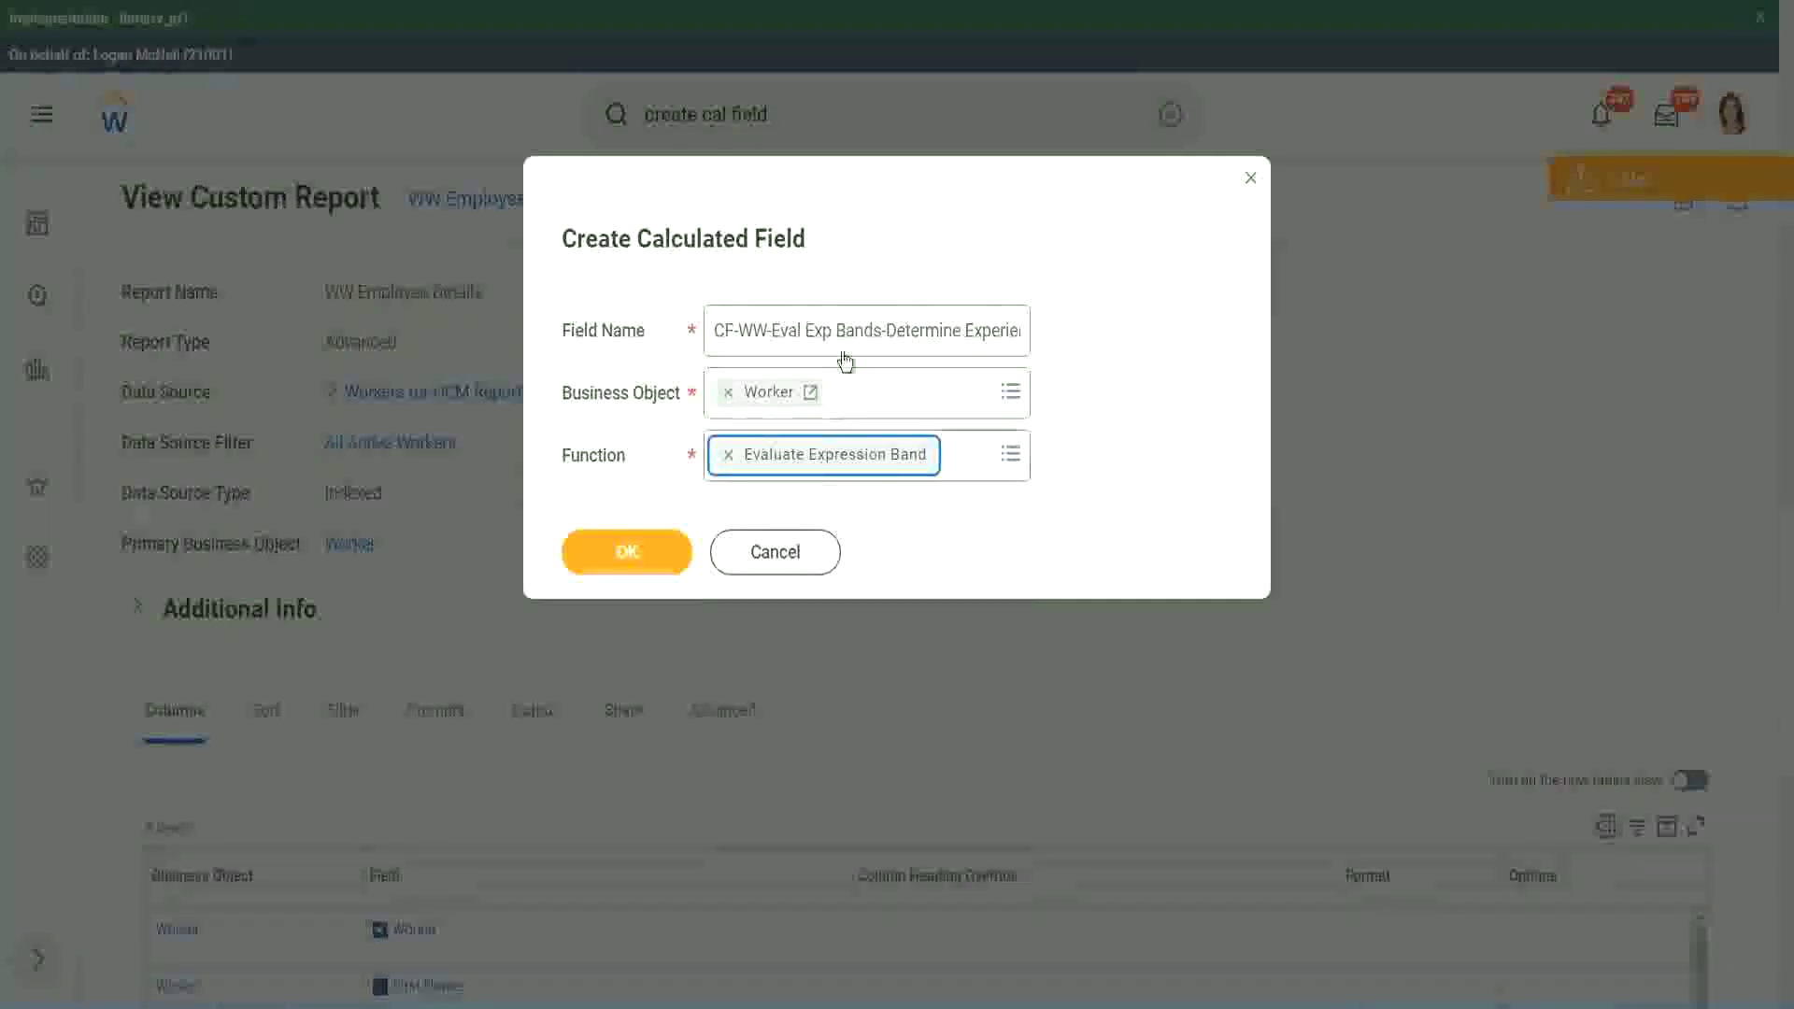
Shorten "Eval Exp Bands" to "Eval Exp Band" in the field name and proceed to the field's definition
left_click(879, 330)
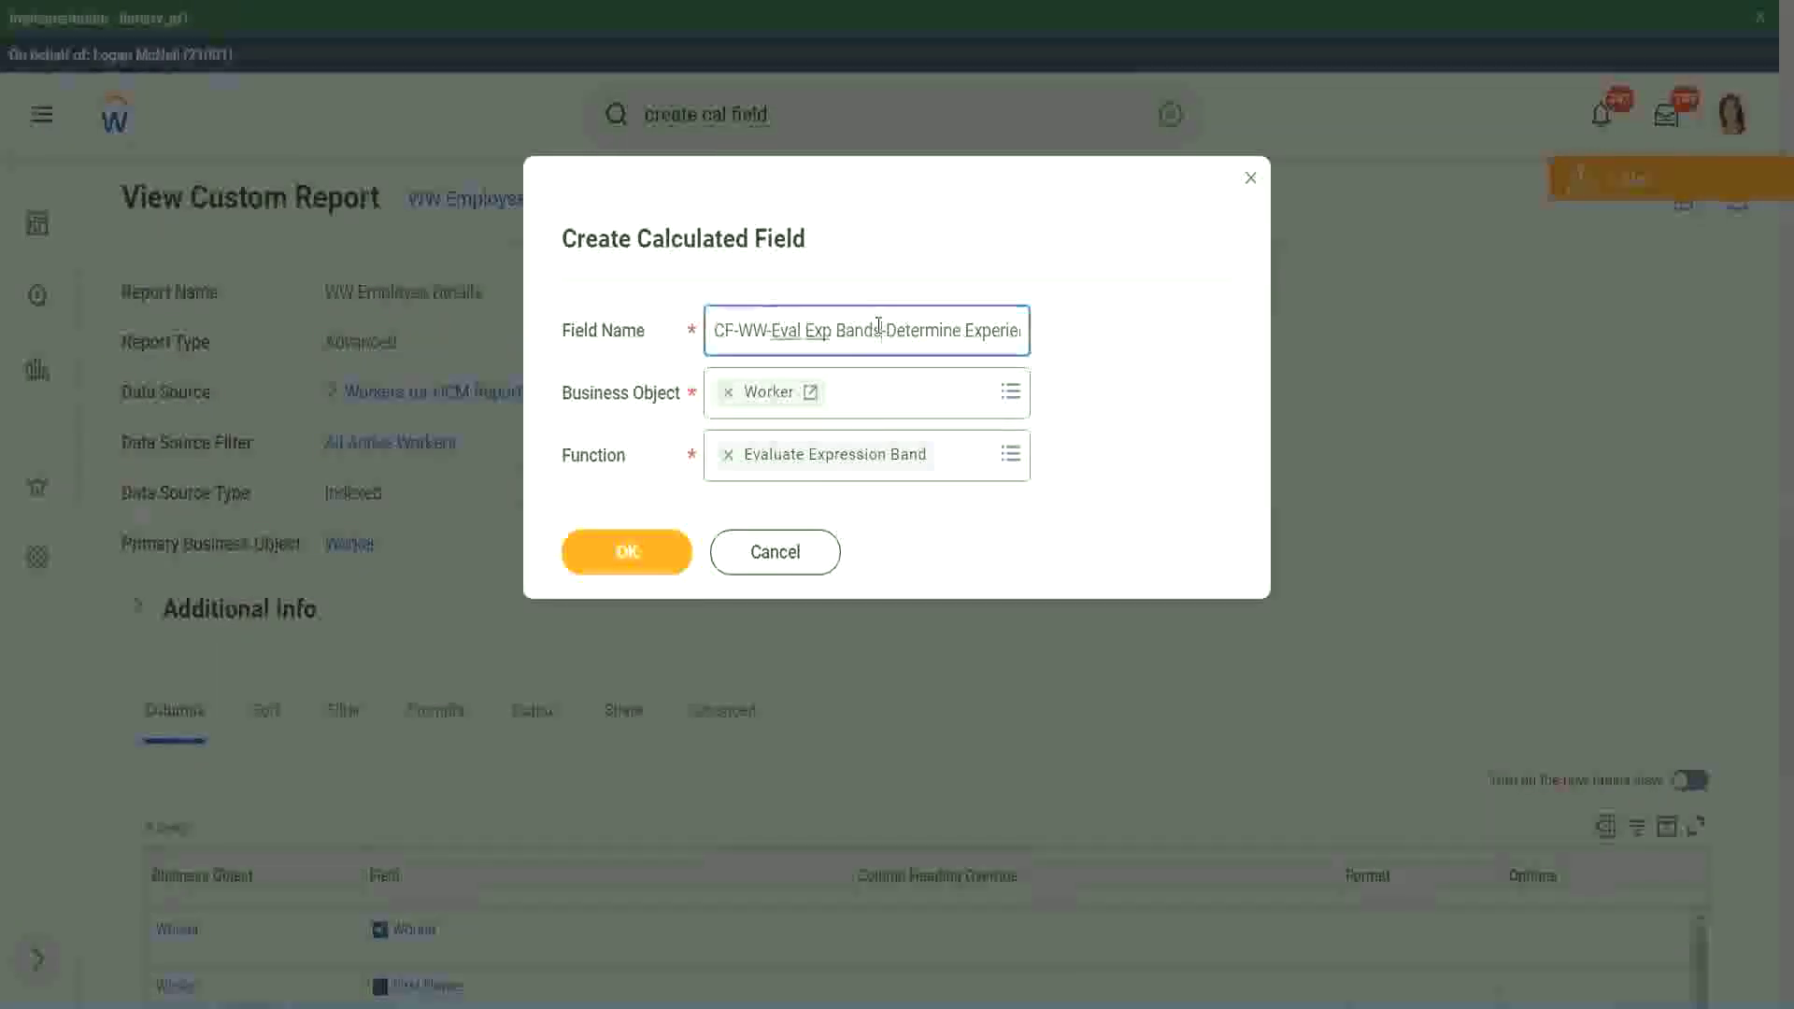
key("BackSpace")
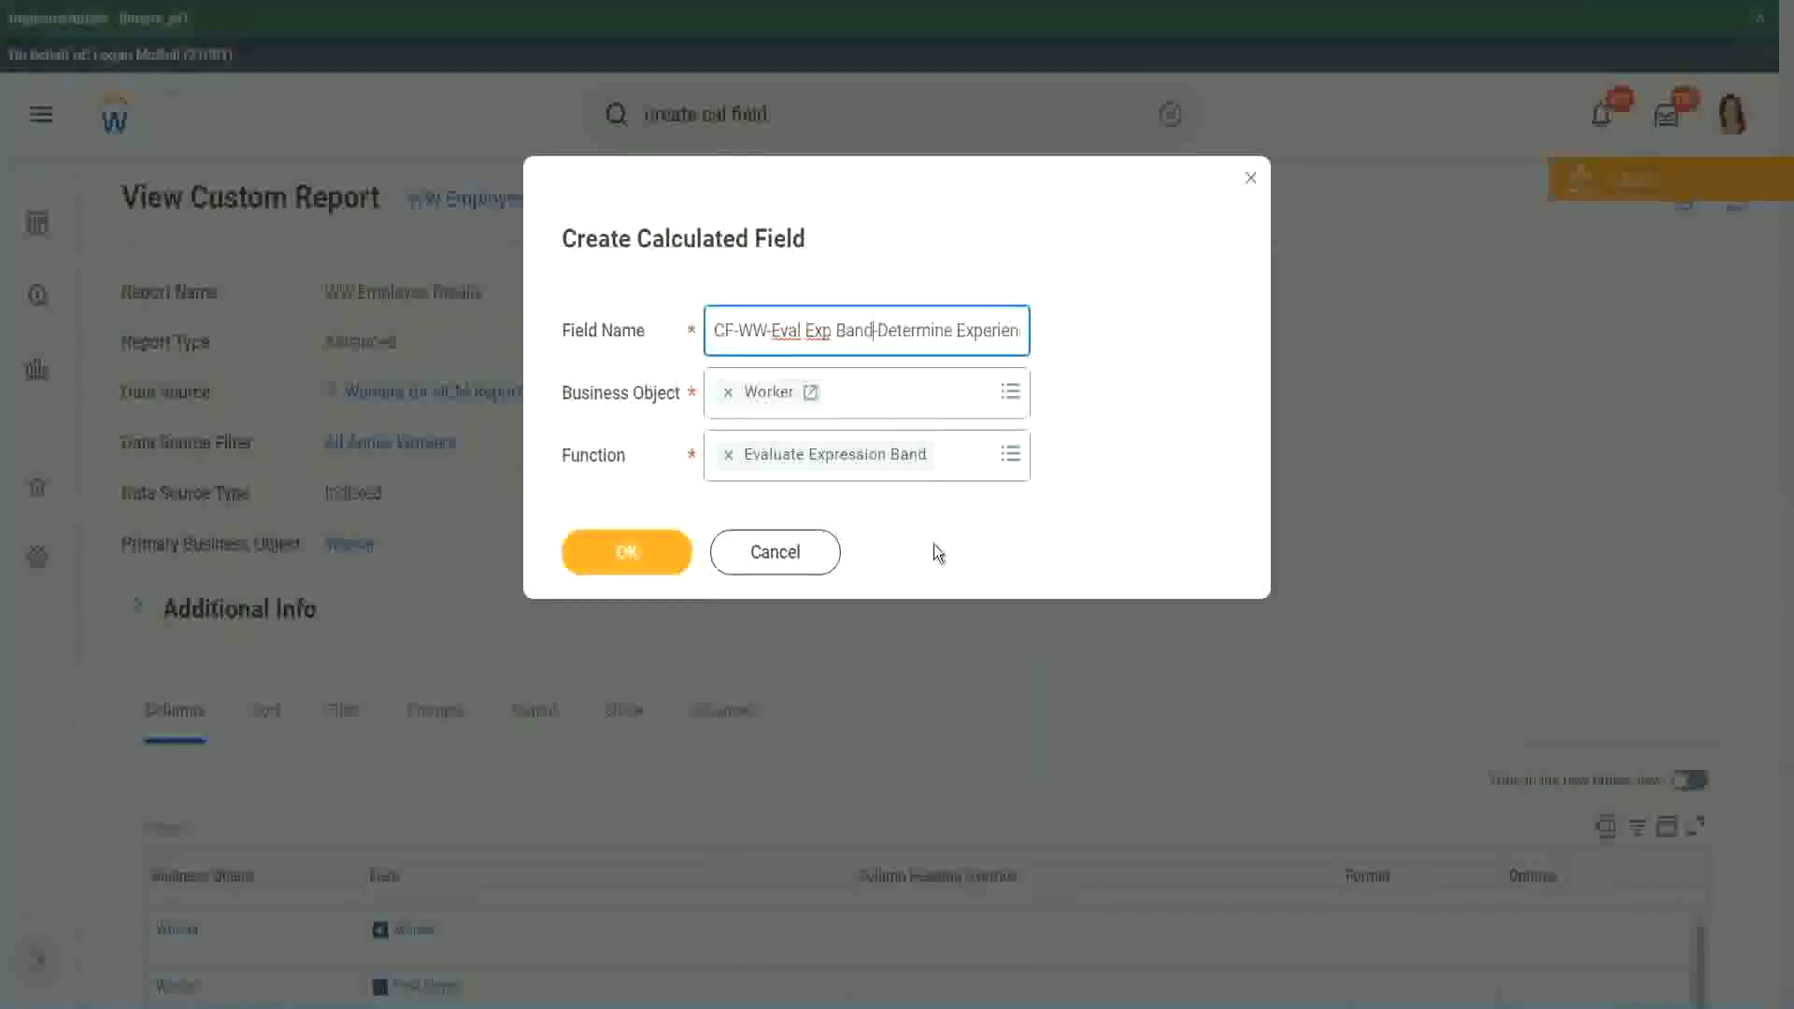
left_click(635, 557)
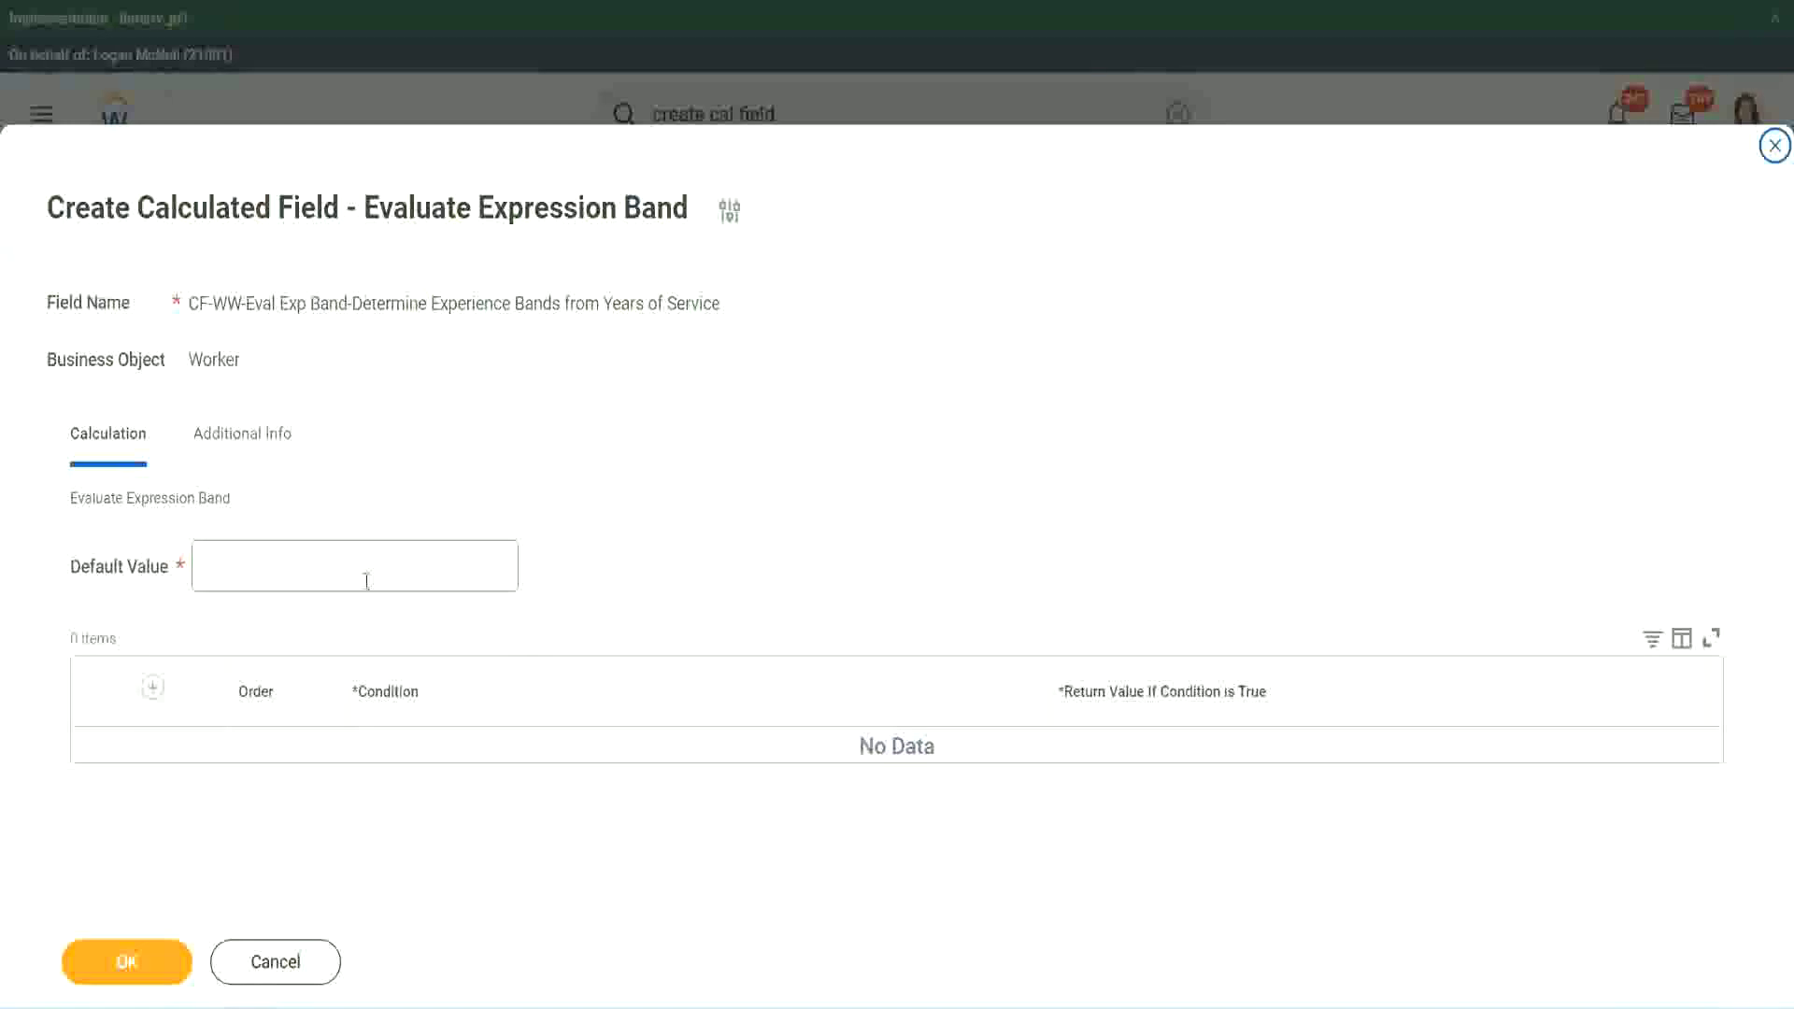
Set the default value to "-" and add a first condition row
left_click(259, 577)
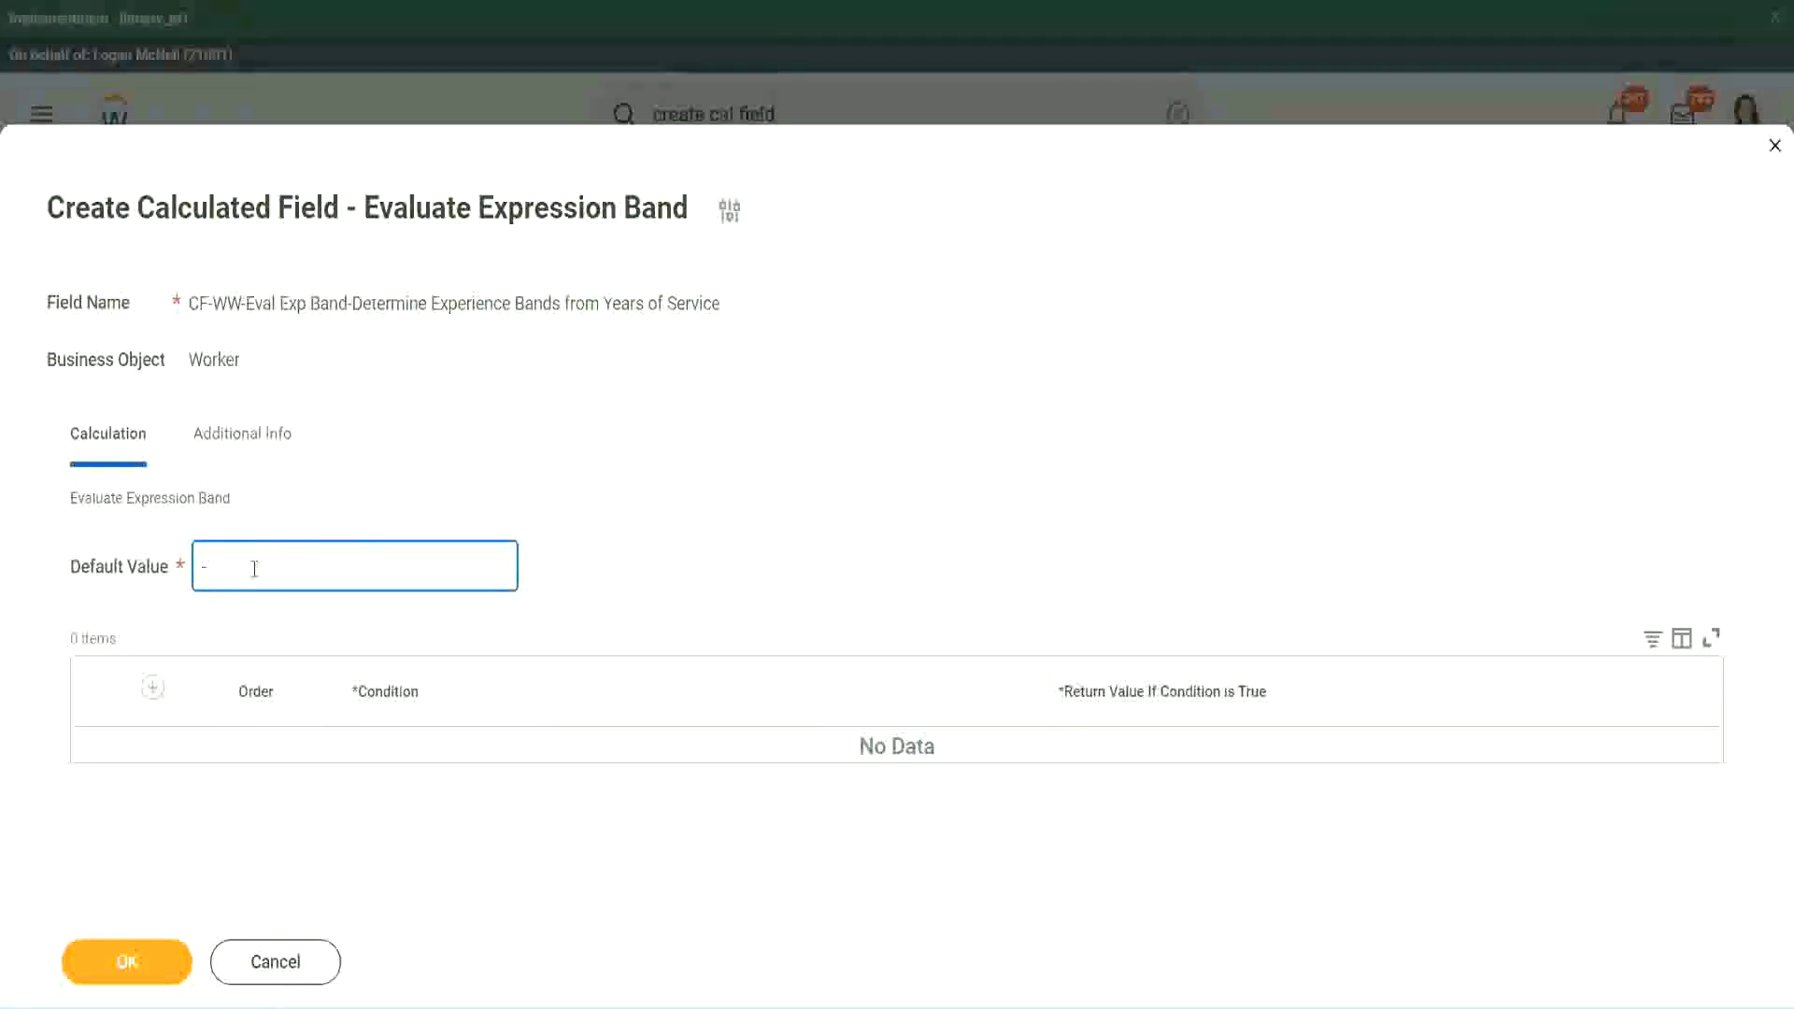
left_click(151, 689)
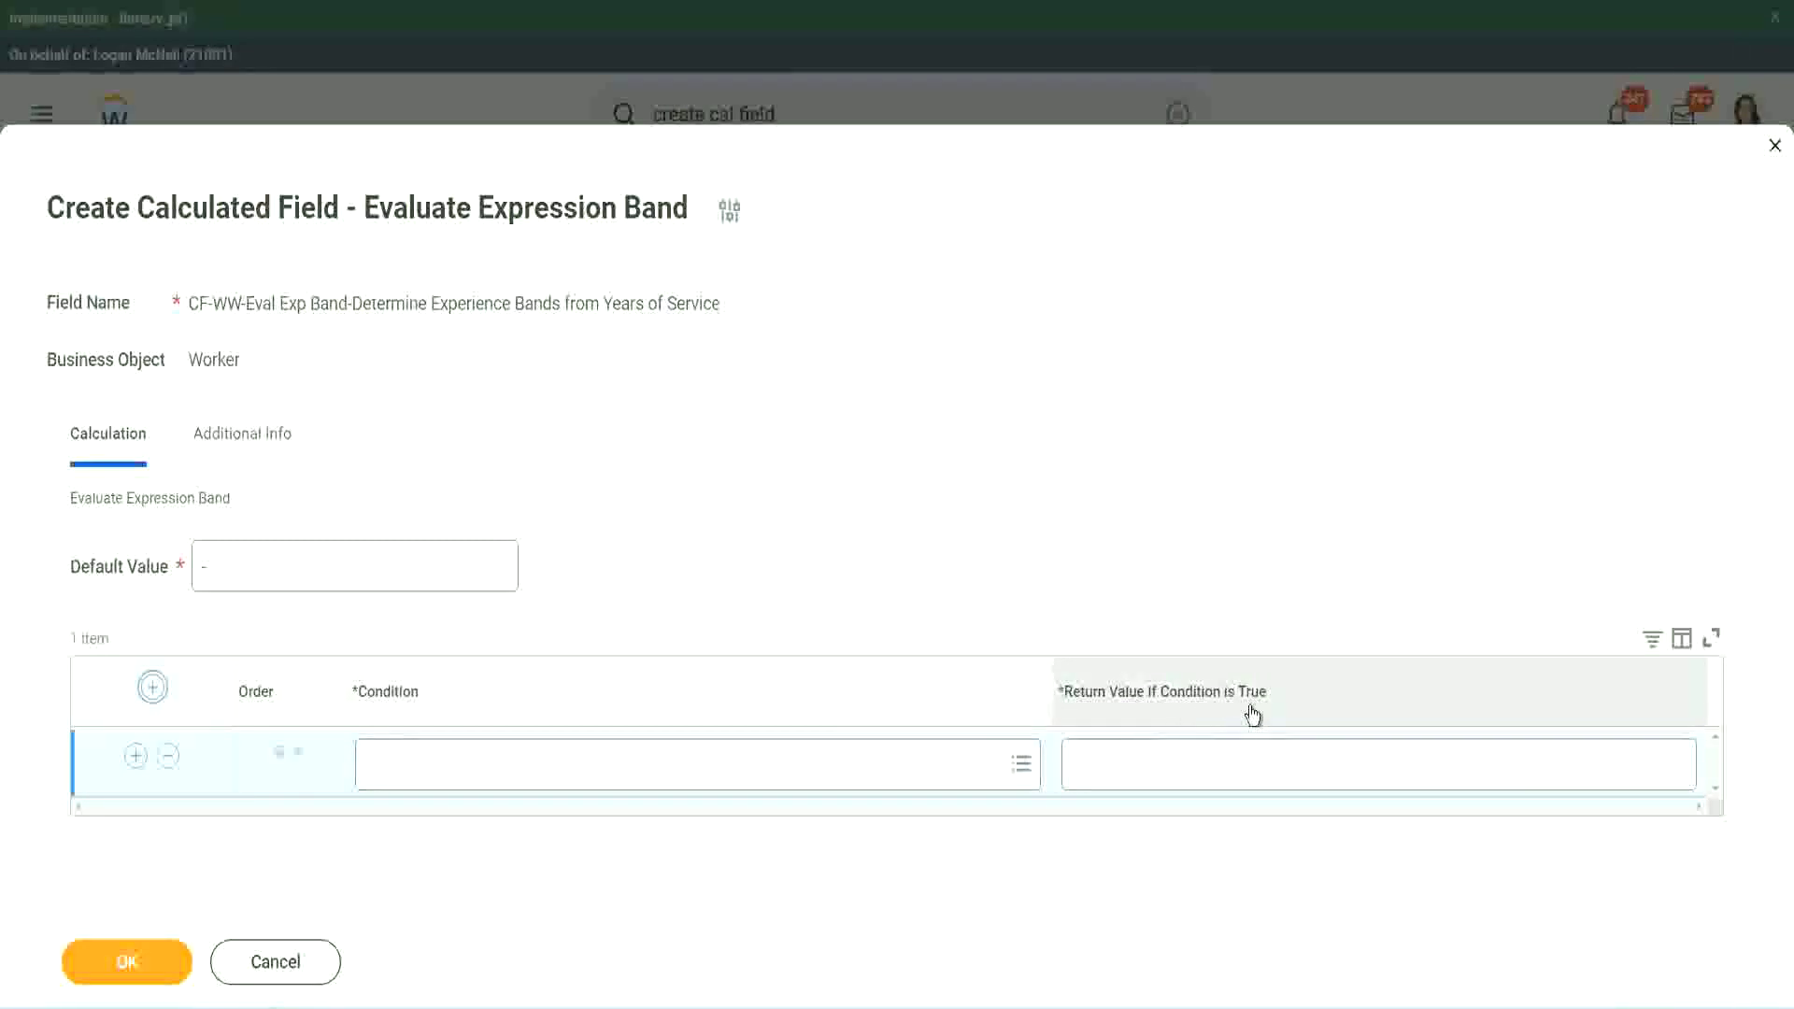
left_click(1168, 762)
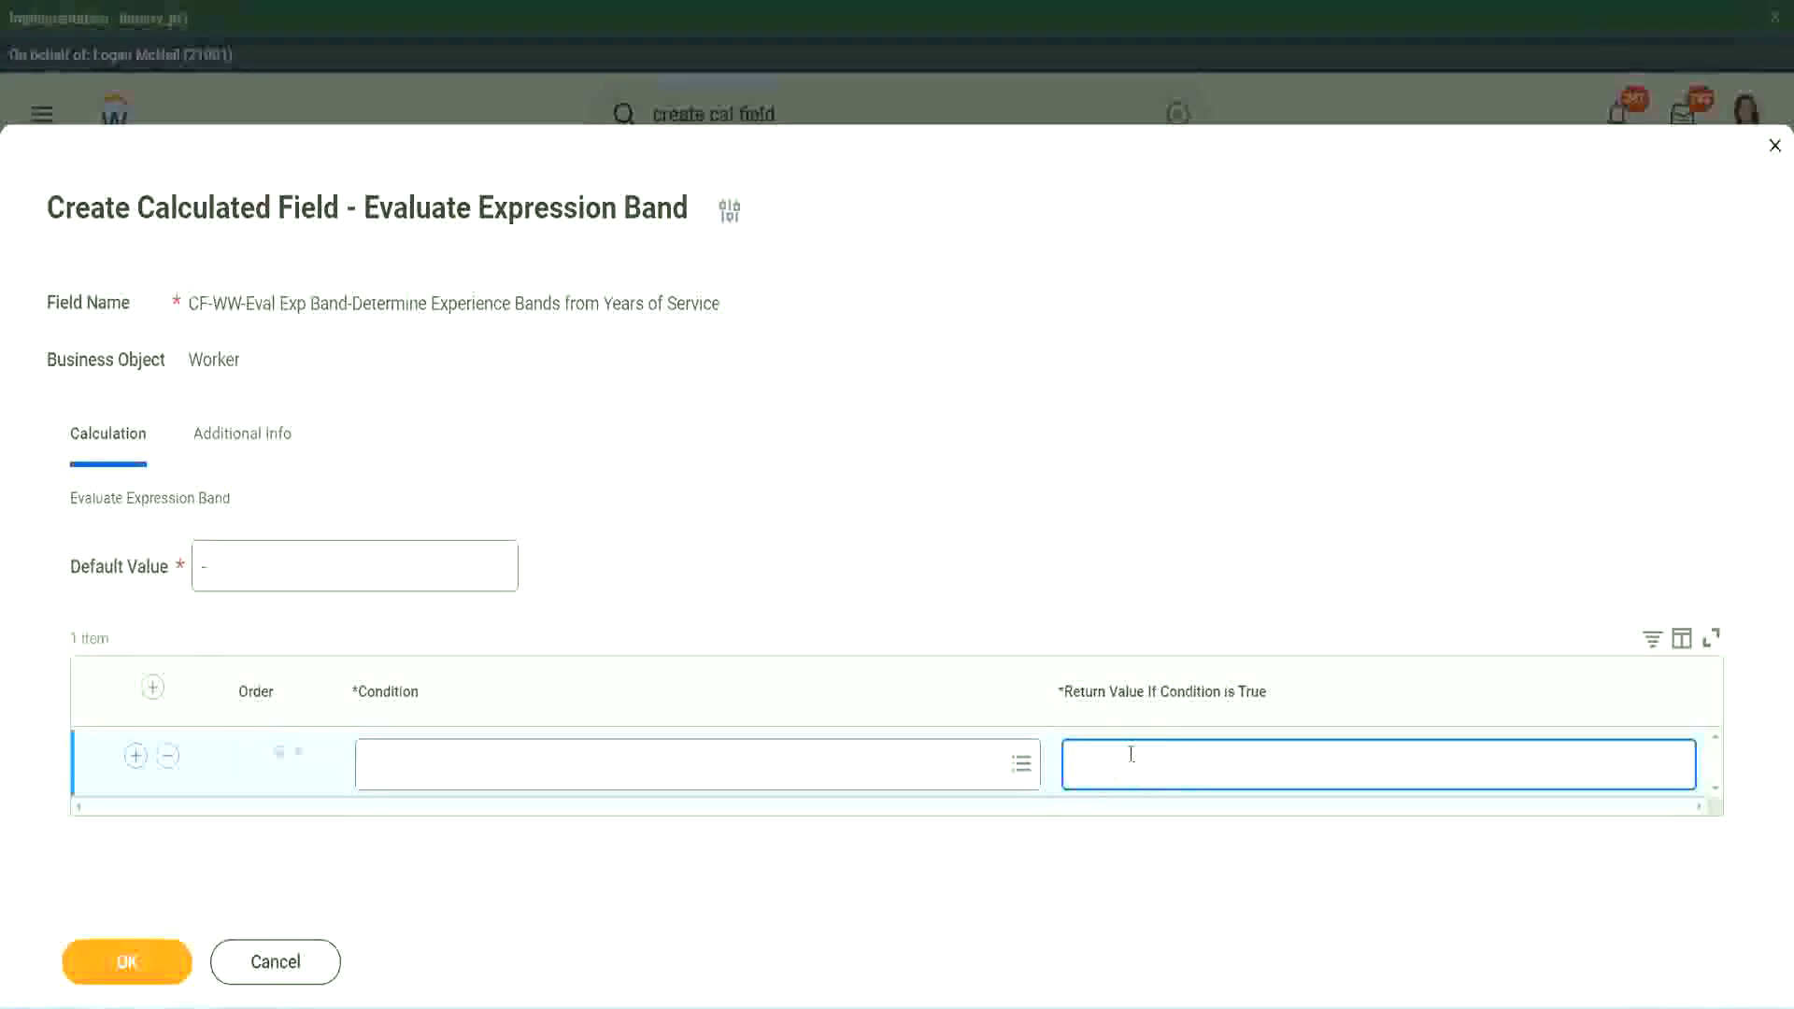
type("adkjdjaidjaijdiaj")
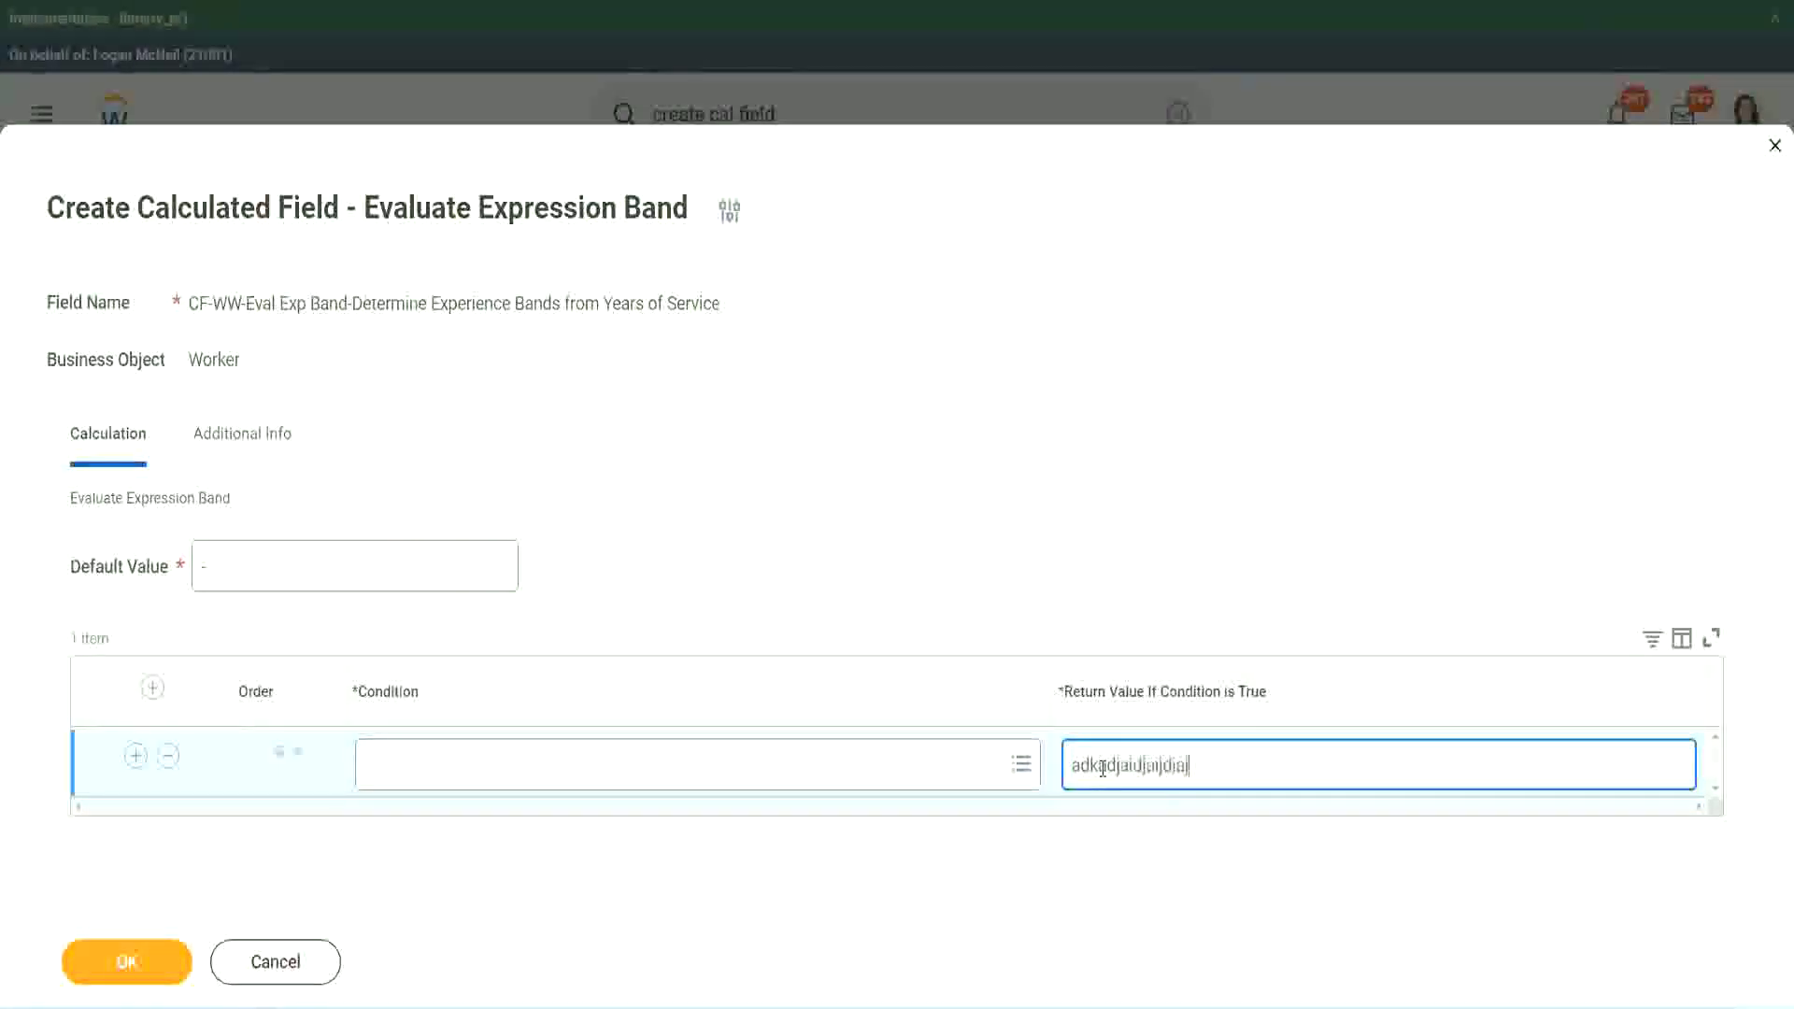
key("BackSpace")
key("BackSpace")
key("BackSpace")
key("BackSpace")
key("BackSpace")
key("BackSpace")
key("BackSpace")
key("BackSpace")
key("BackSpace")
key("BackSpace")
key("BackSpace")
key("BackSpace")
key("BackSpace")
key("BackSpace")
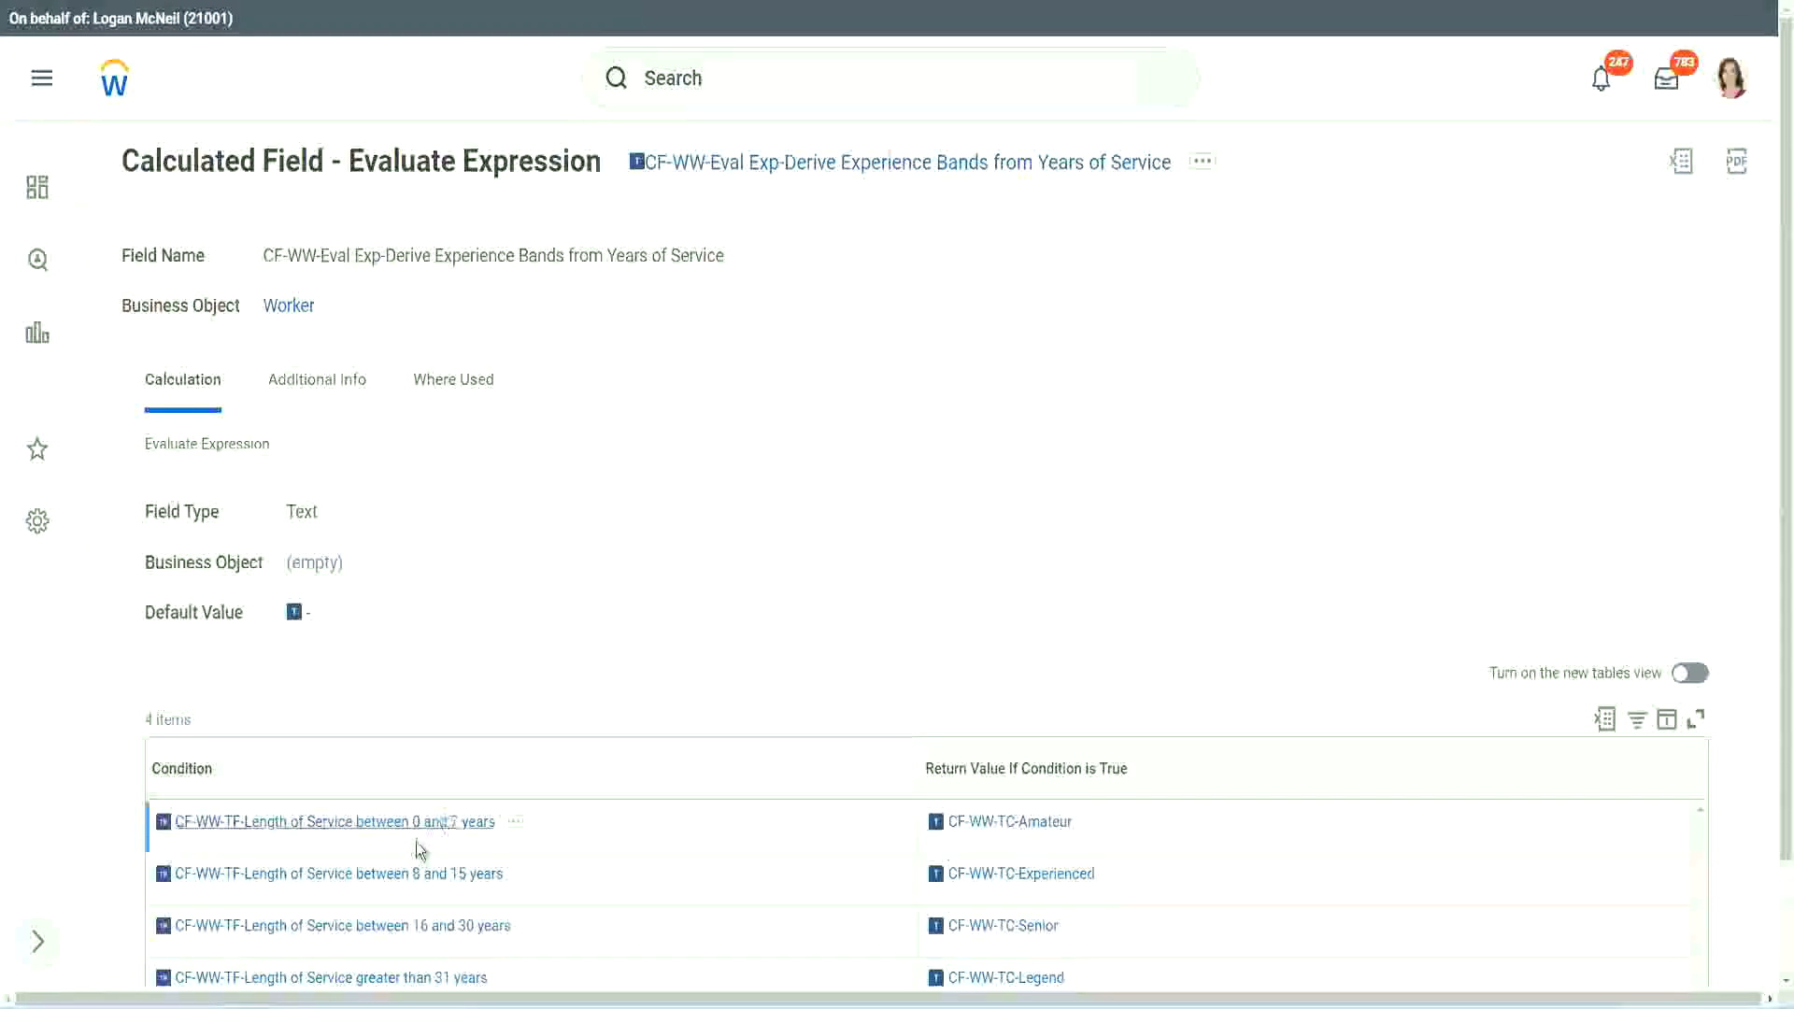
Copy CF-WW-TF-Length of Service between 0 and 7 years from the Evaluate Expression field and set it as the first row's condition
right_click(412, 831)
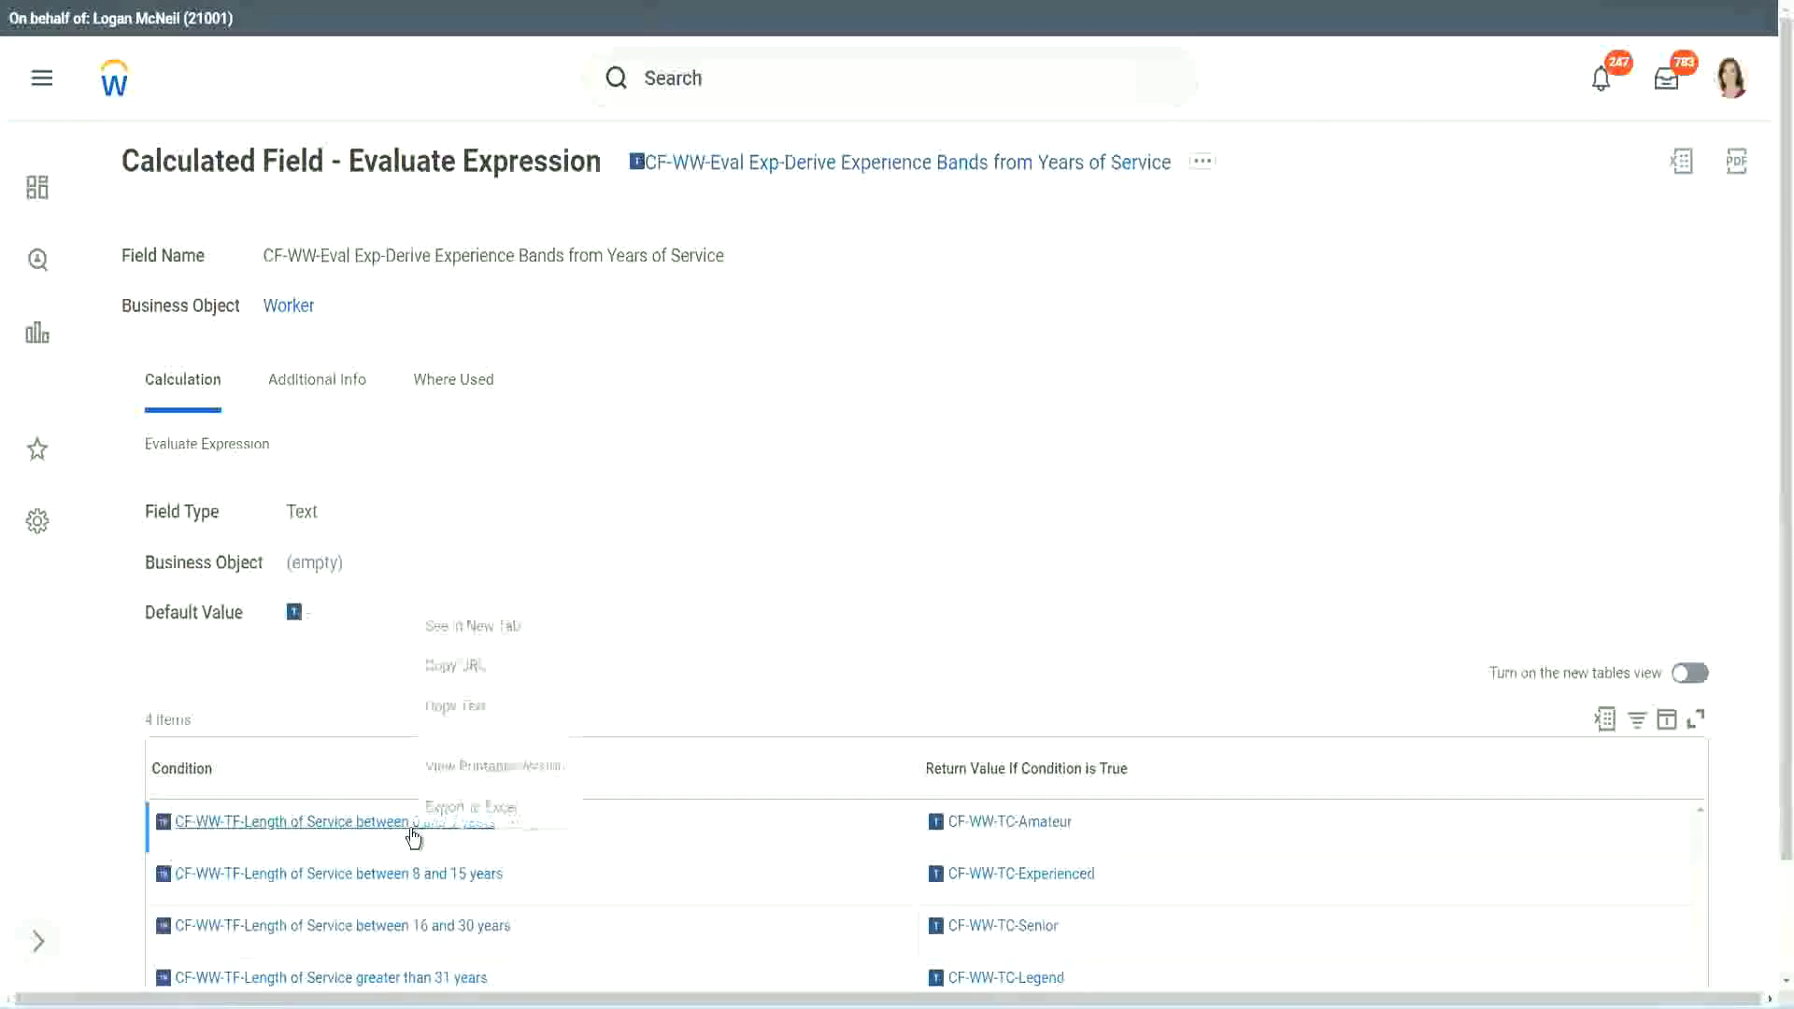
left_click(485, 706)
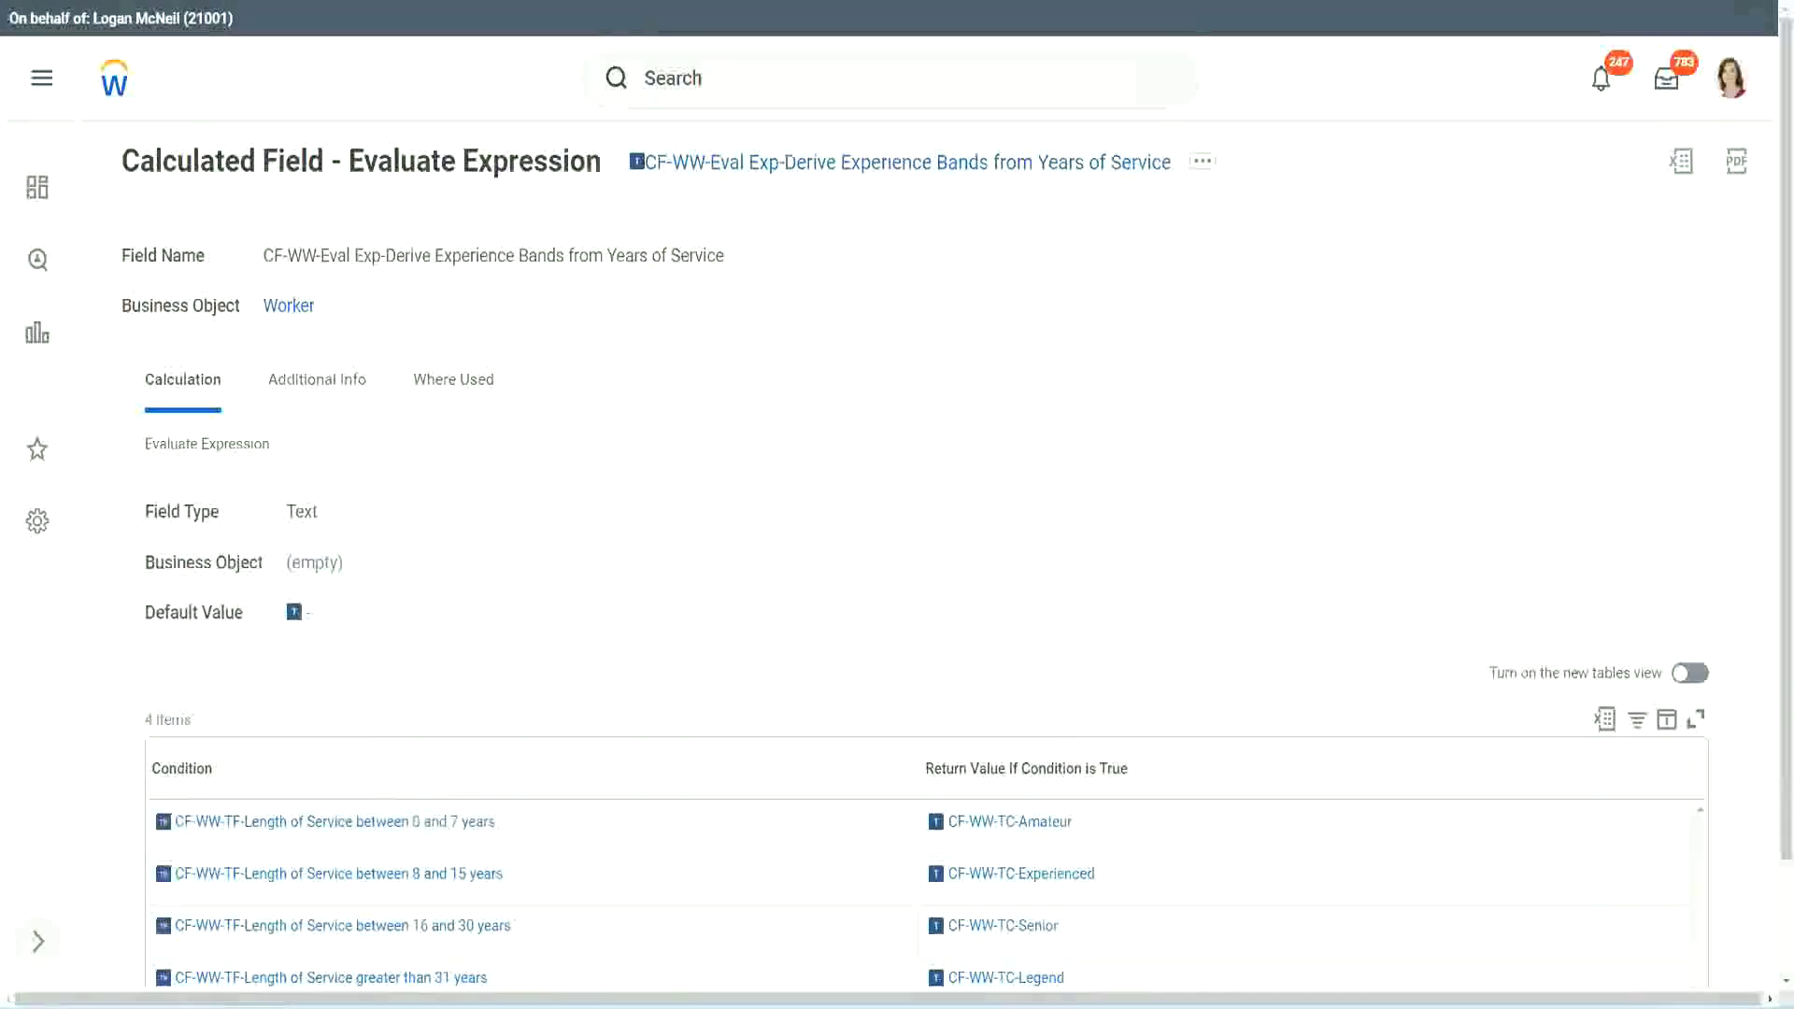
key("alt+Tab")
left_click(455, 772)
key("ctrl+v")
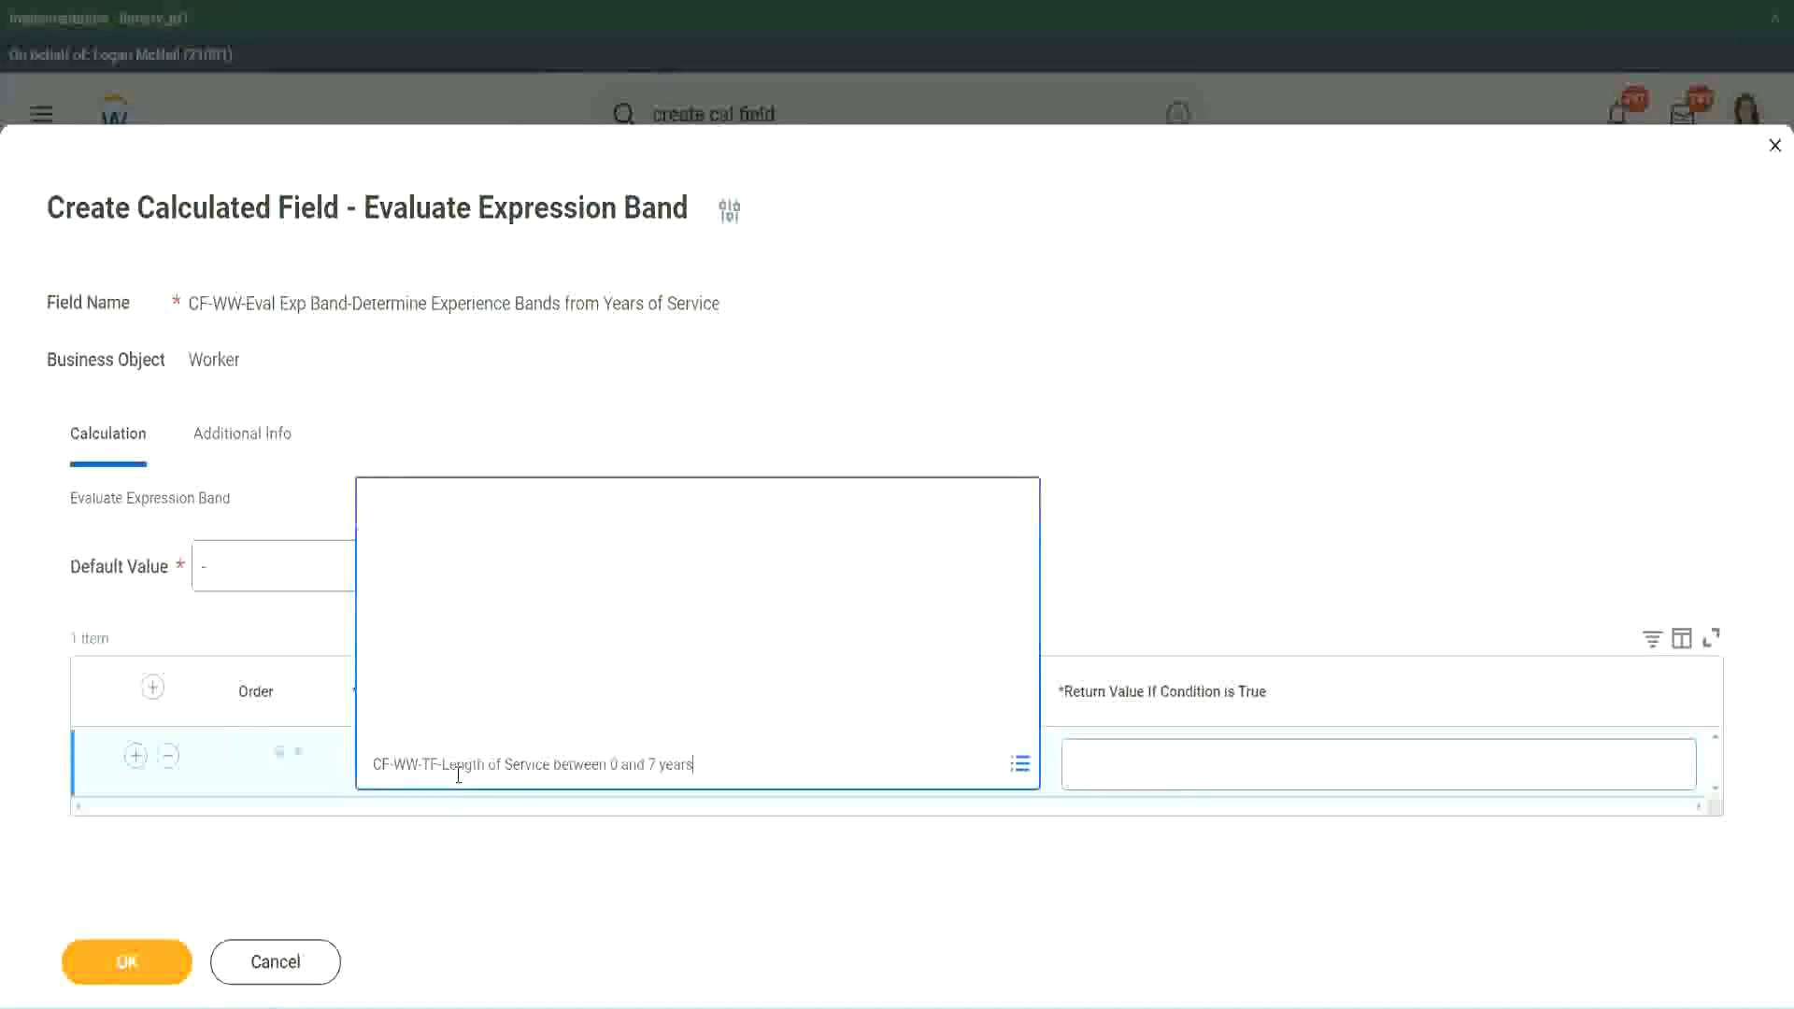
key("Return")
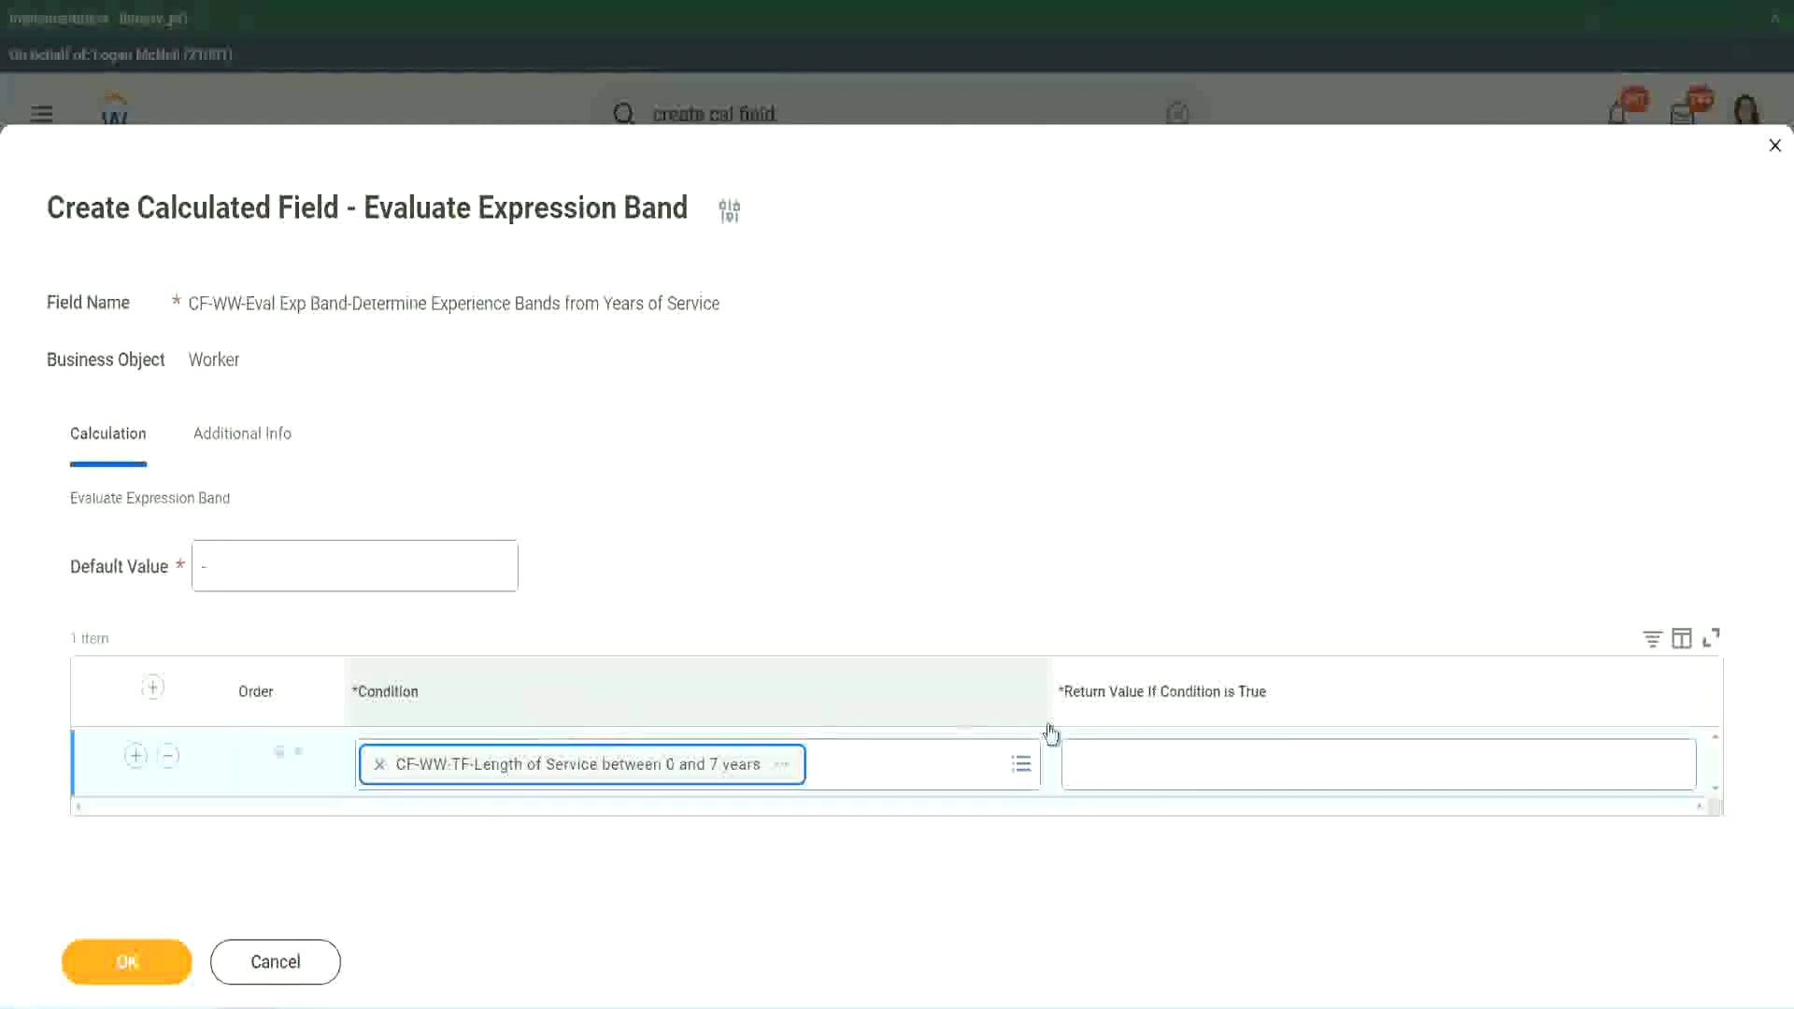
Set the 0 and 7 years condition's return value to Amateur and add three more condition rows
left_click(1134, 746)
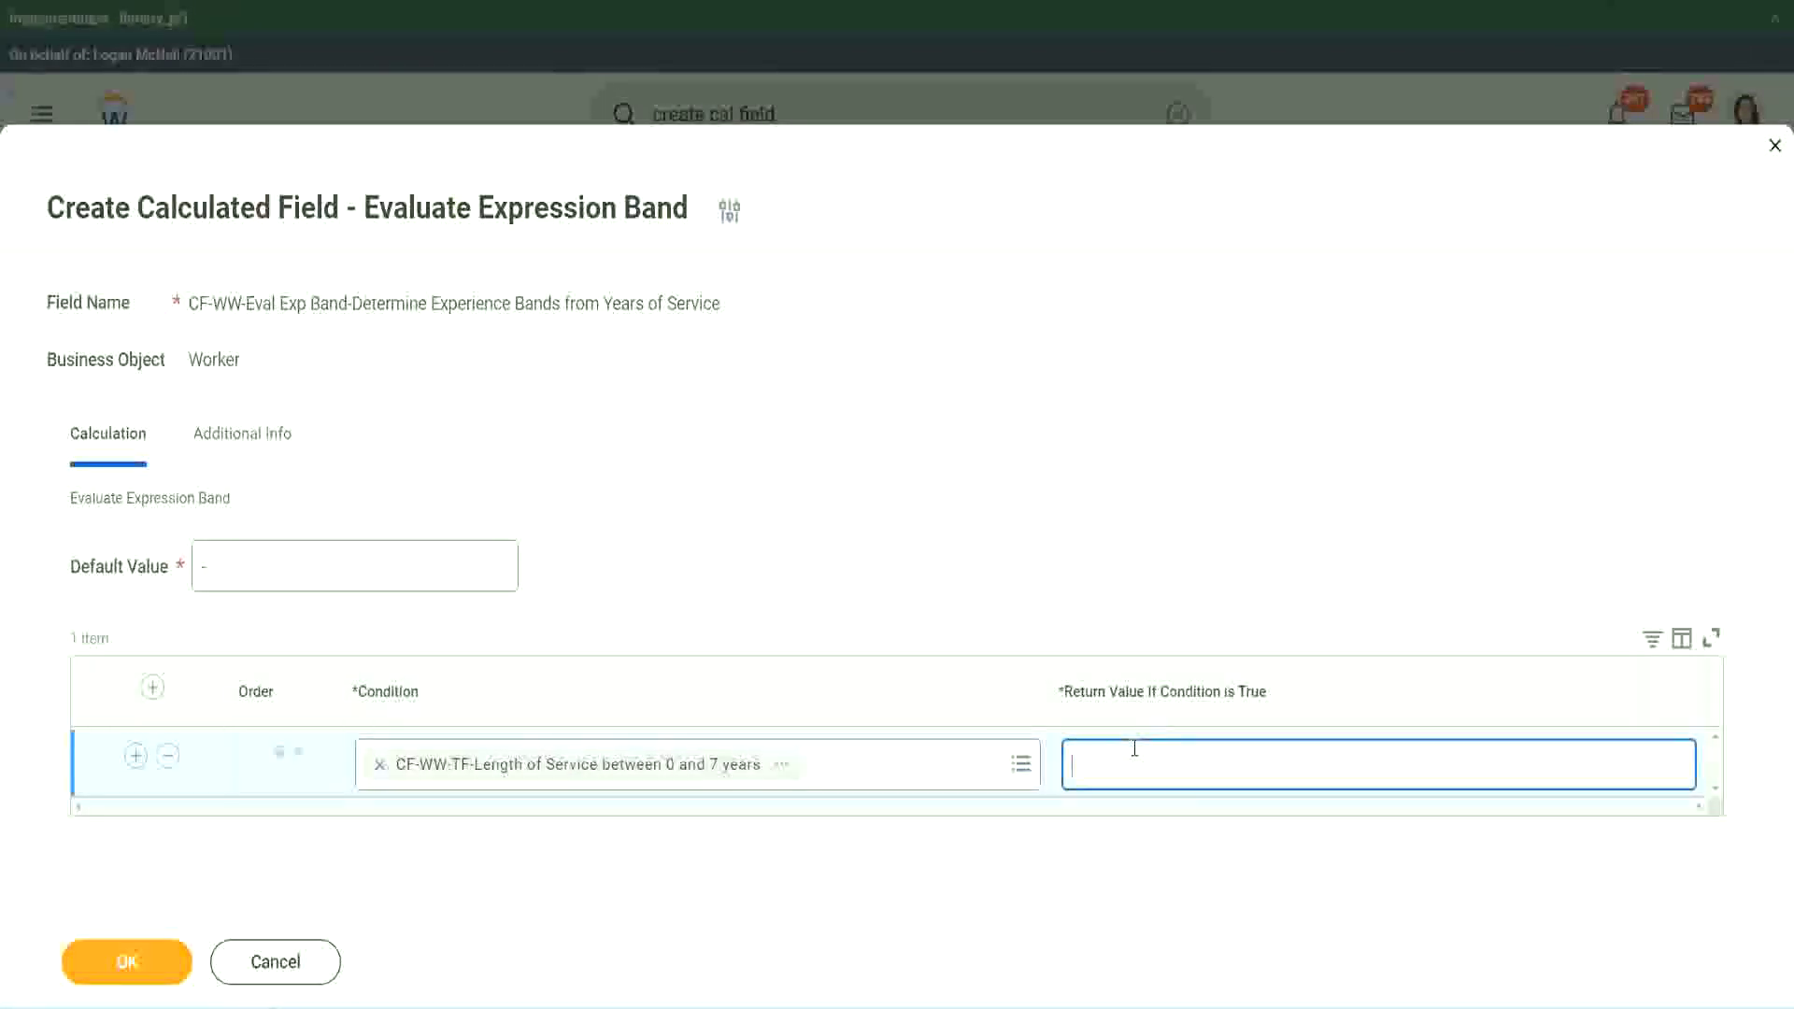
type("Amateur")
left_click(136, 755)
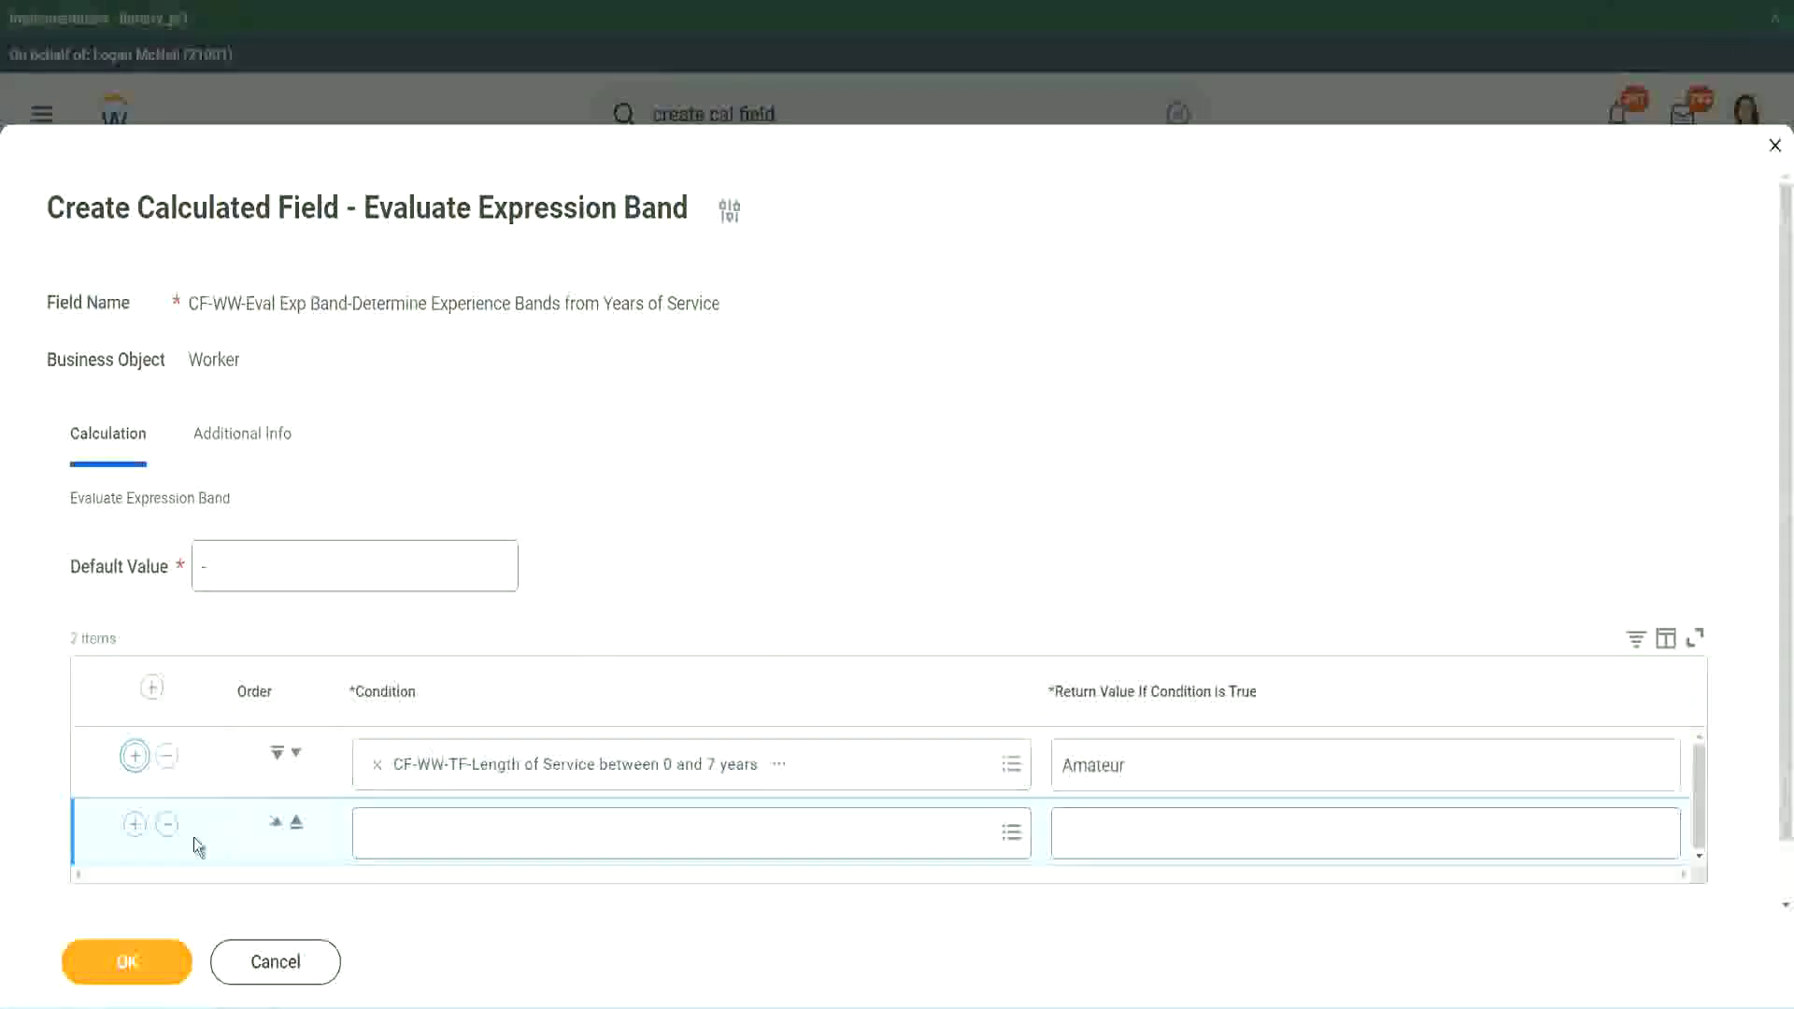
left_click(134, 824)
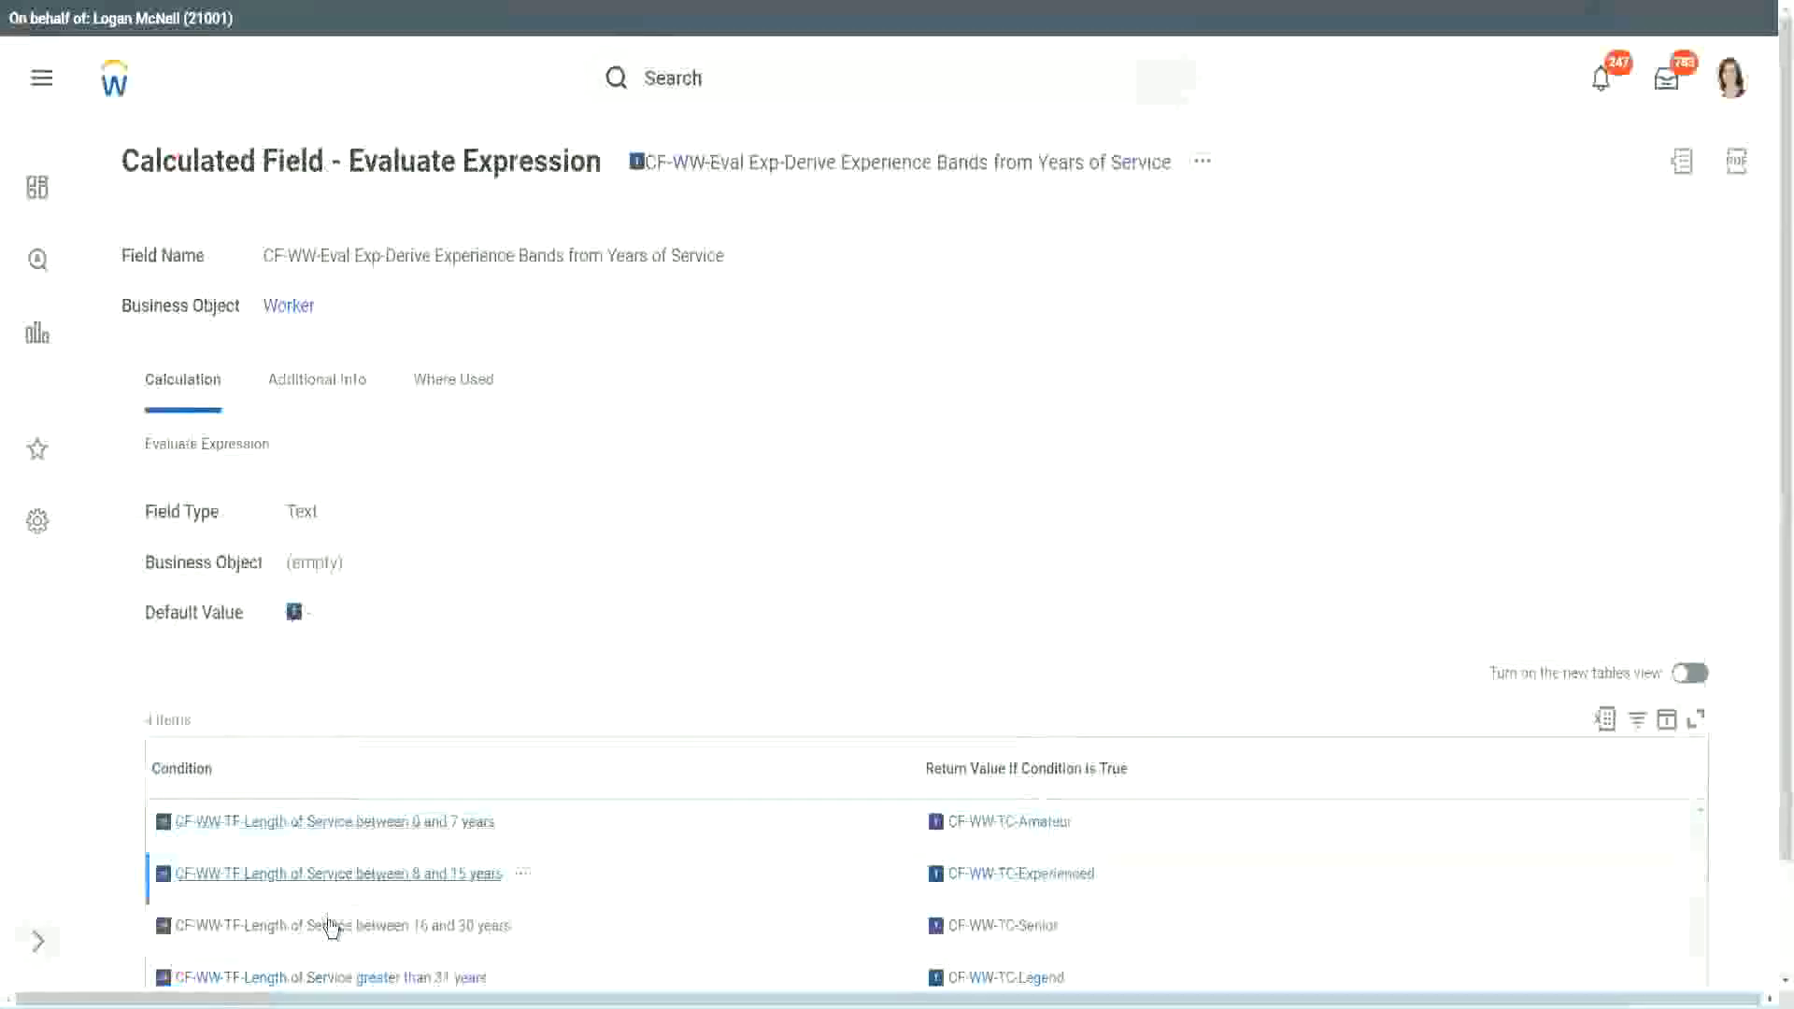
Copy the CF-WW-TF-Length of Service between 16 and 30 years condition into the second row and move that row down one place
right_click(328, 925)
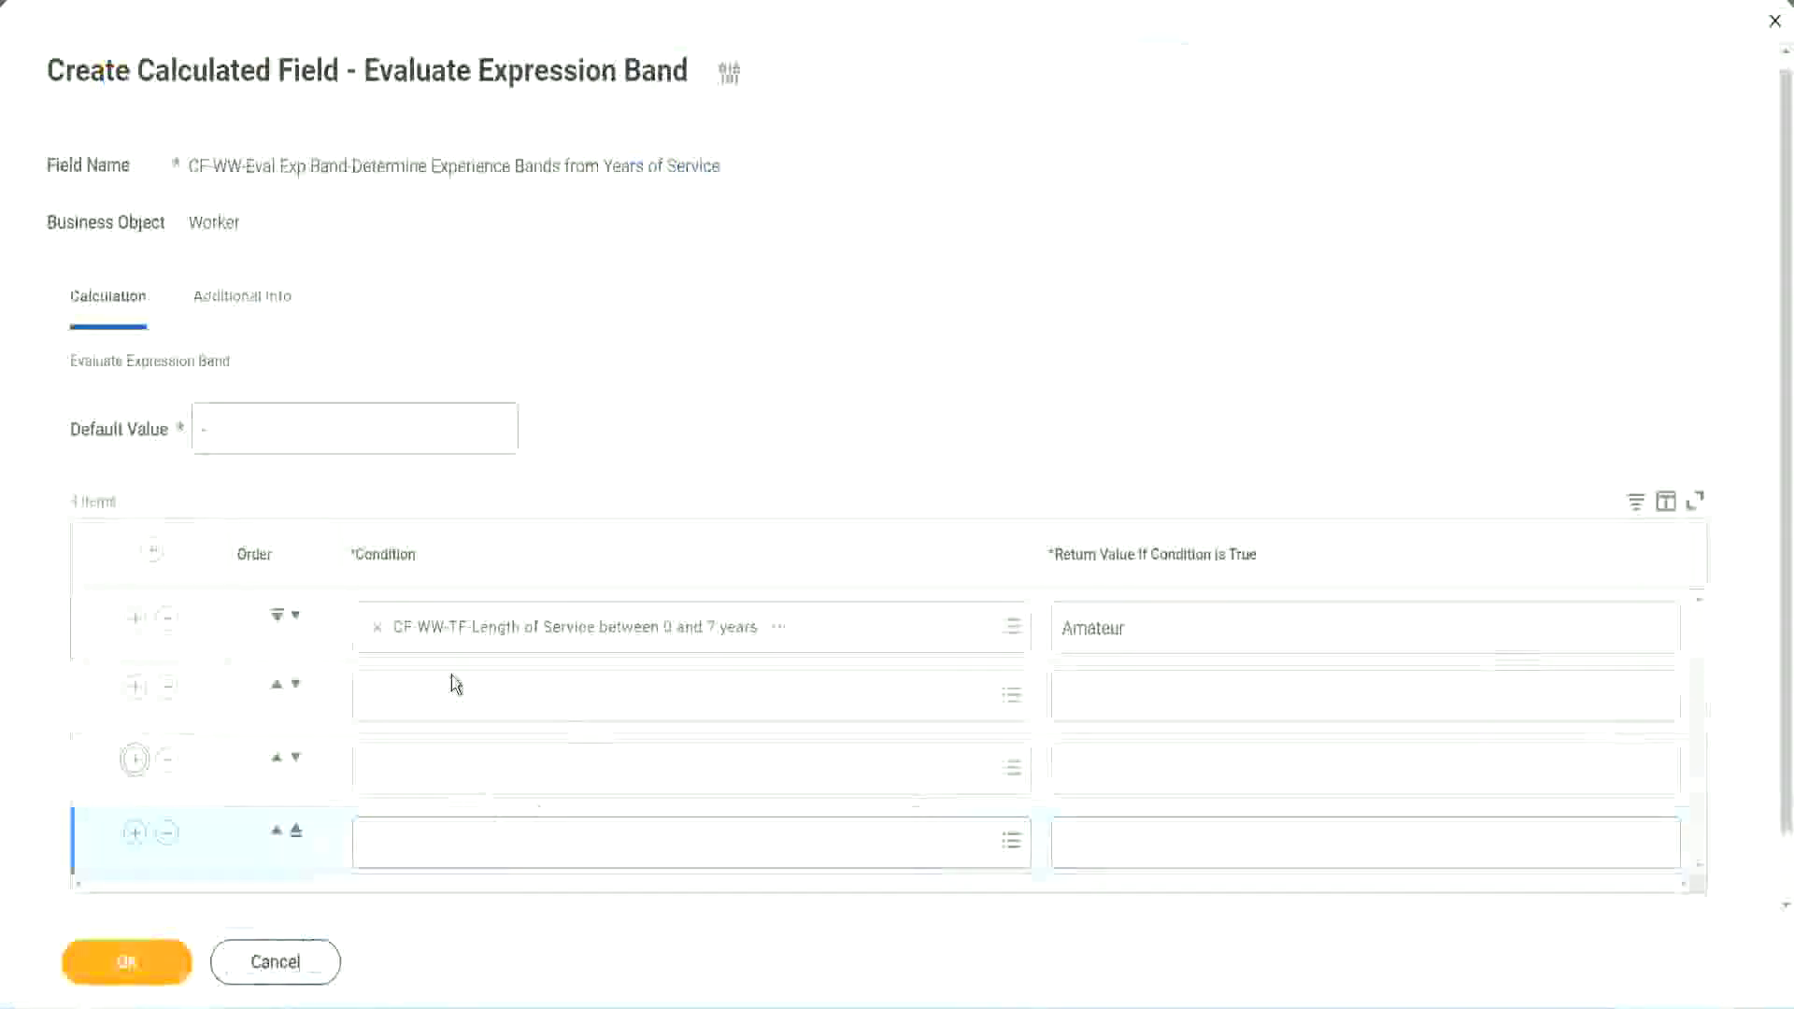
left_click(455, 693)
key("ctrl+v")
key("Return")
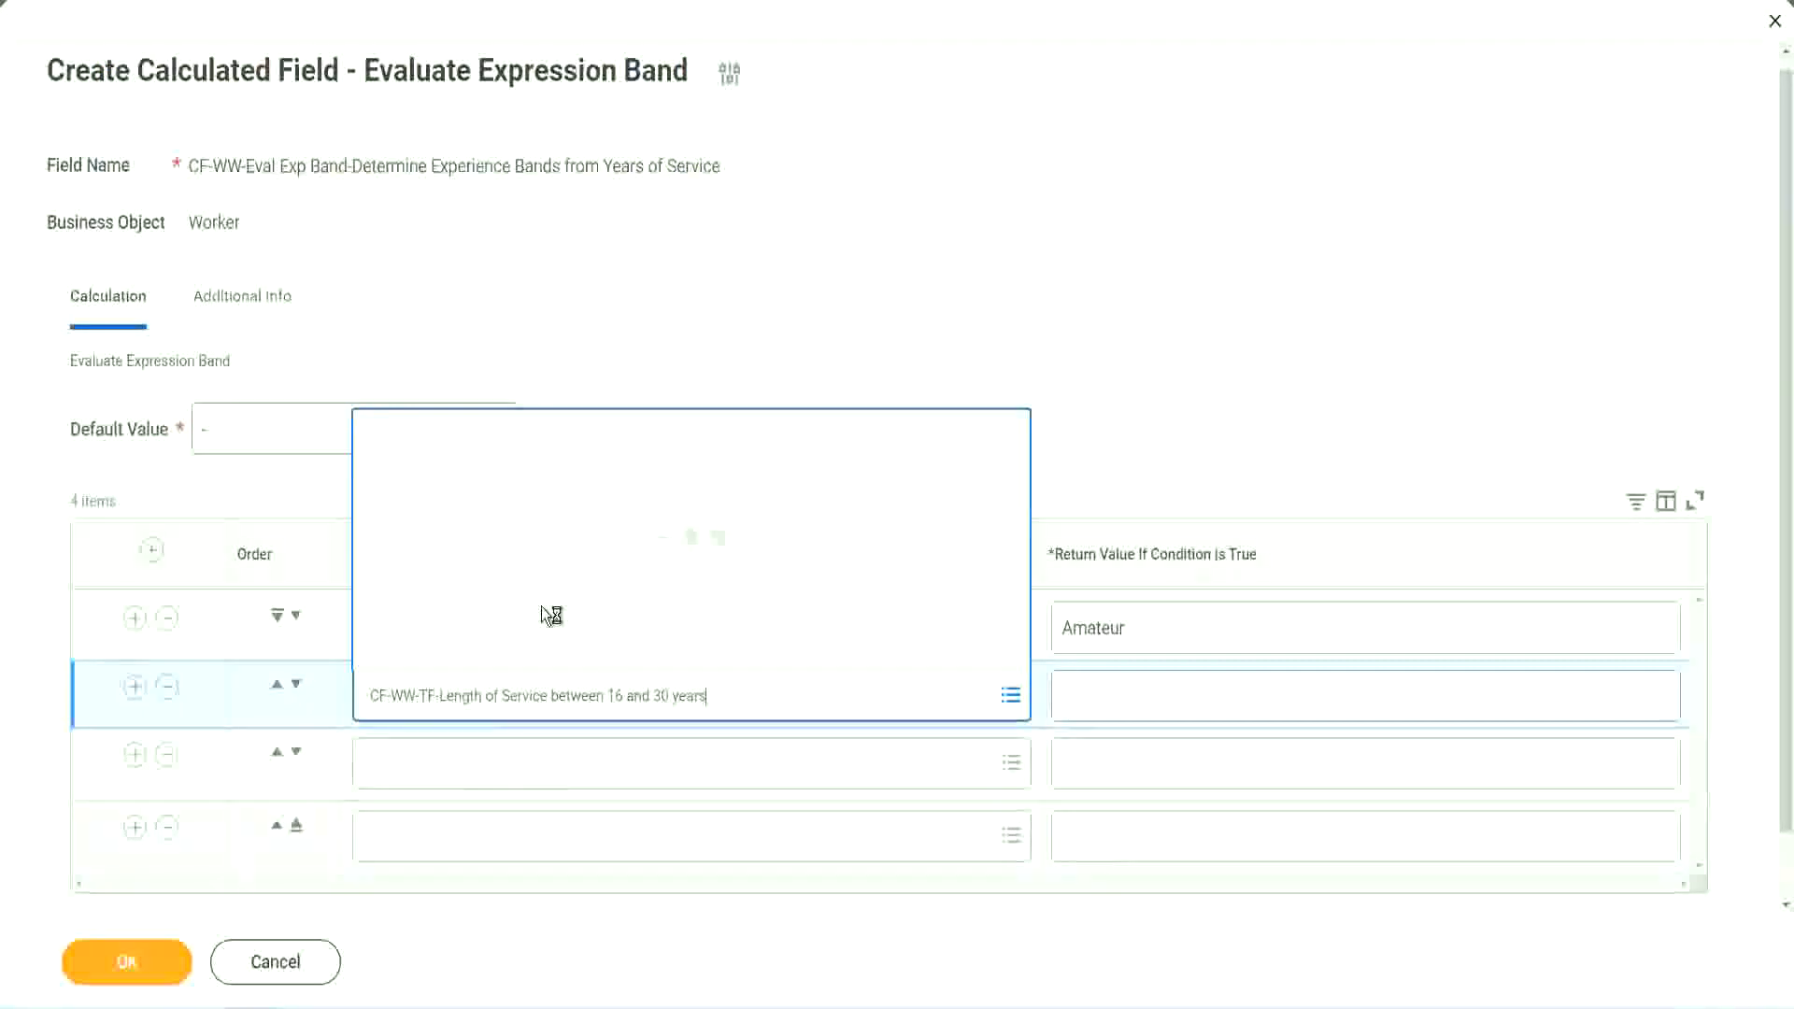
left_click(295, 685)
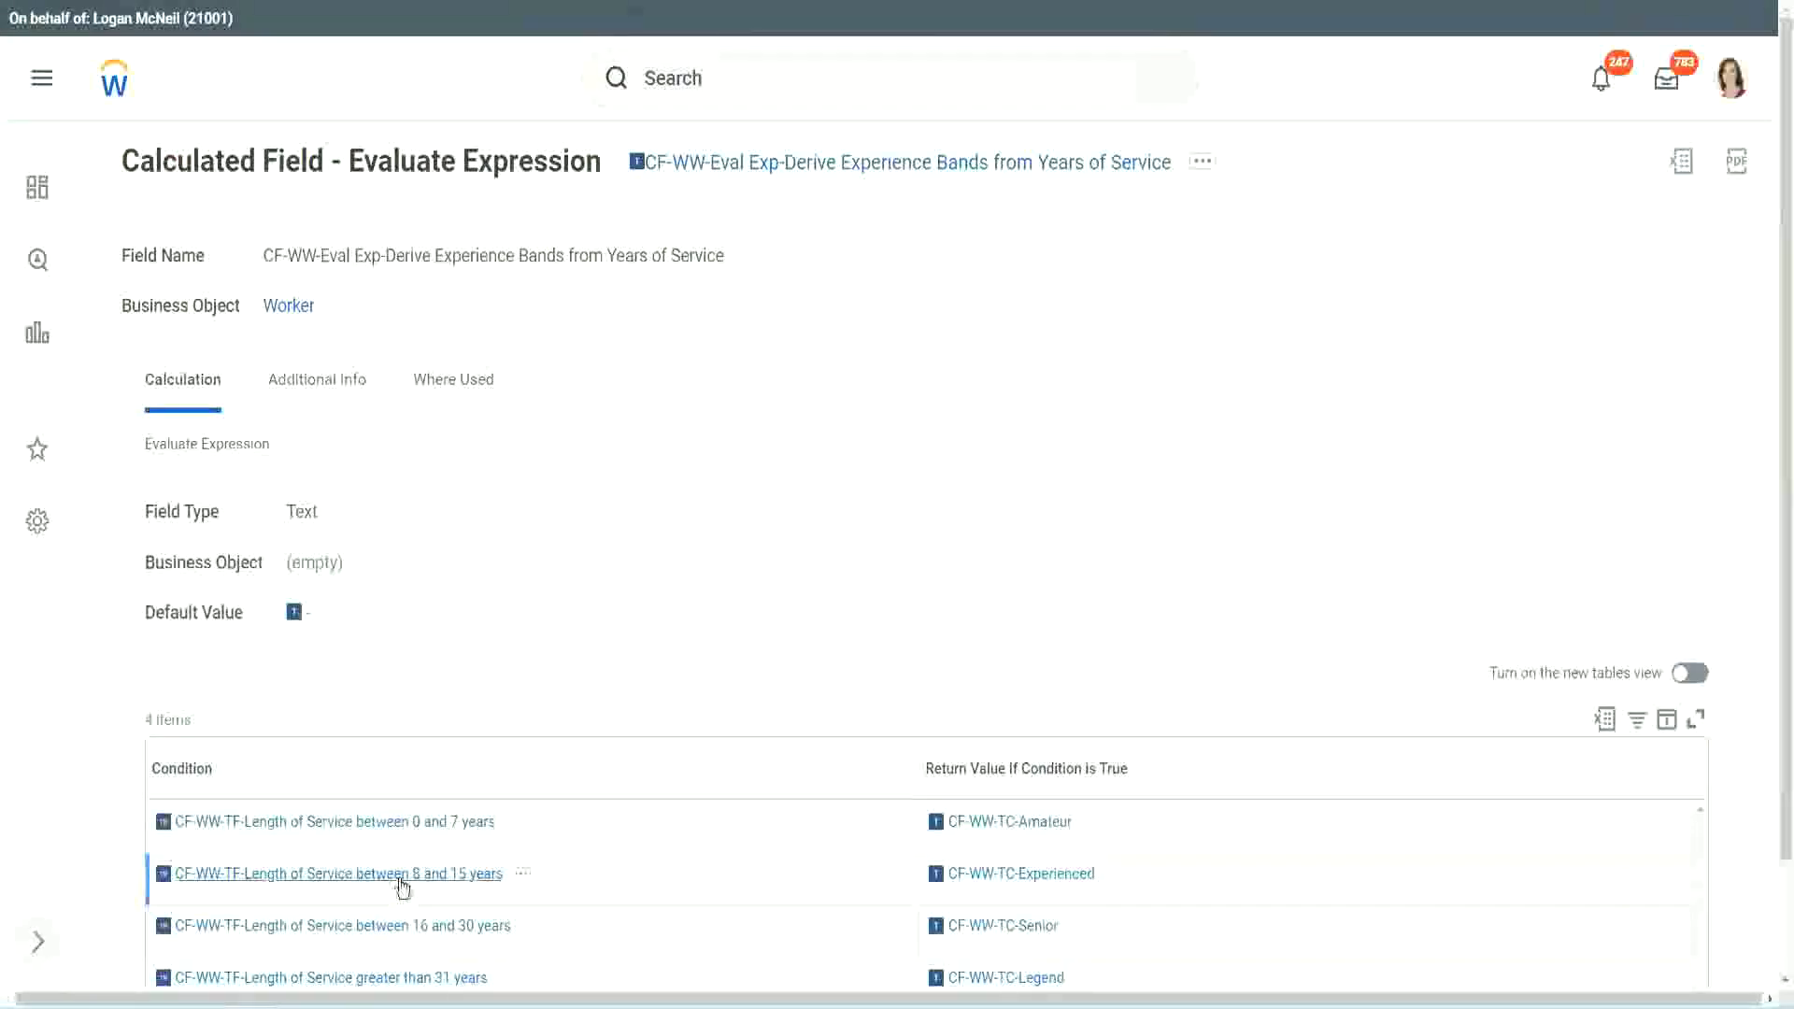
Copy CF-WW-TF-Length of Service between 8 and 15 years from the existing field and set it as the second row's condition
right_click(403, 887)
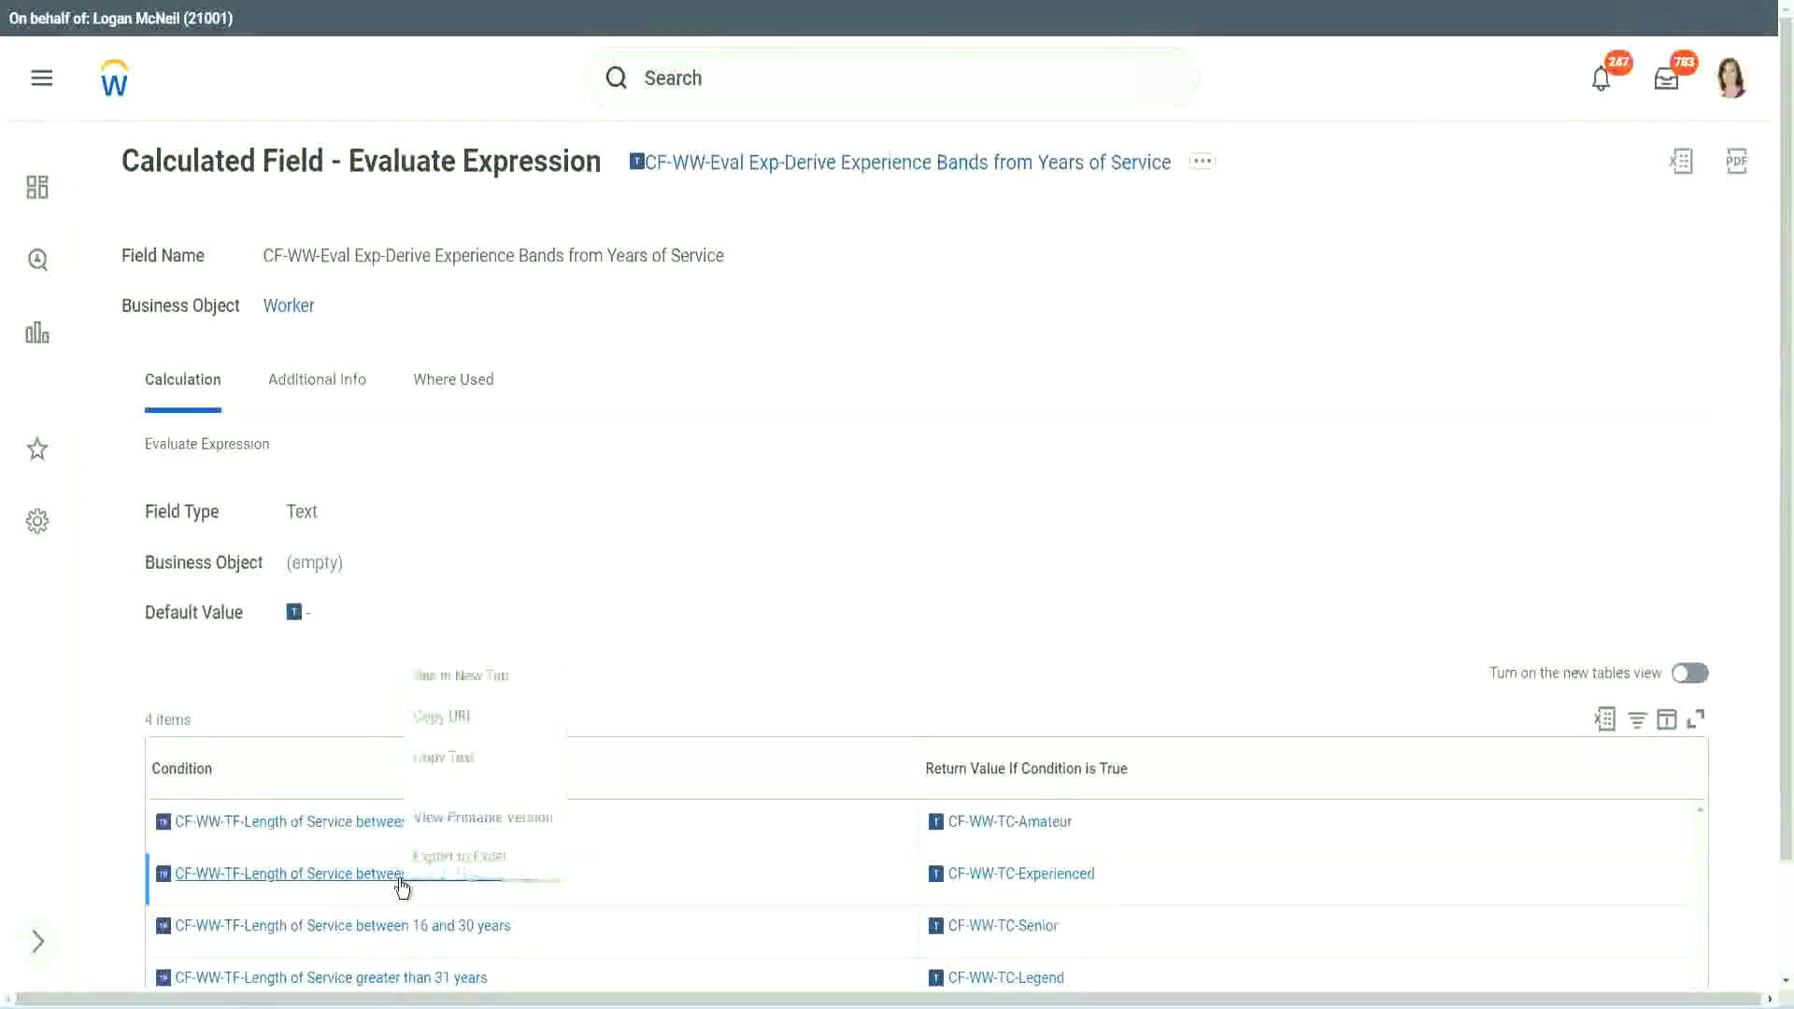
left_click(458, 761)
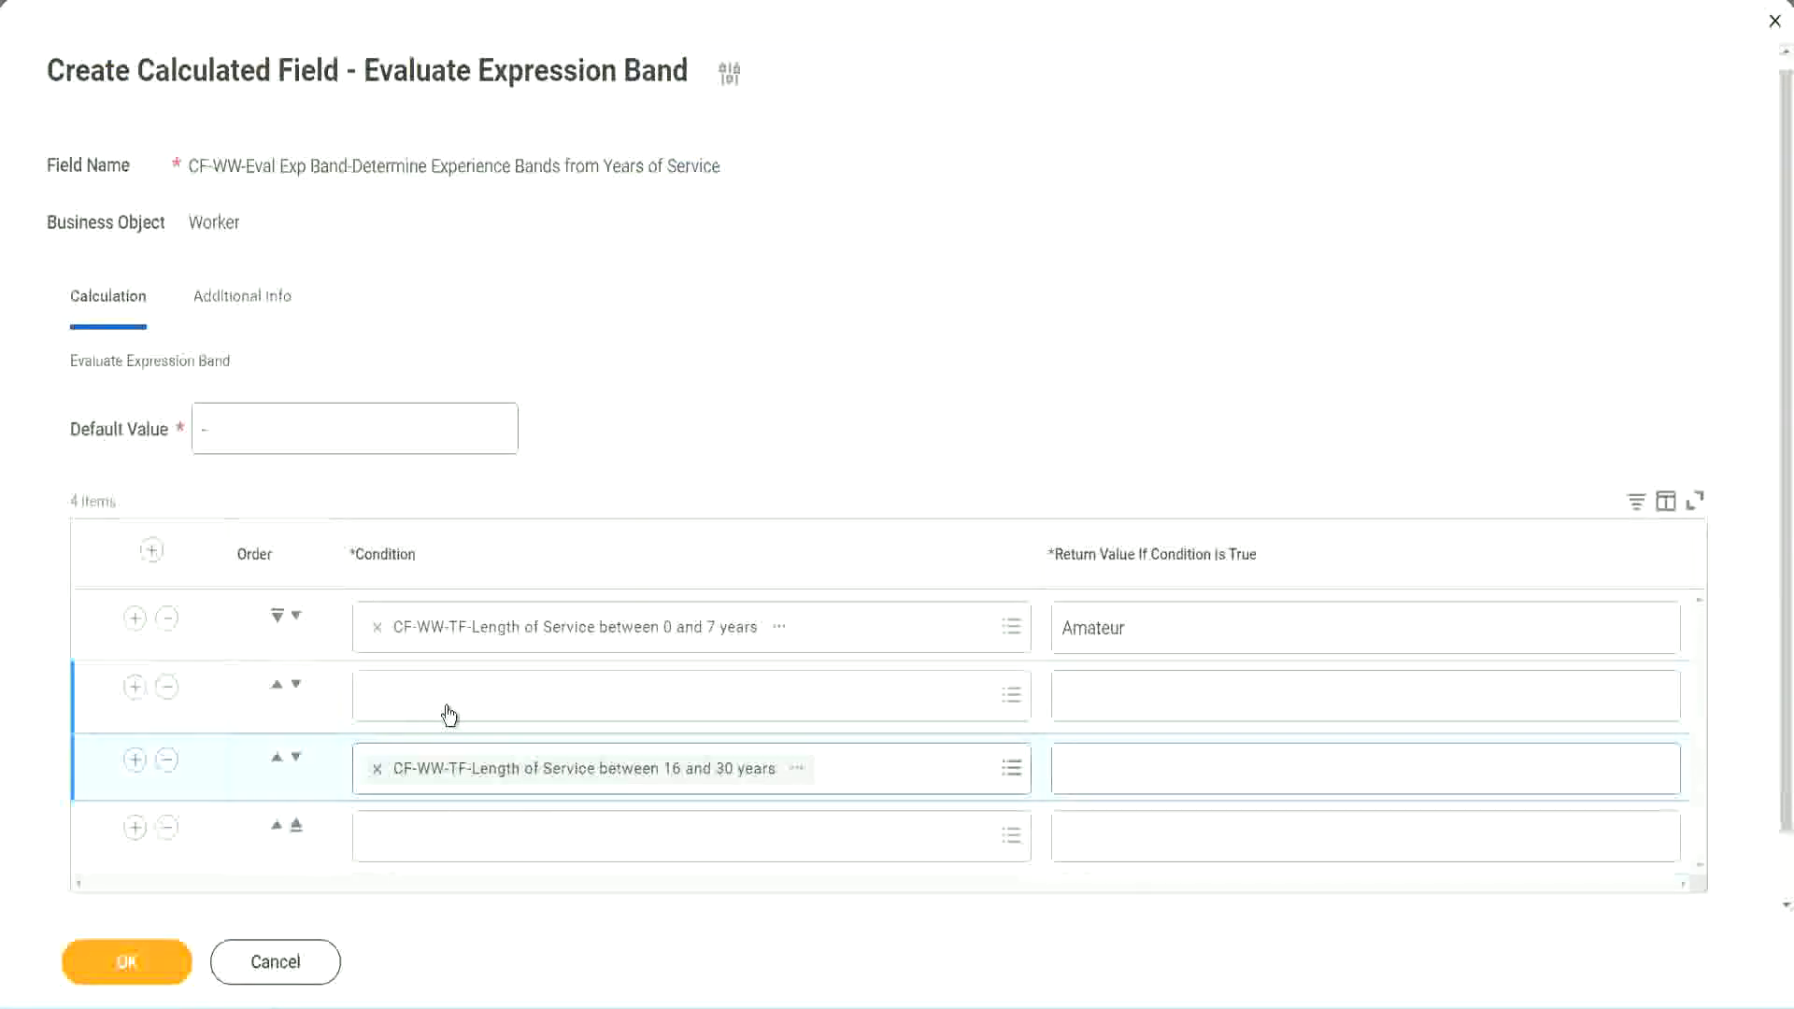
left_click(449, 715)
key("ctrl+v")
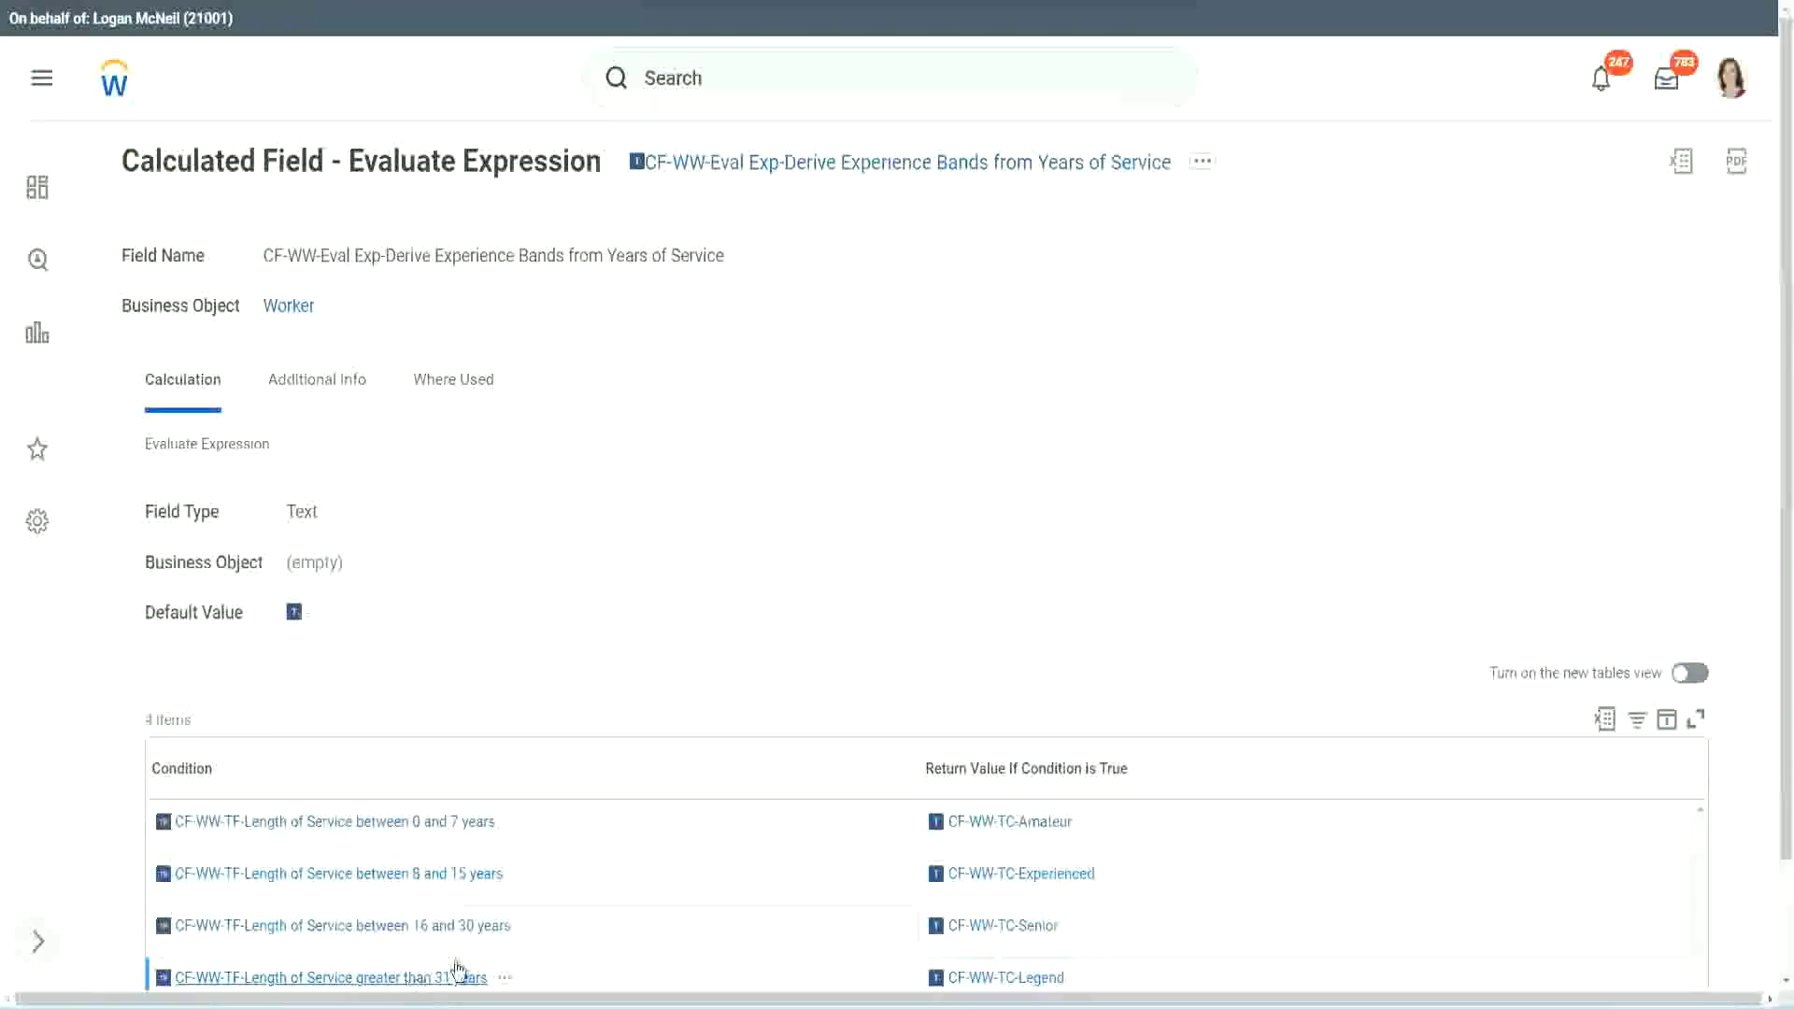
Copy CF-WW-TF-Length of Service greater than 31 years from the existing field and set it as the fourth row's condition
right_click(457, 968)
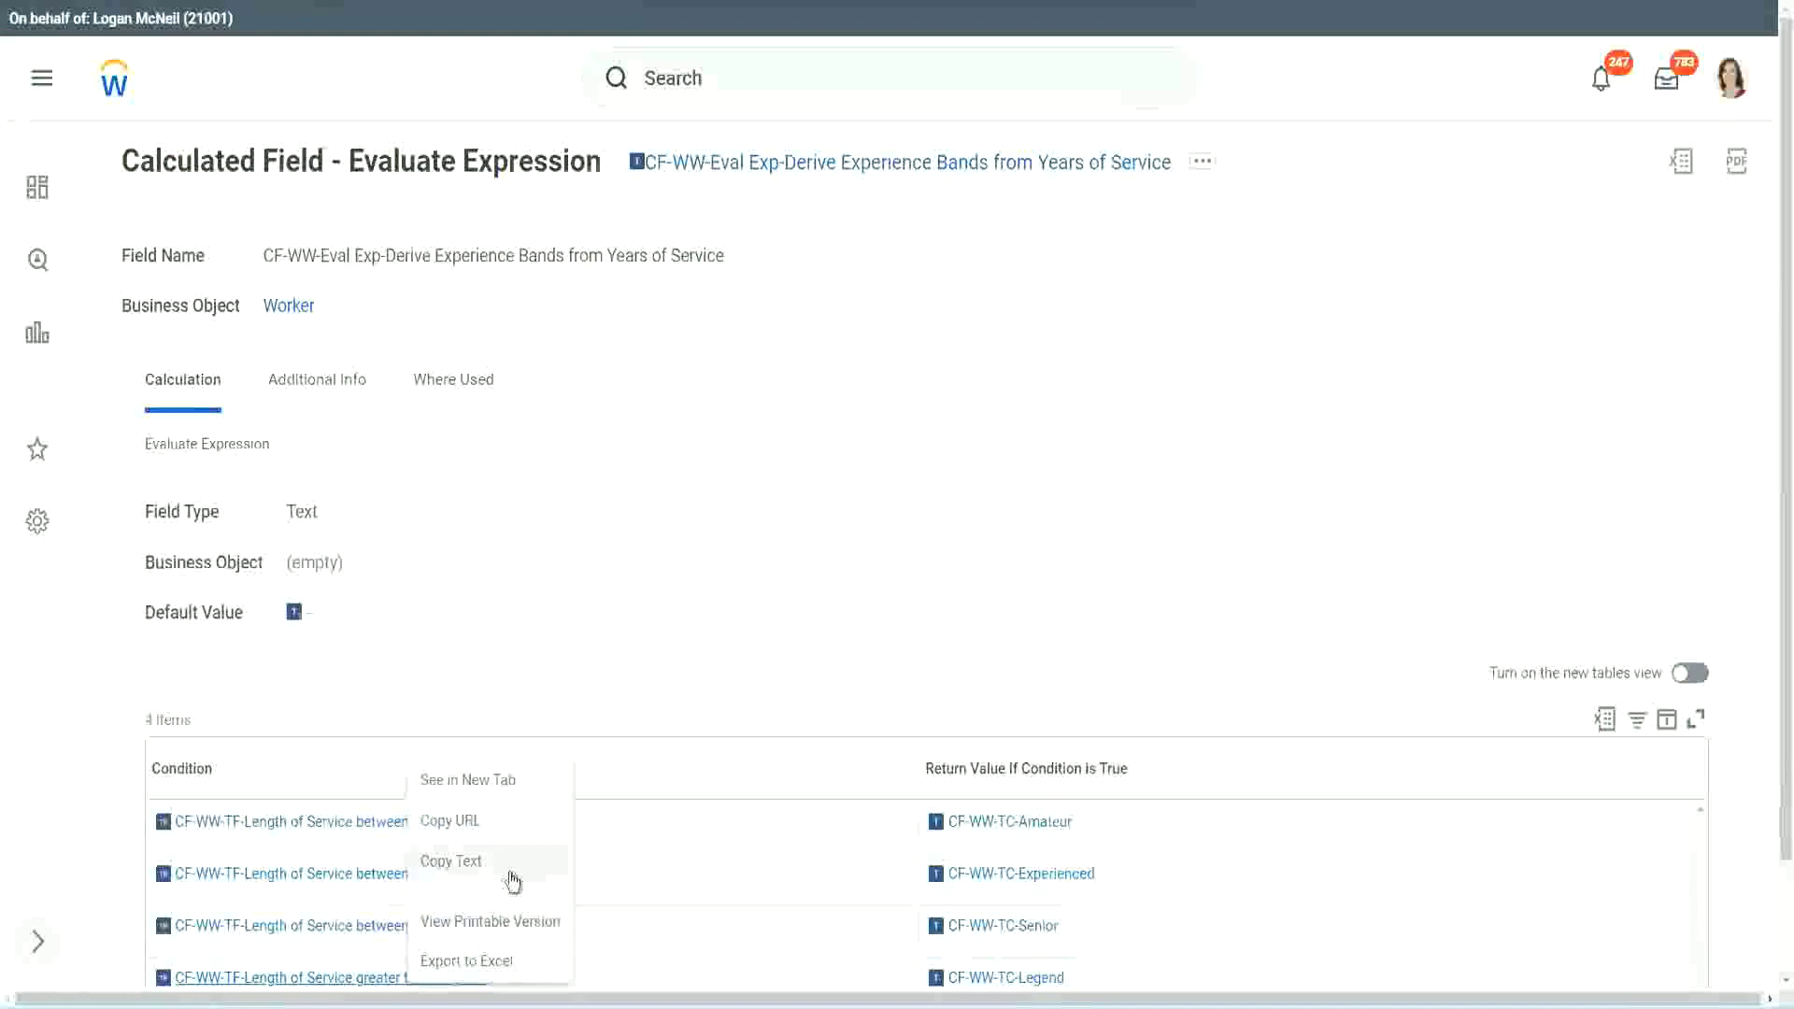
left_click(512, 880)
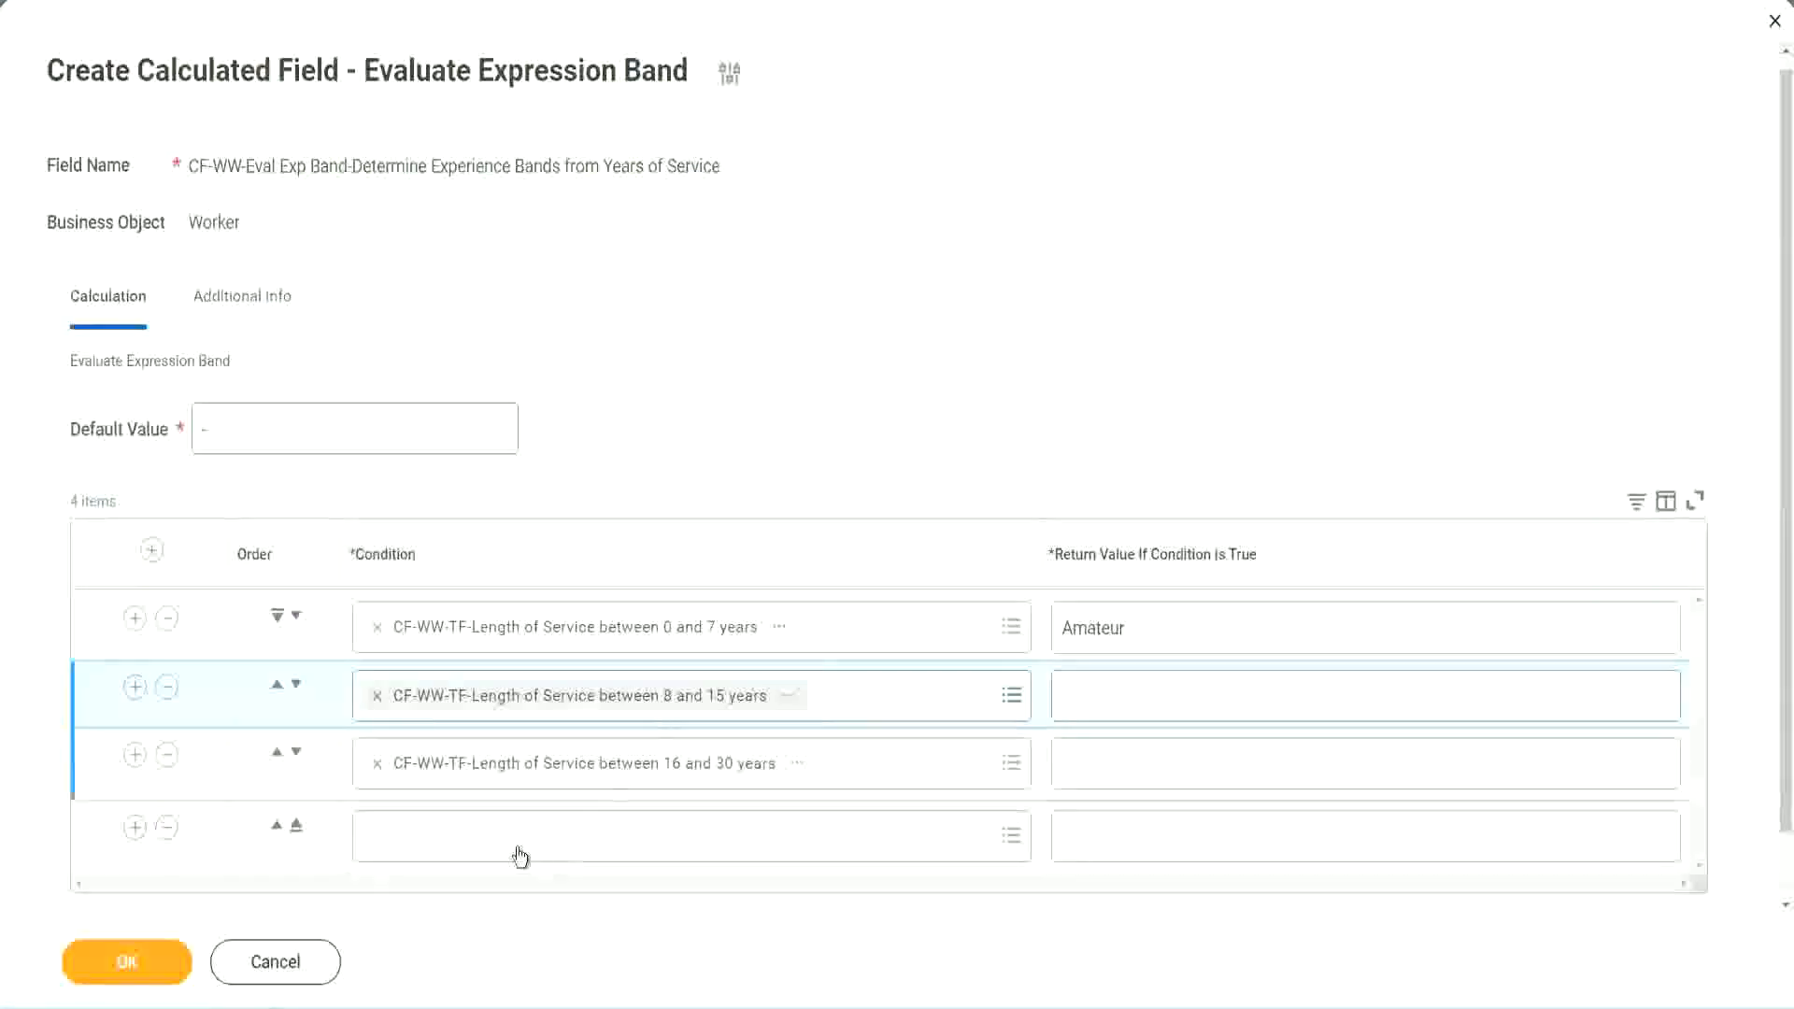
left_click(515, 834)
key("ctrl+v")
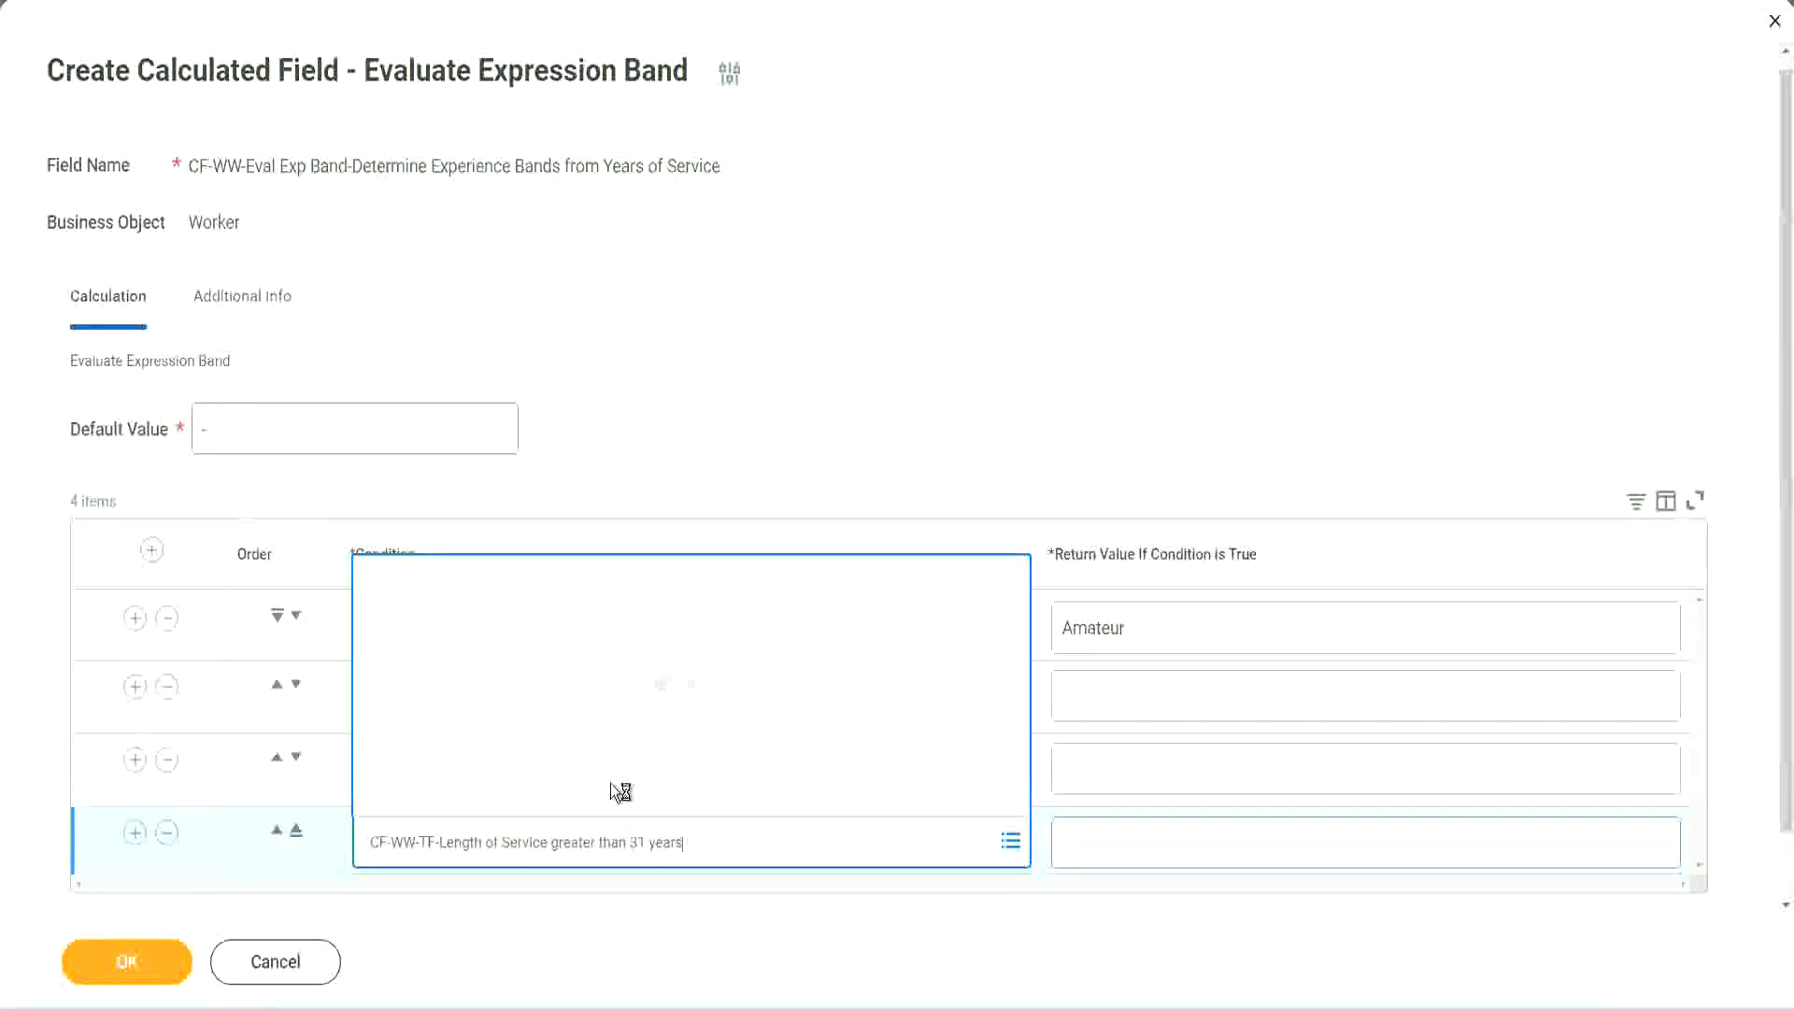
key("Return")
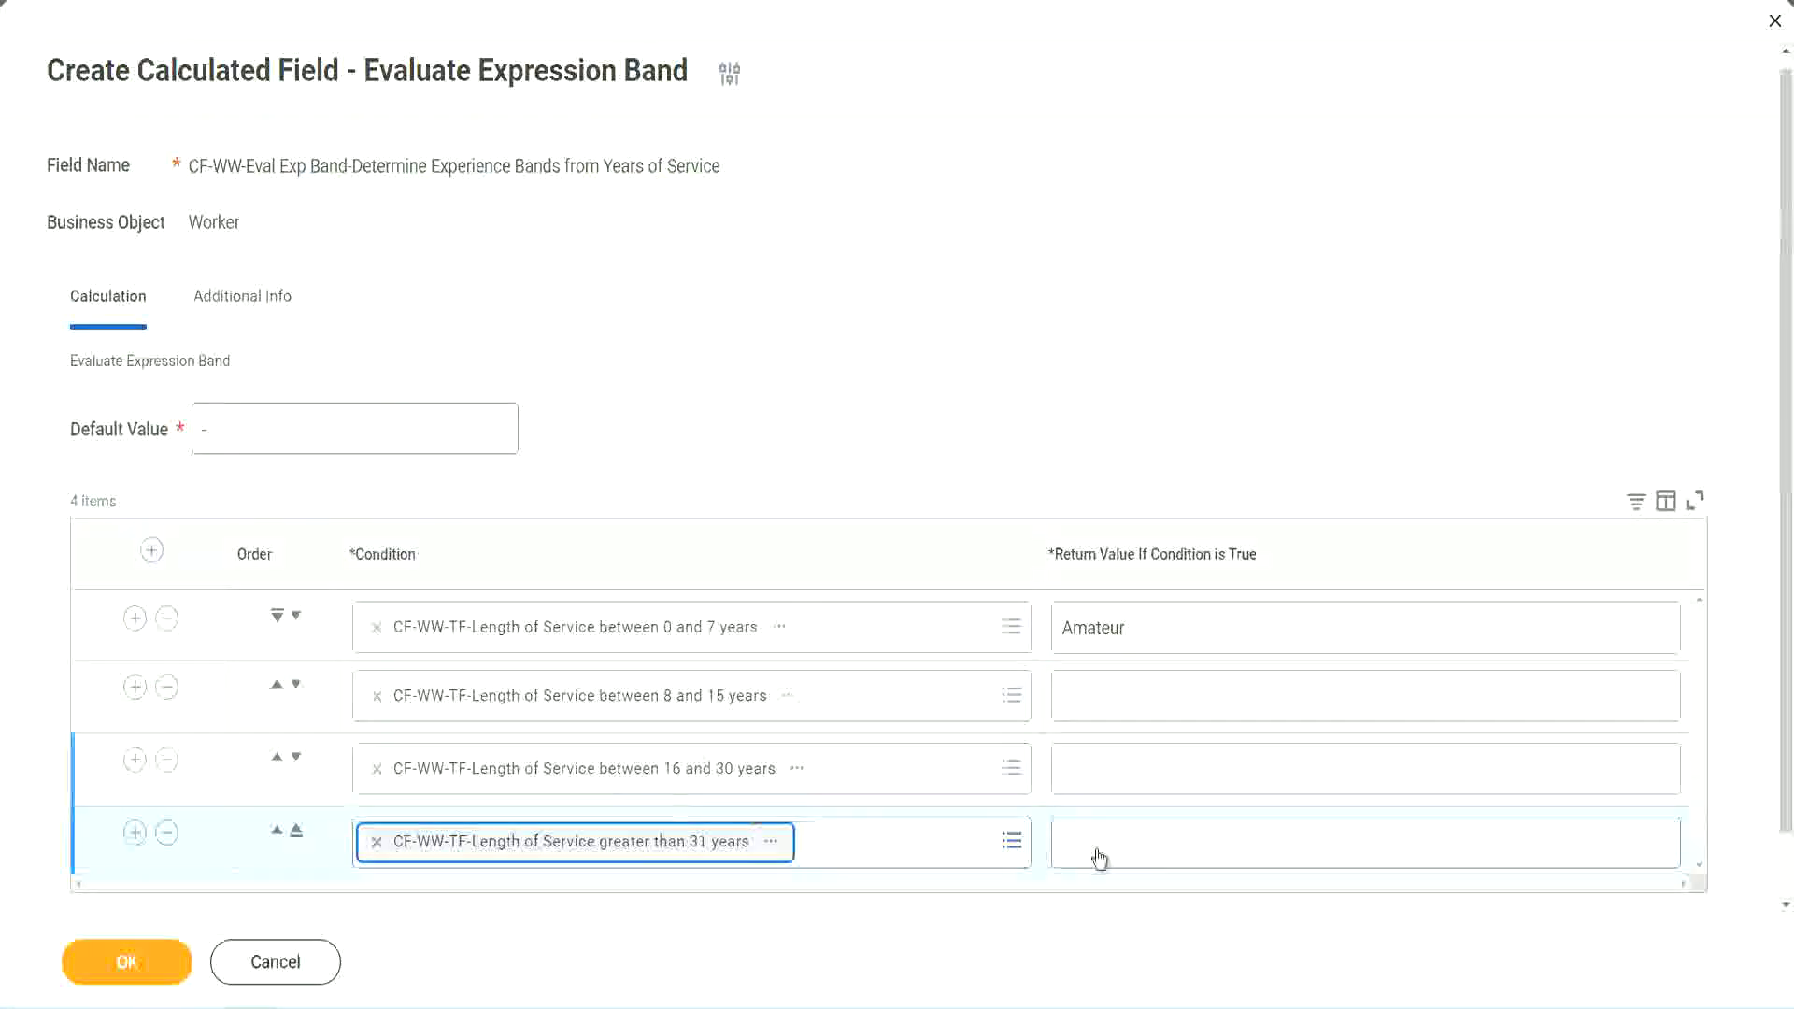
Enter the return values Legend for the greater than 31 years condition and Senior for the 16 and 30 years condition
left_click(1174, 841)
type("Le")
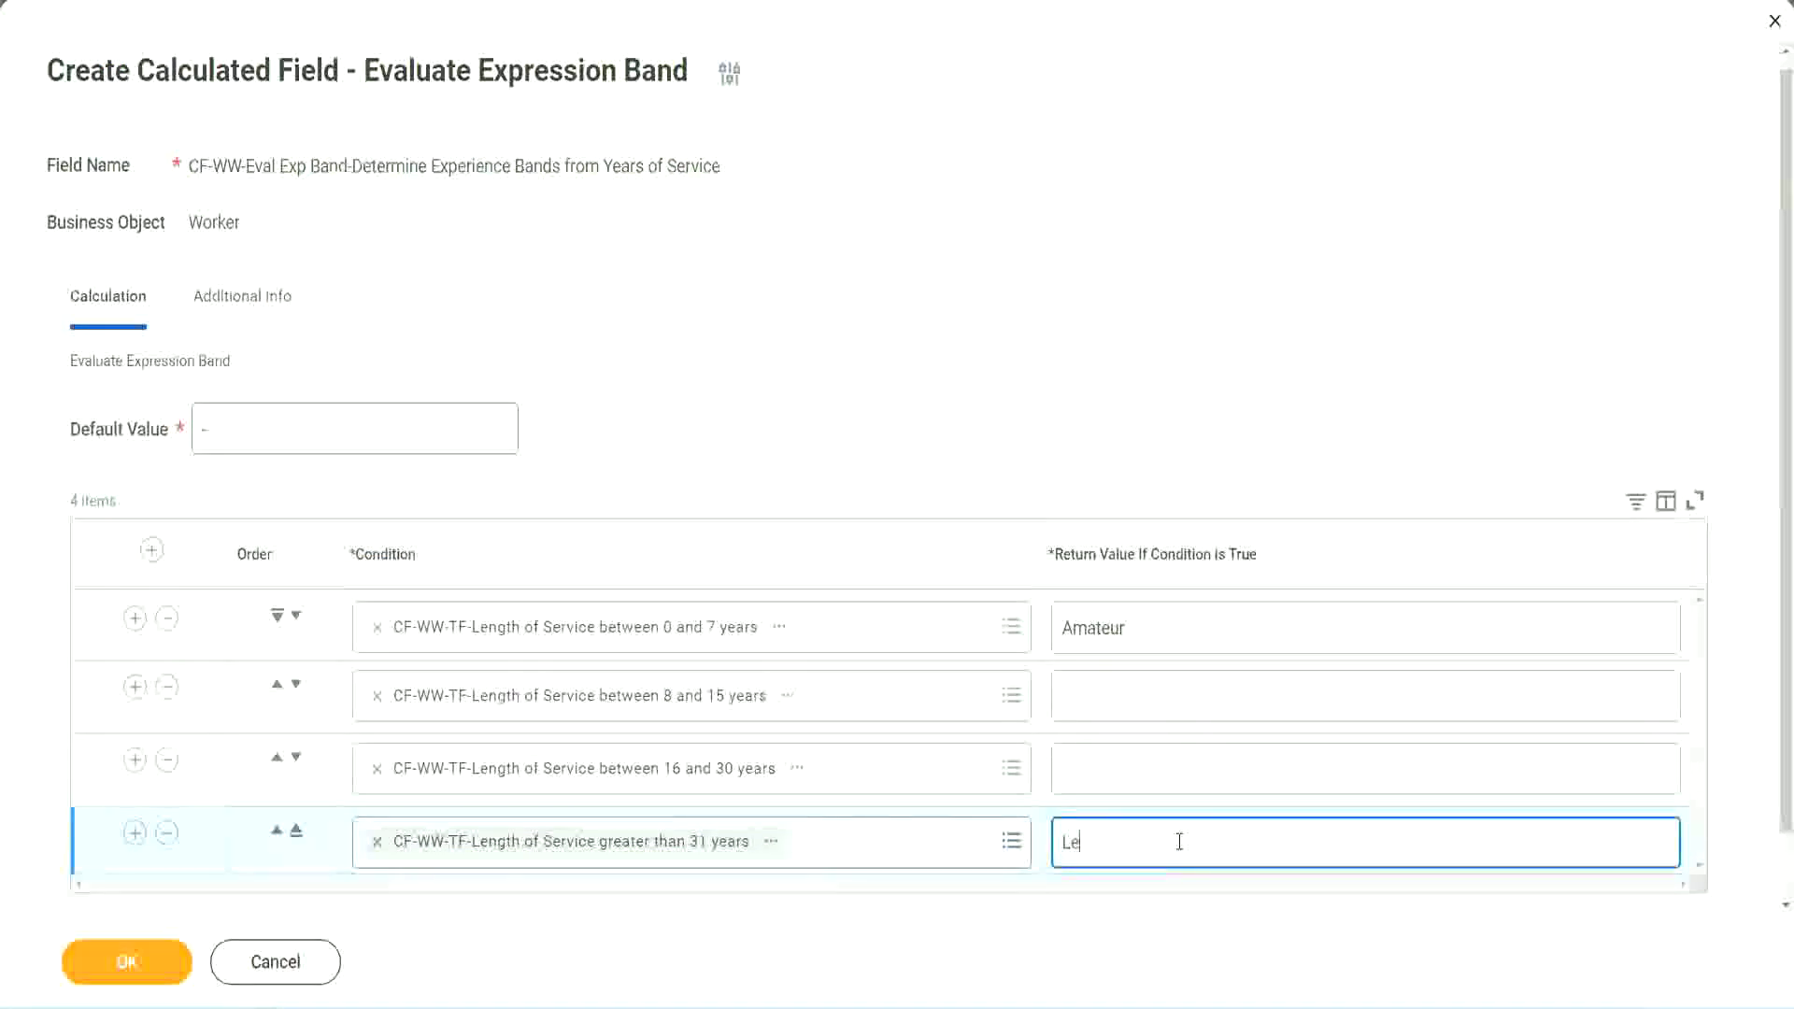
type("gend")
left_click(1103, 766)
type("Senior")
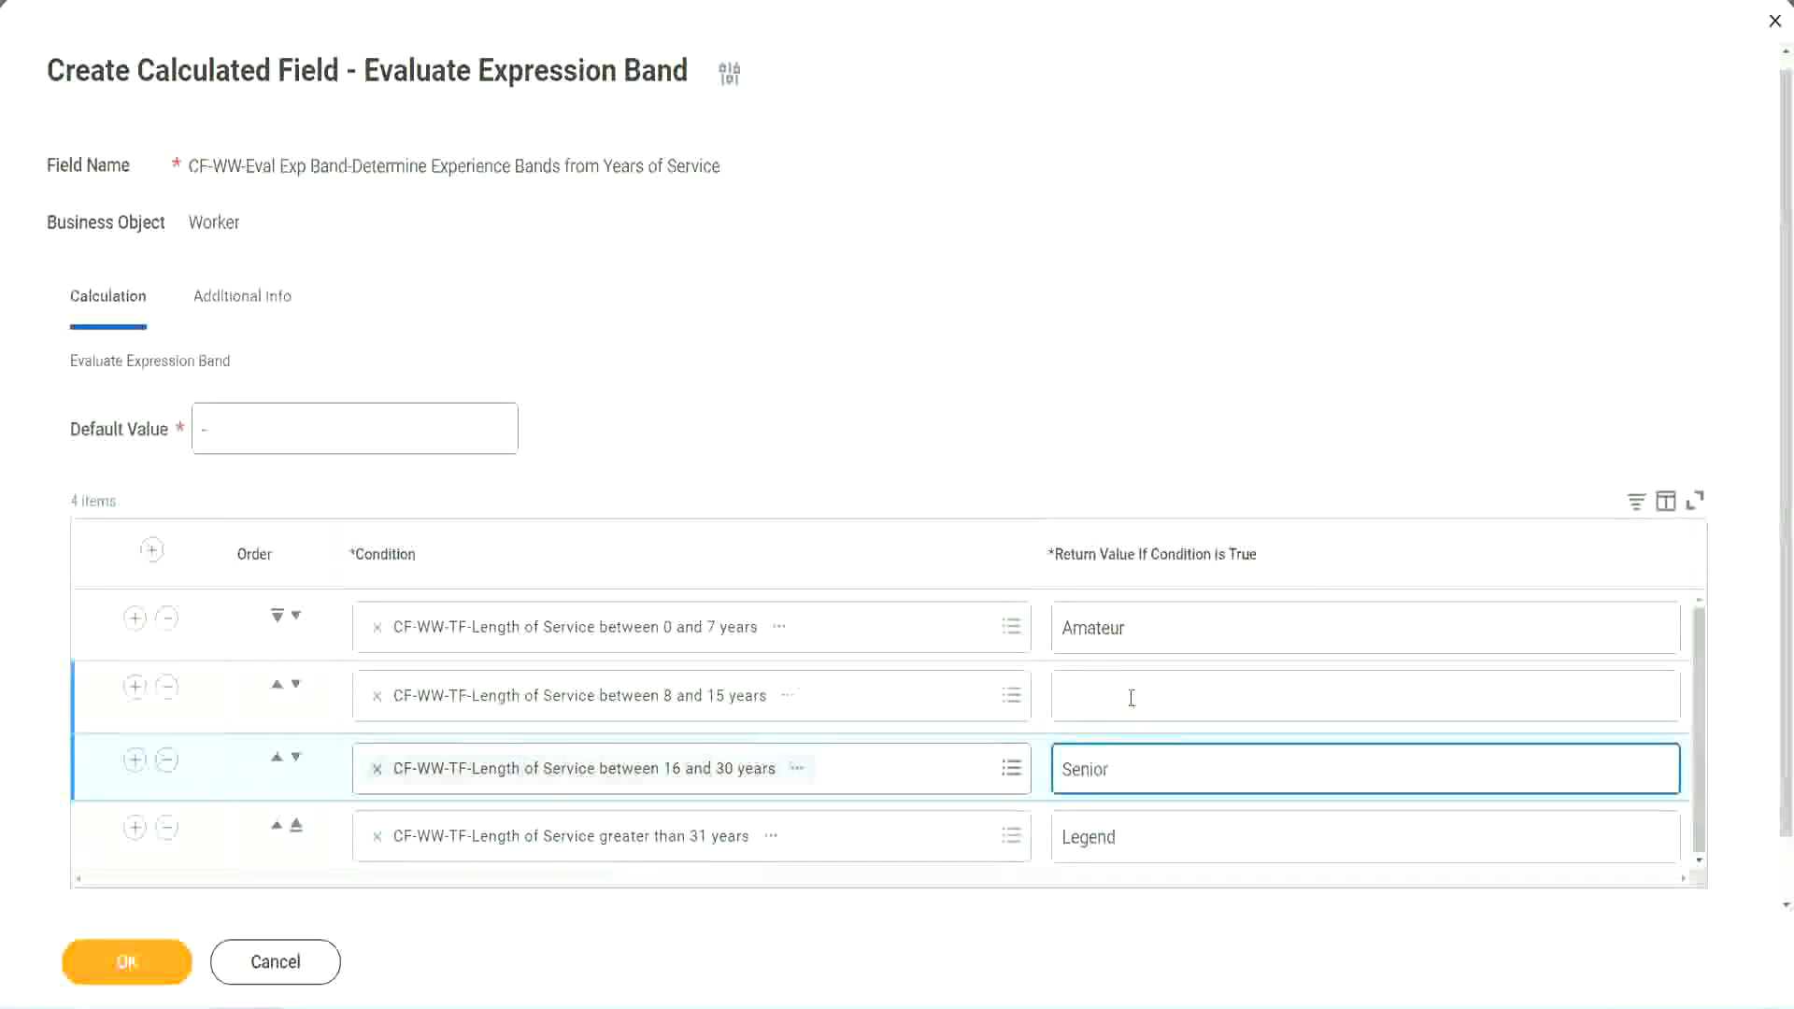
Enter the return value Experienced for the between 8 and 15 years condition and save the calculated field
left_click(1131, 698)
type("Ex")
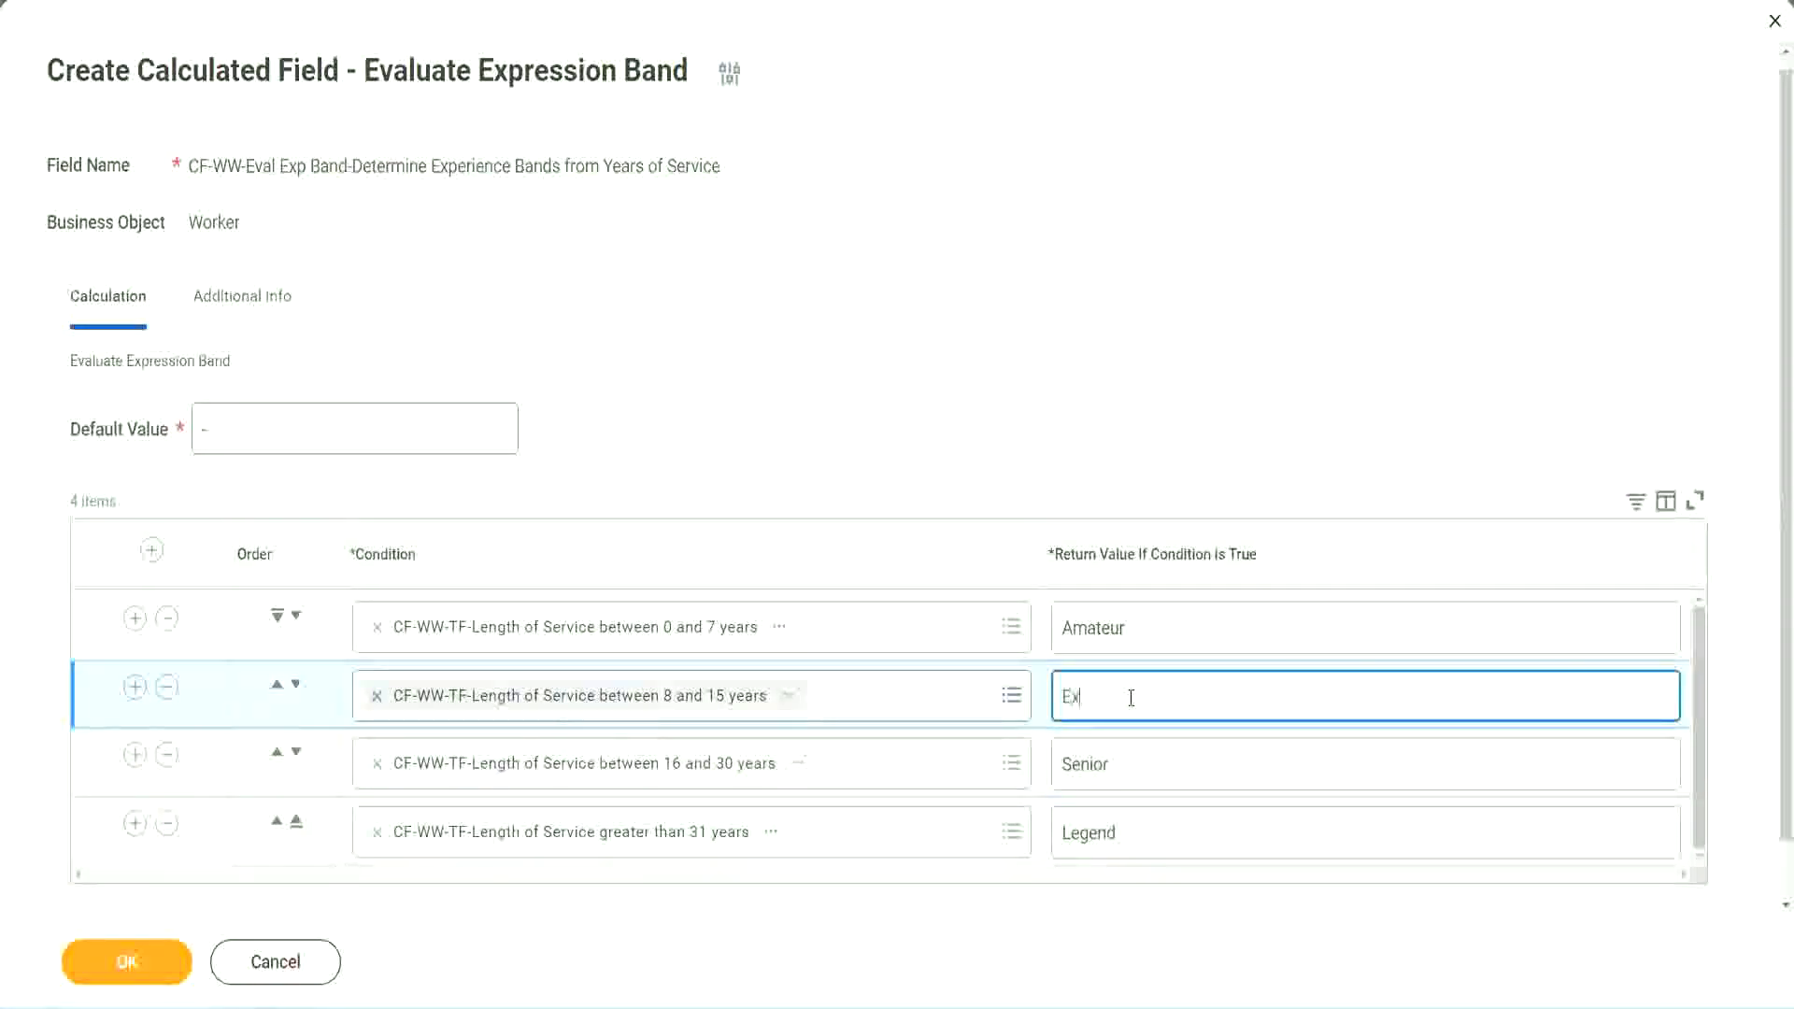
type("perienced")
left_click(126, 962)
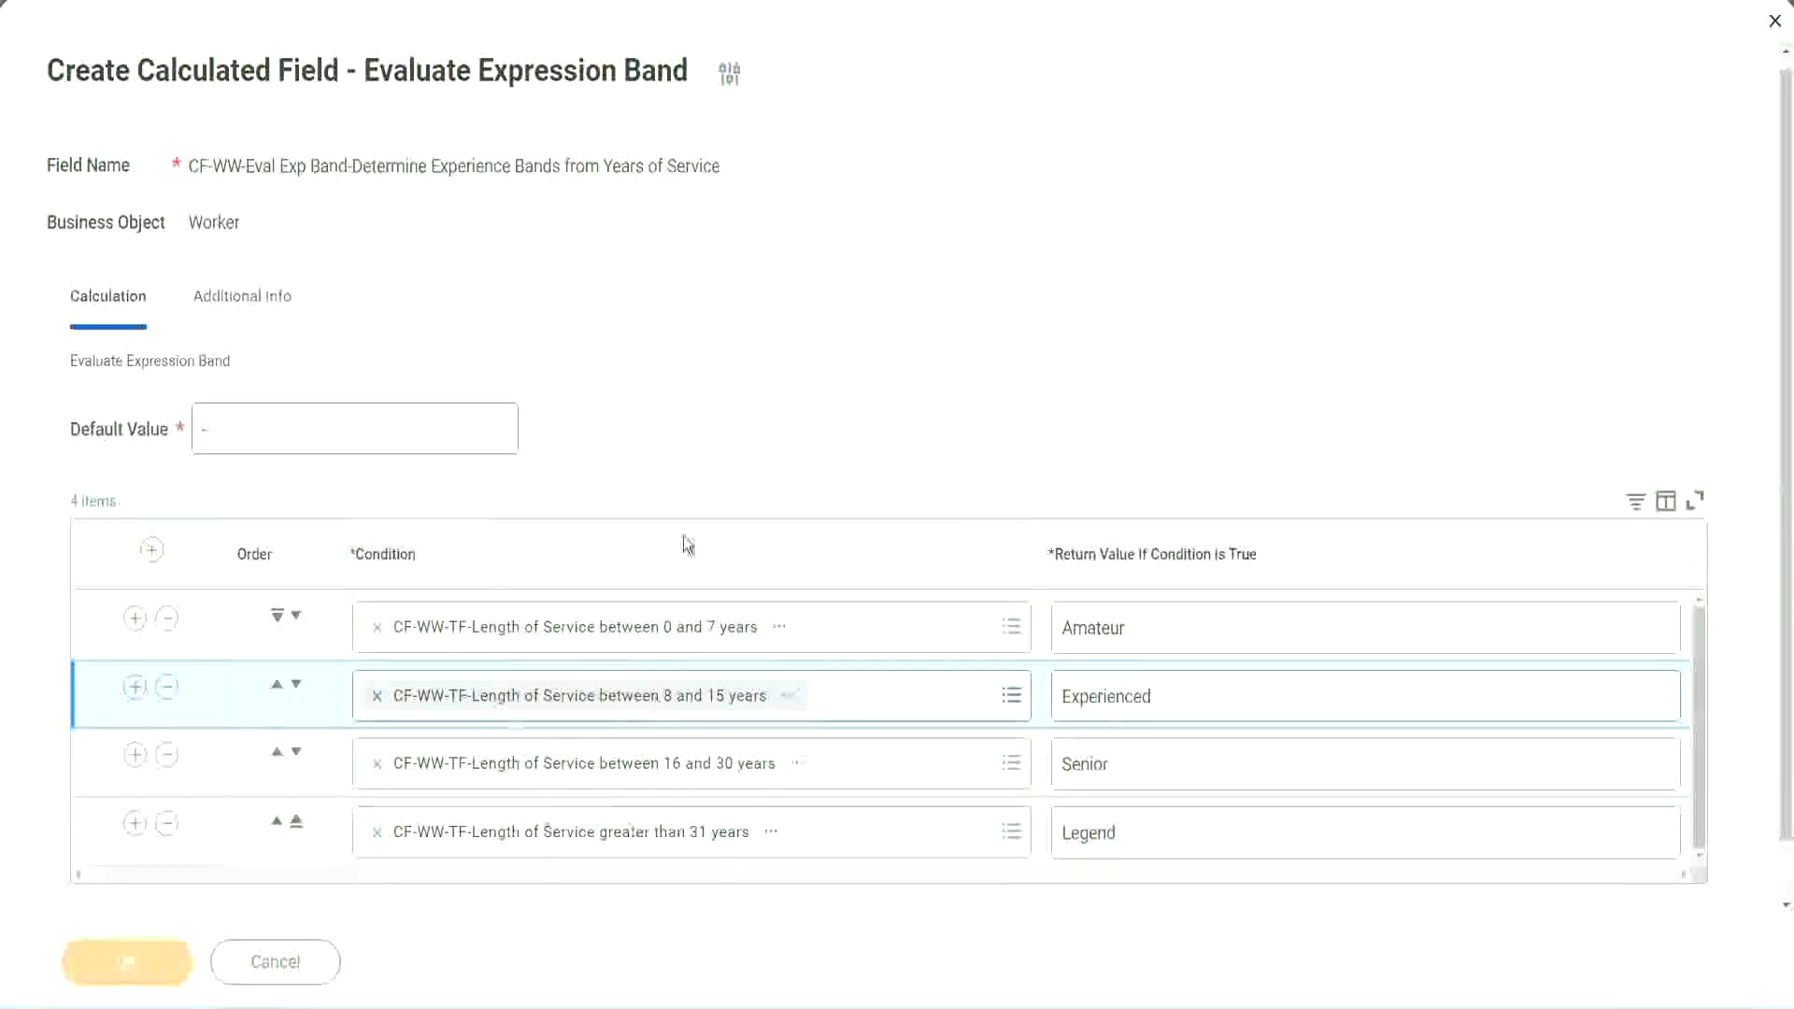
Review the saved calculated field's length-of-service conditions and the return value assigned to each one
scroll(614, 570, "down", 3)
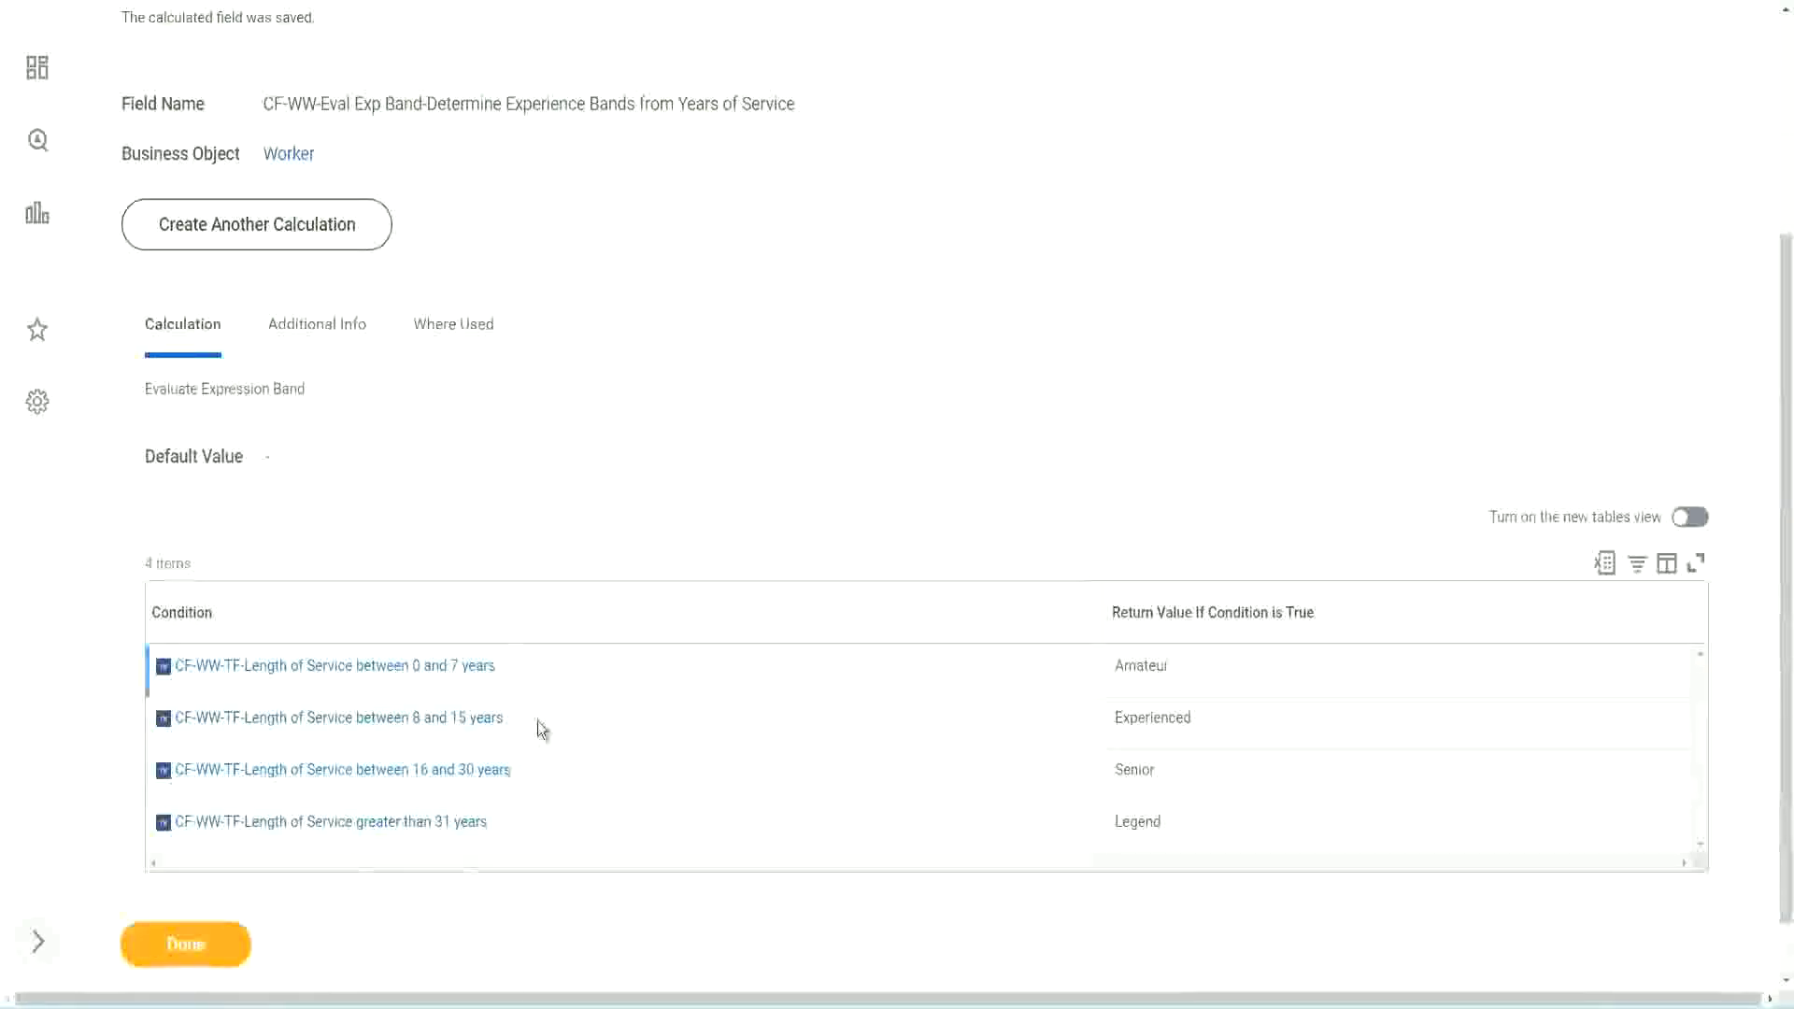
double_click(1142, 665)
double_click(1140, 718)
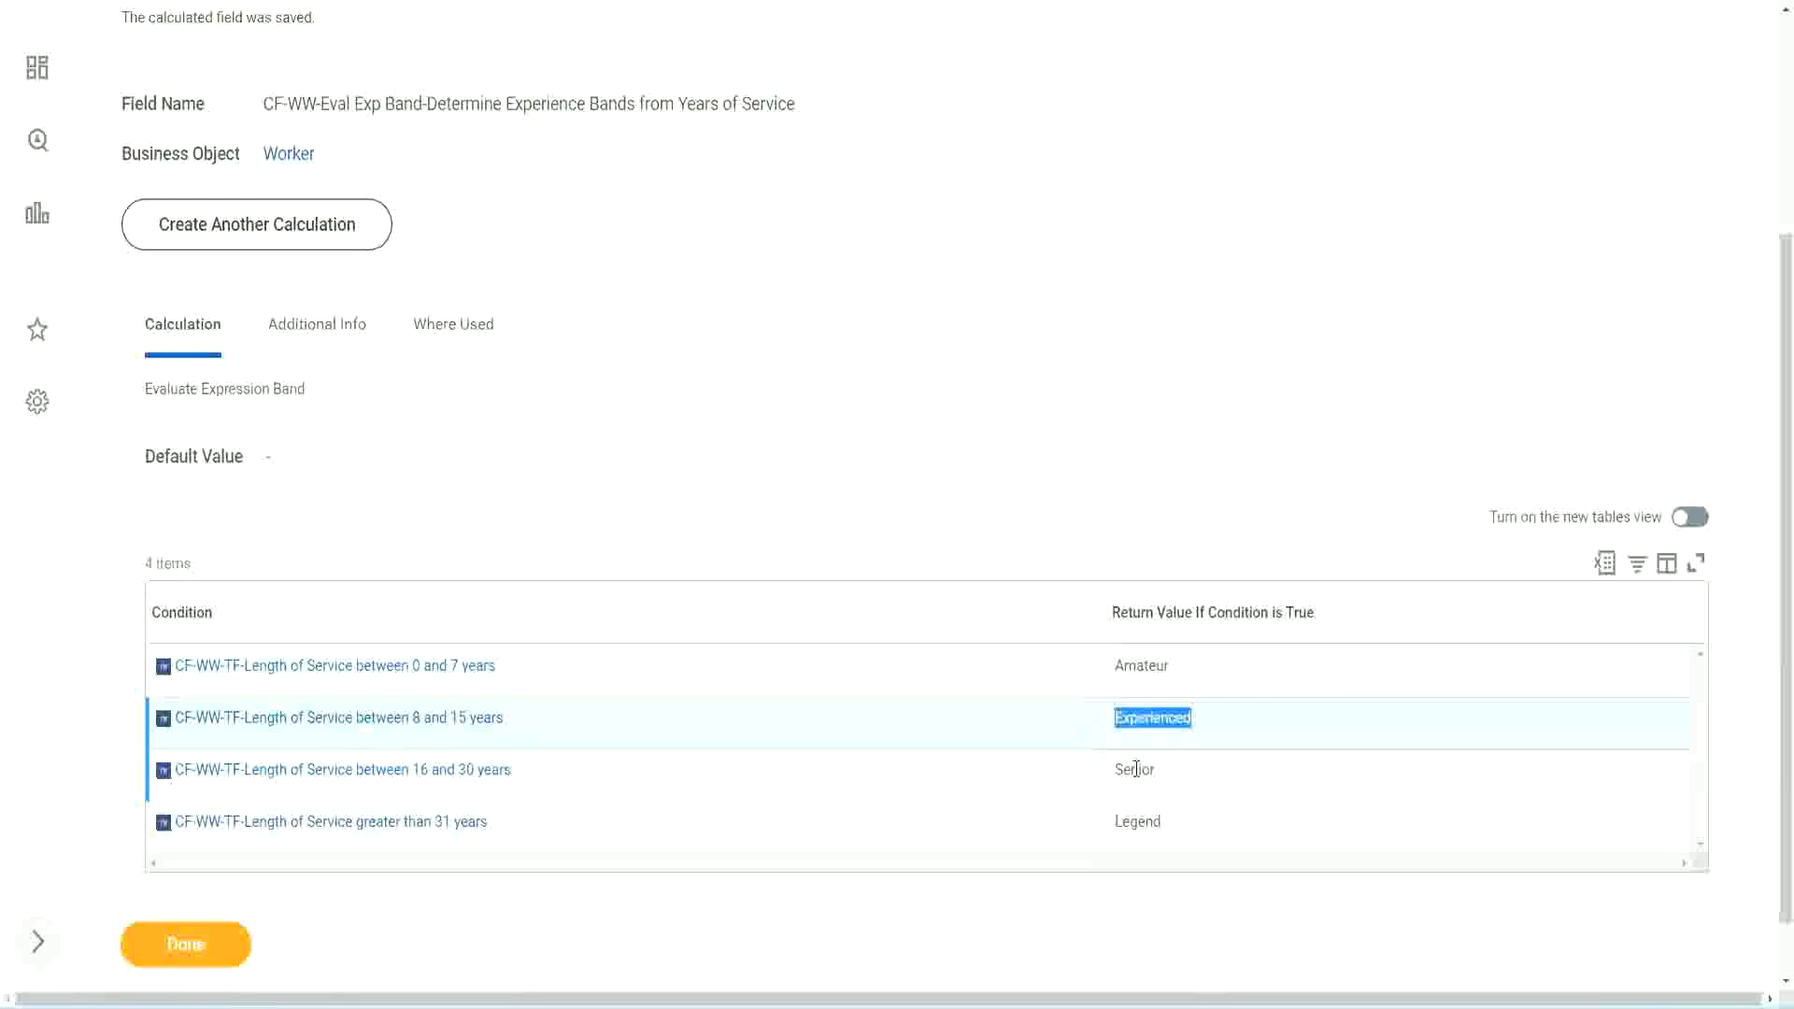
double_click(1134, 769)
left_click(1141, 818)
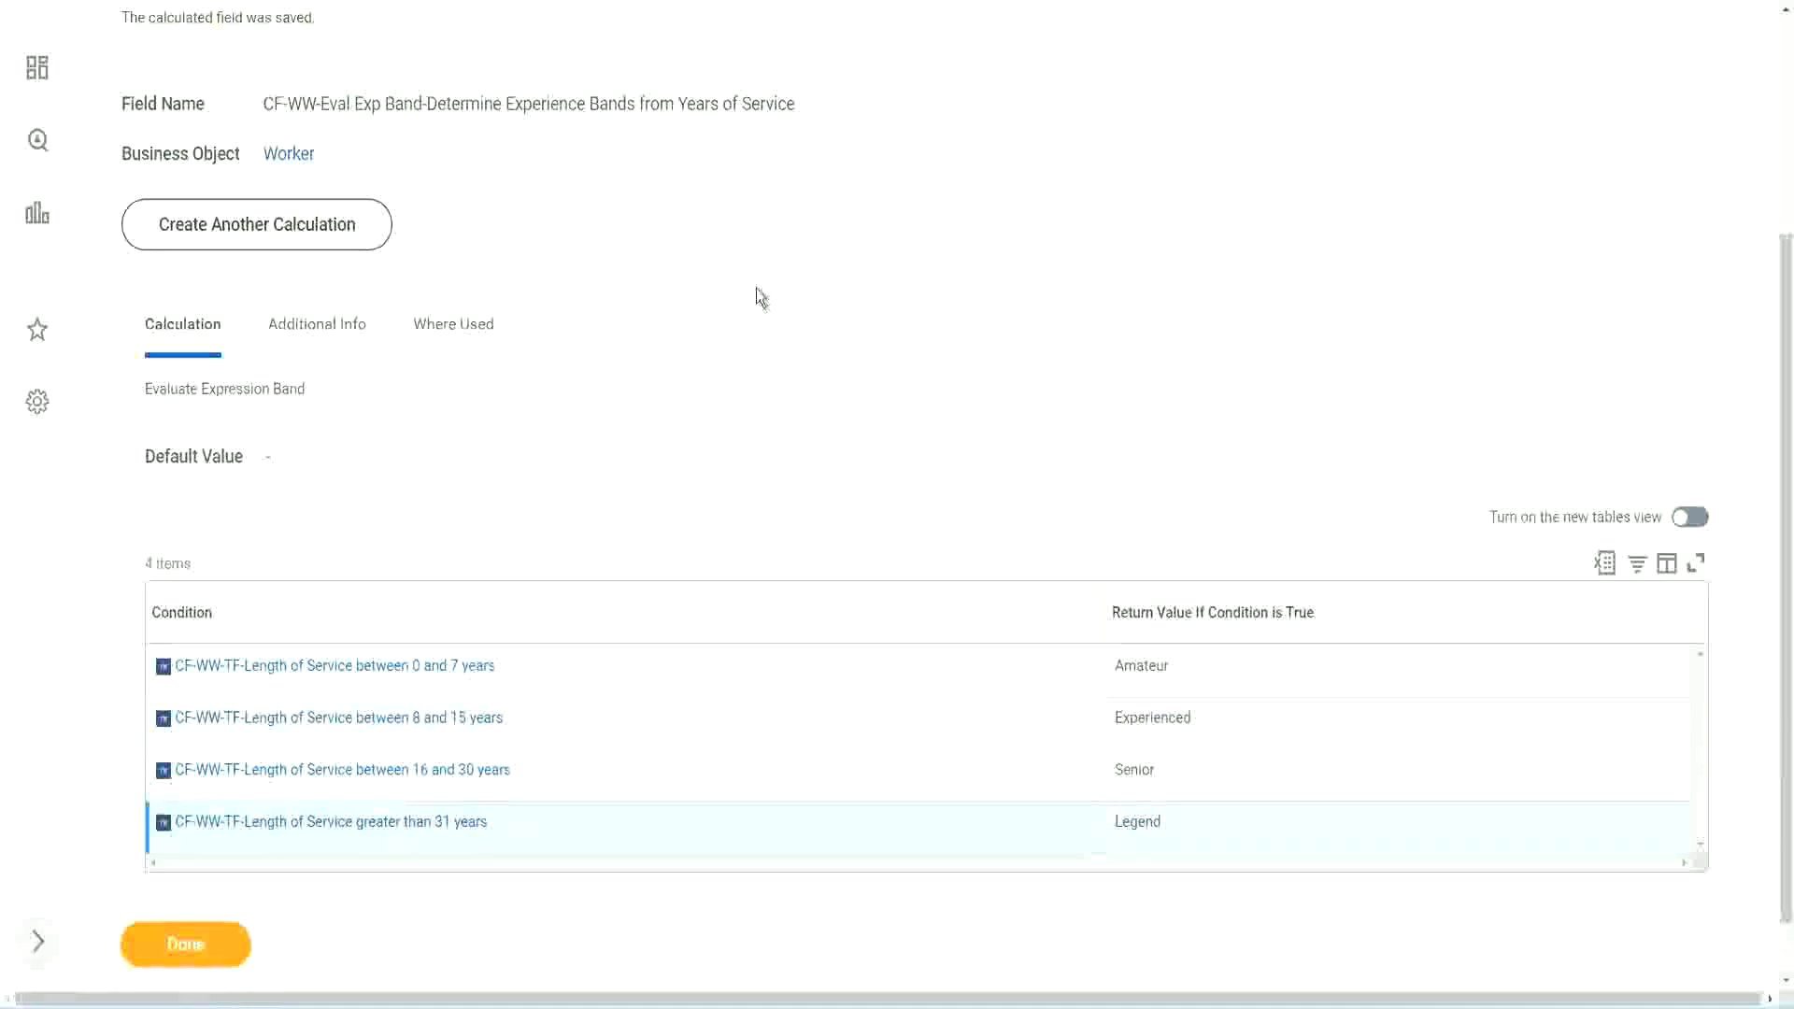
scroll(759, 295, "up", 3)
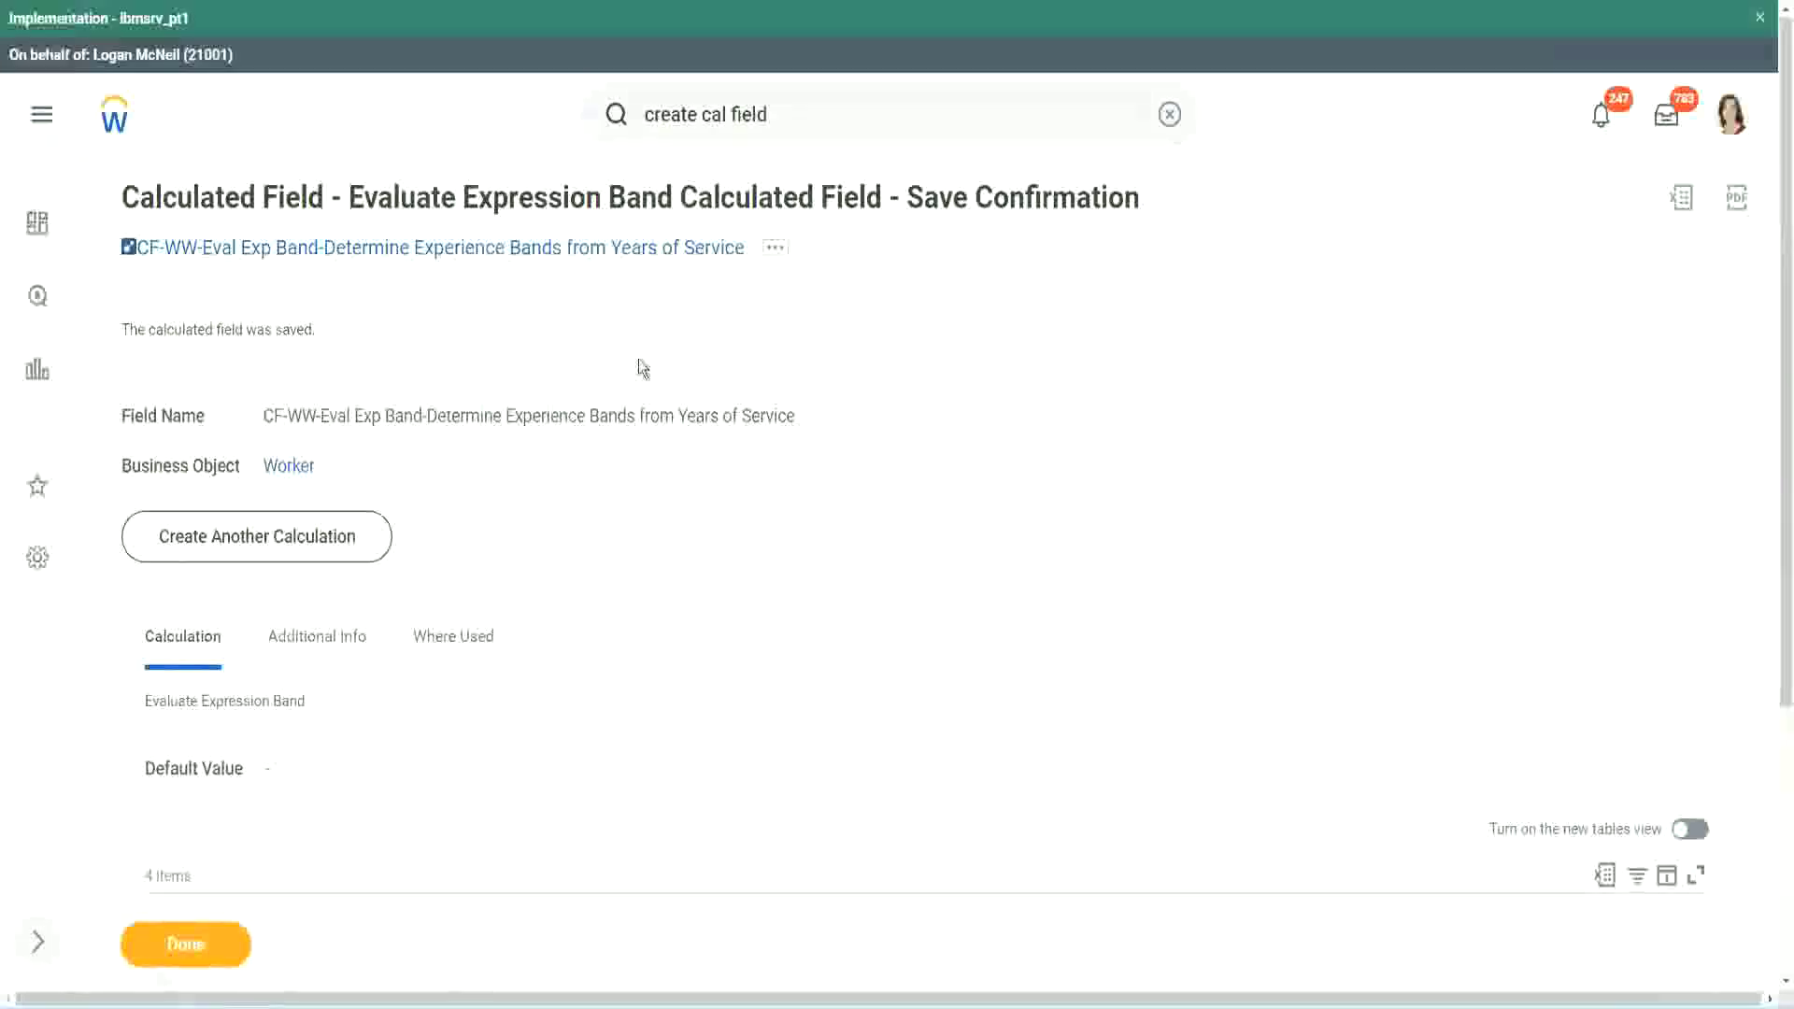
Copy the name of the saved Evaluate Expression Band calculated field from its save confirmation
right_click(589, 297)
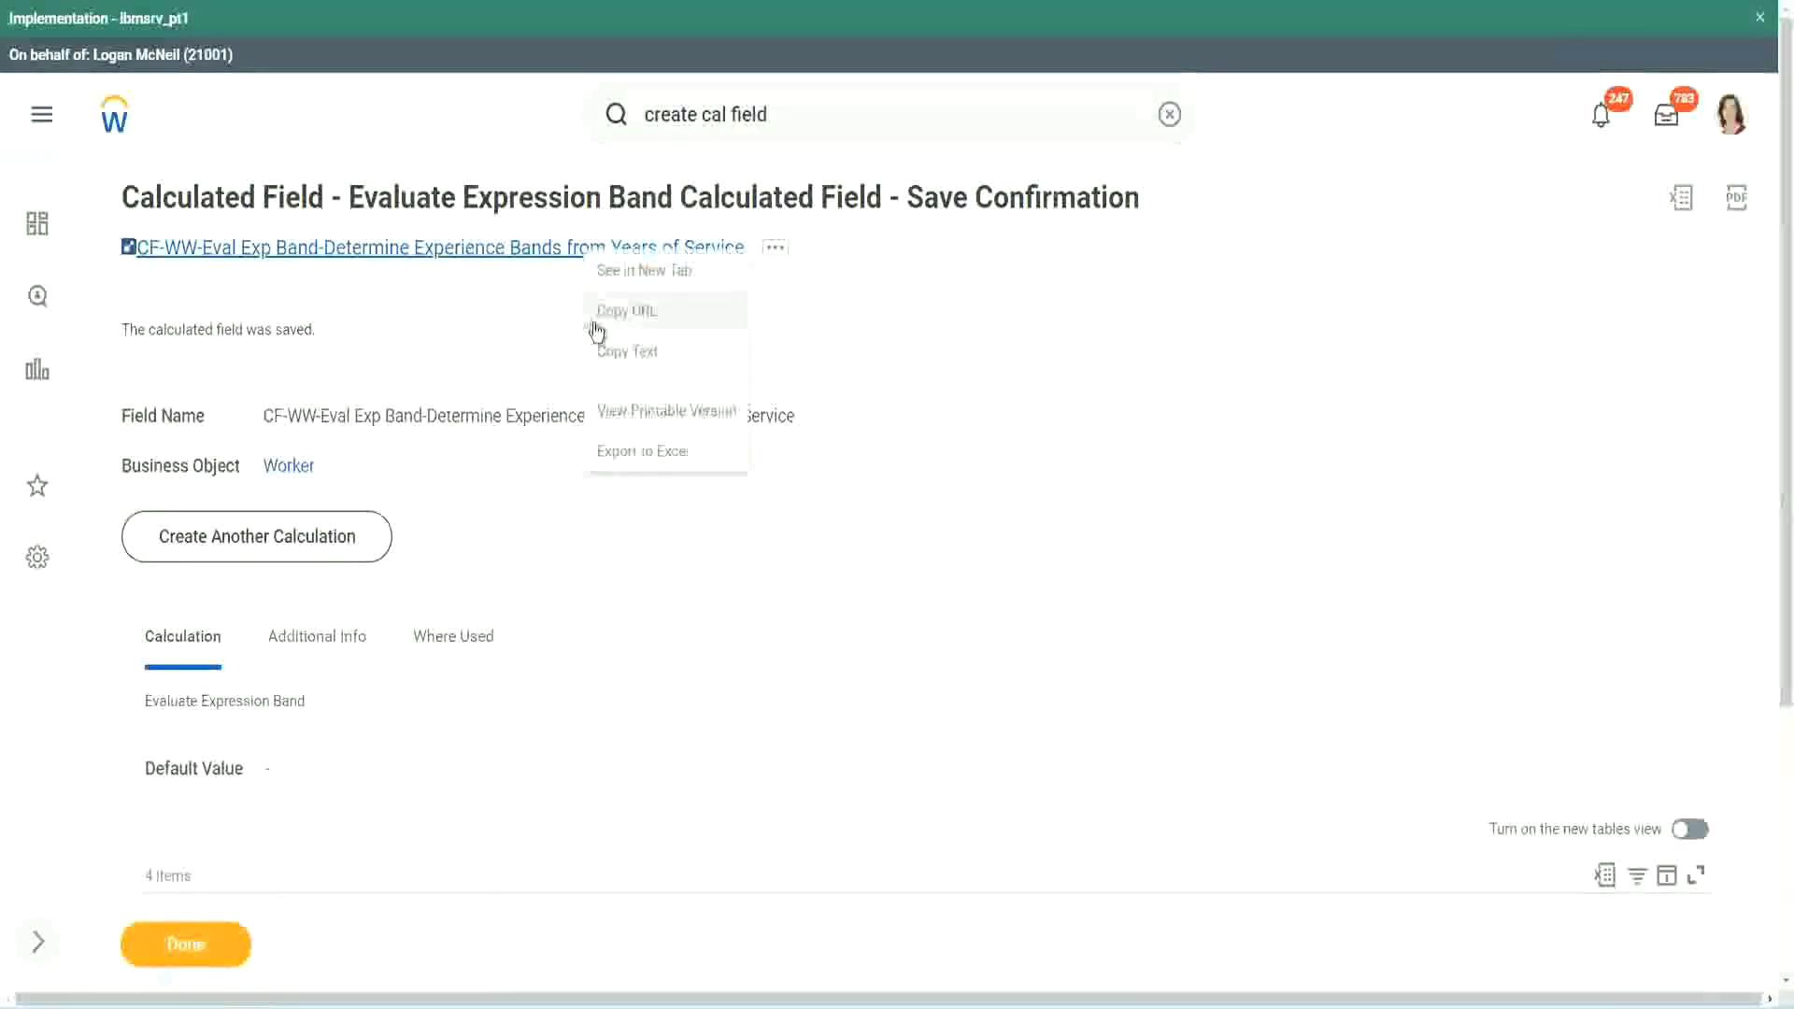
left_click(617, 353)
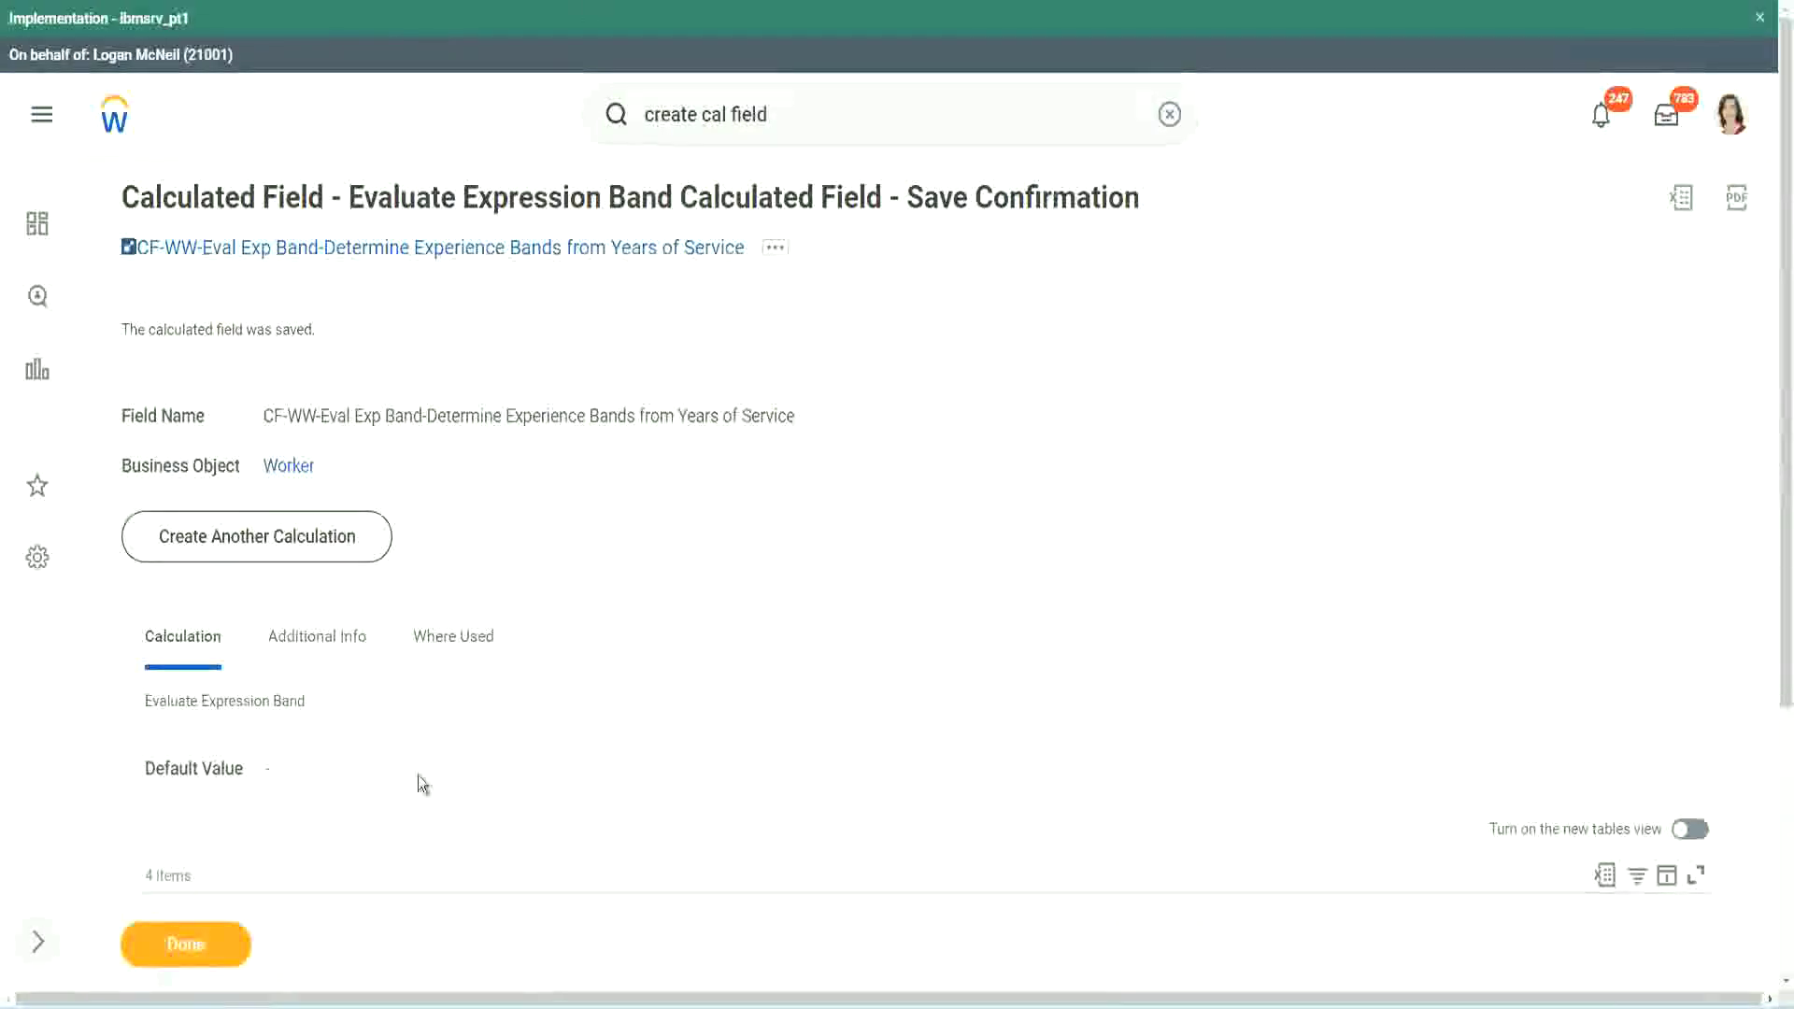
scroll(594, 727, "down", 3)
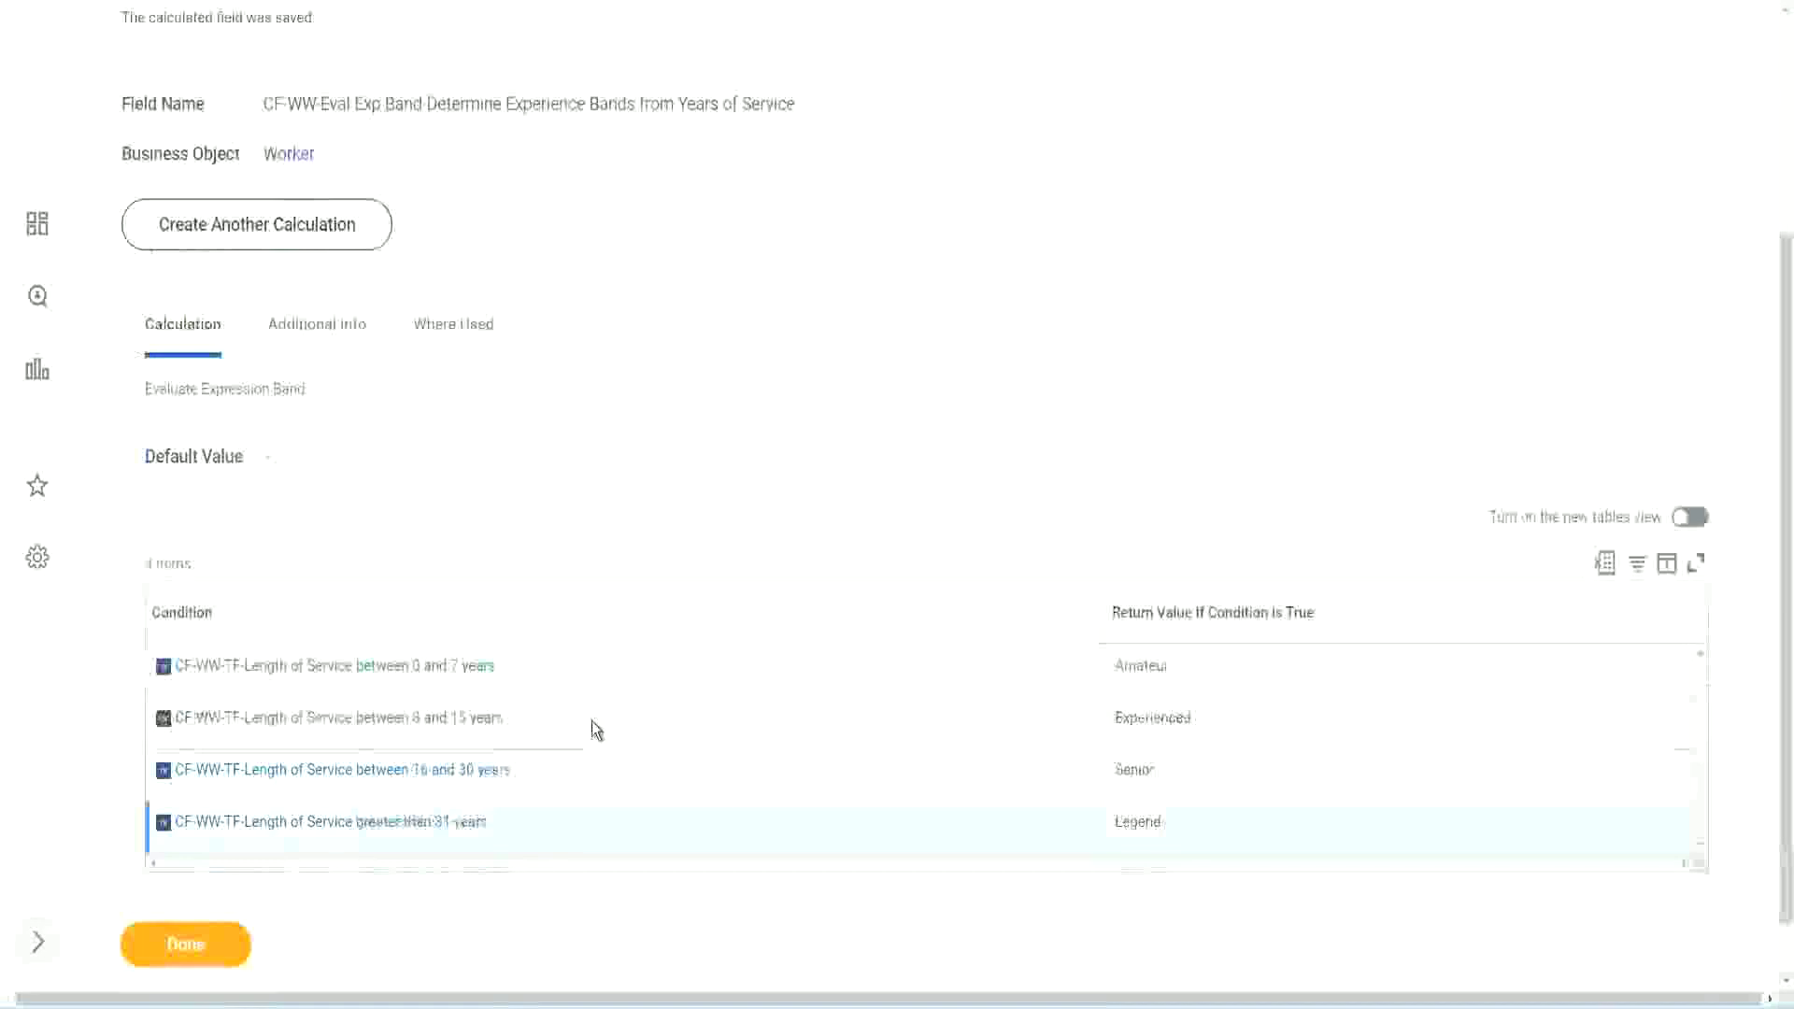
scroll(592, 729, "down", 1)
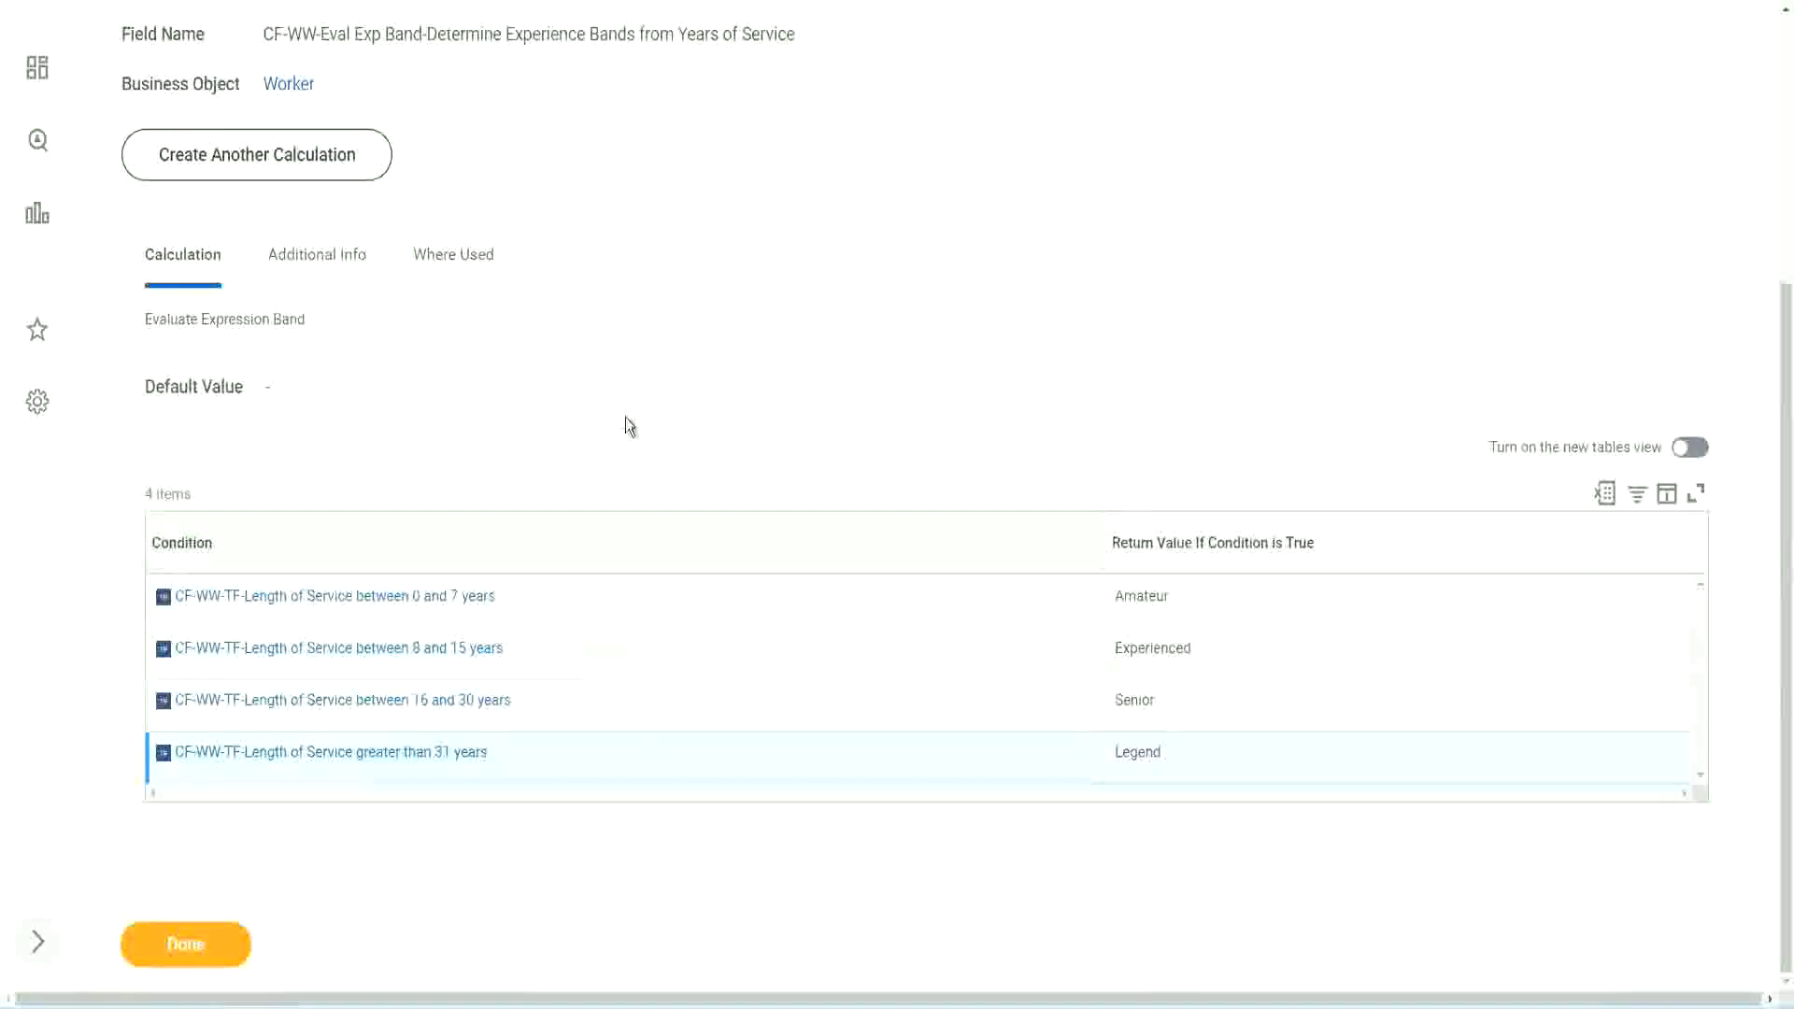
scroll(626, 420, "up", 2)
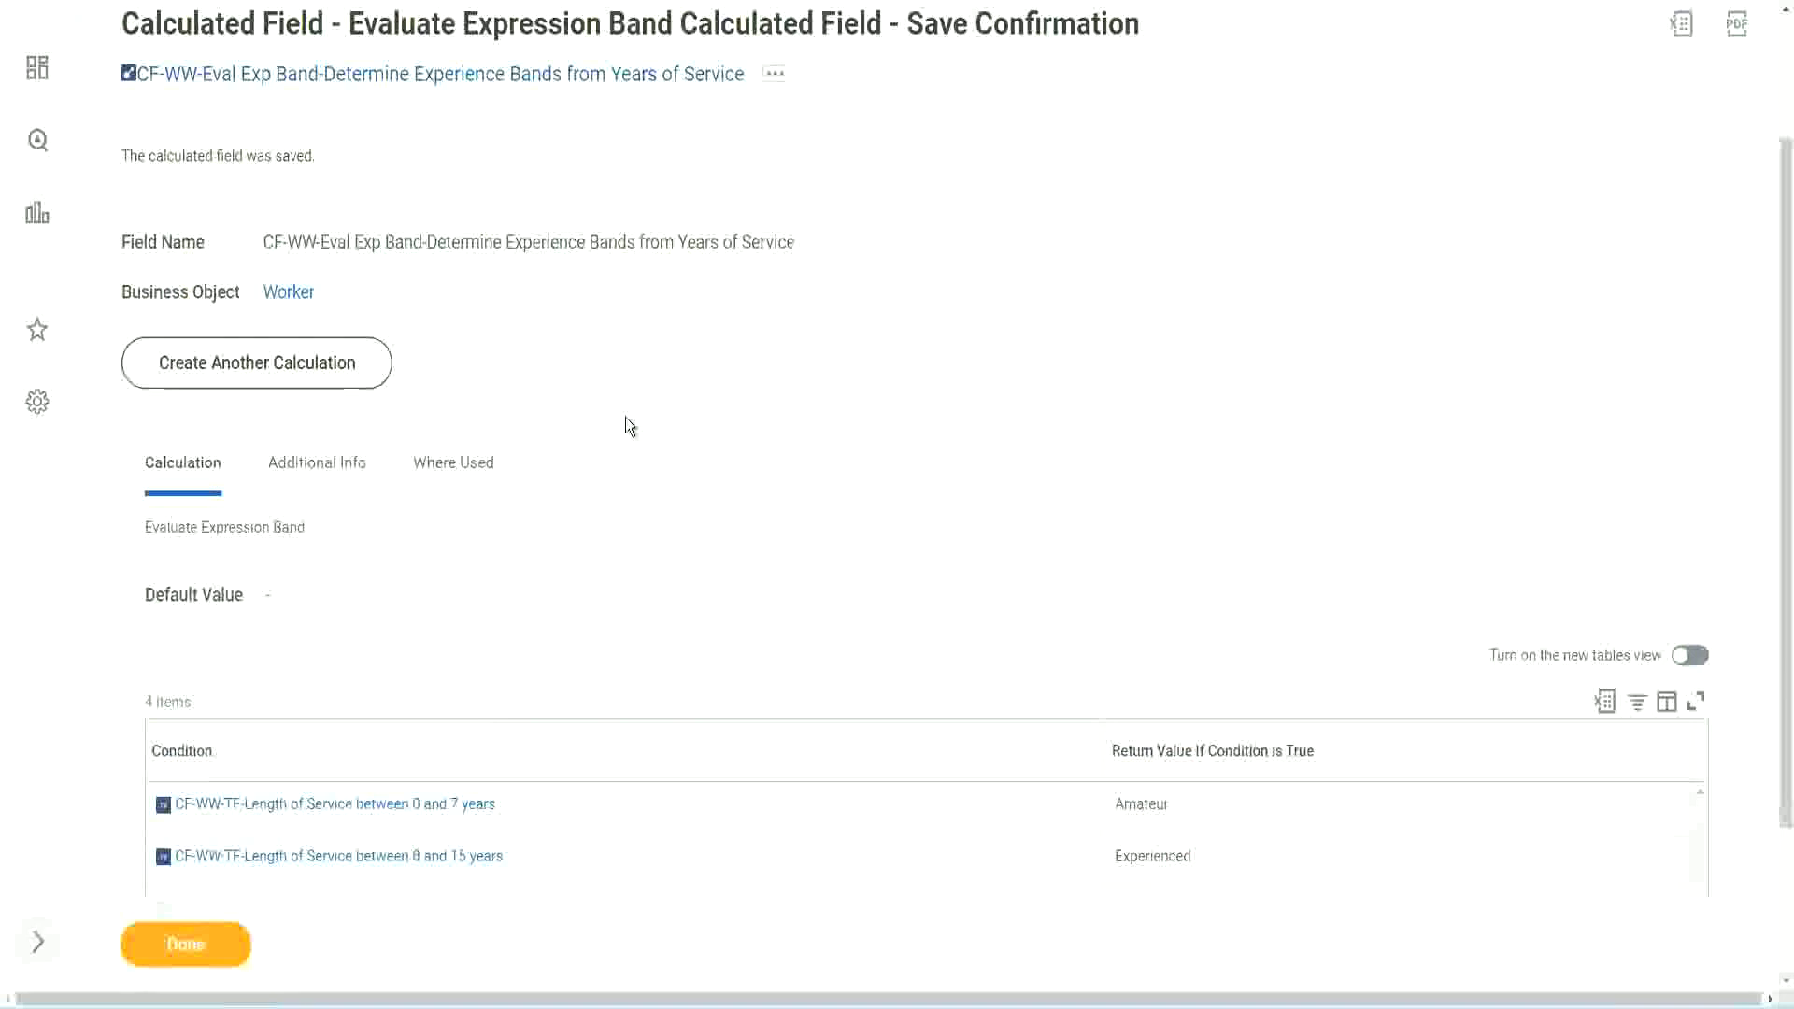
scroll(625, 416, "down", 2)
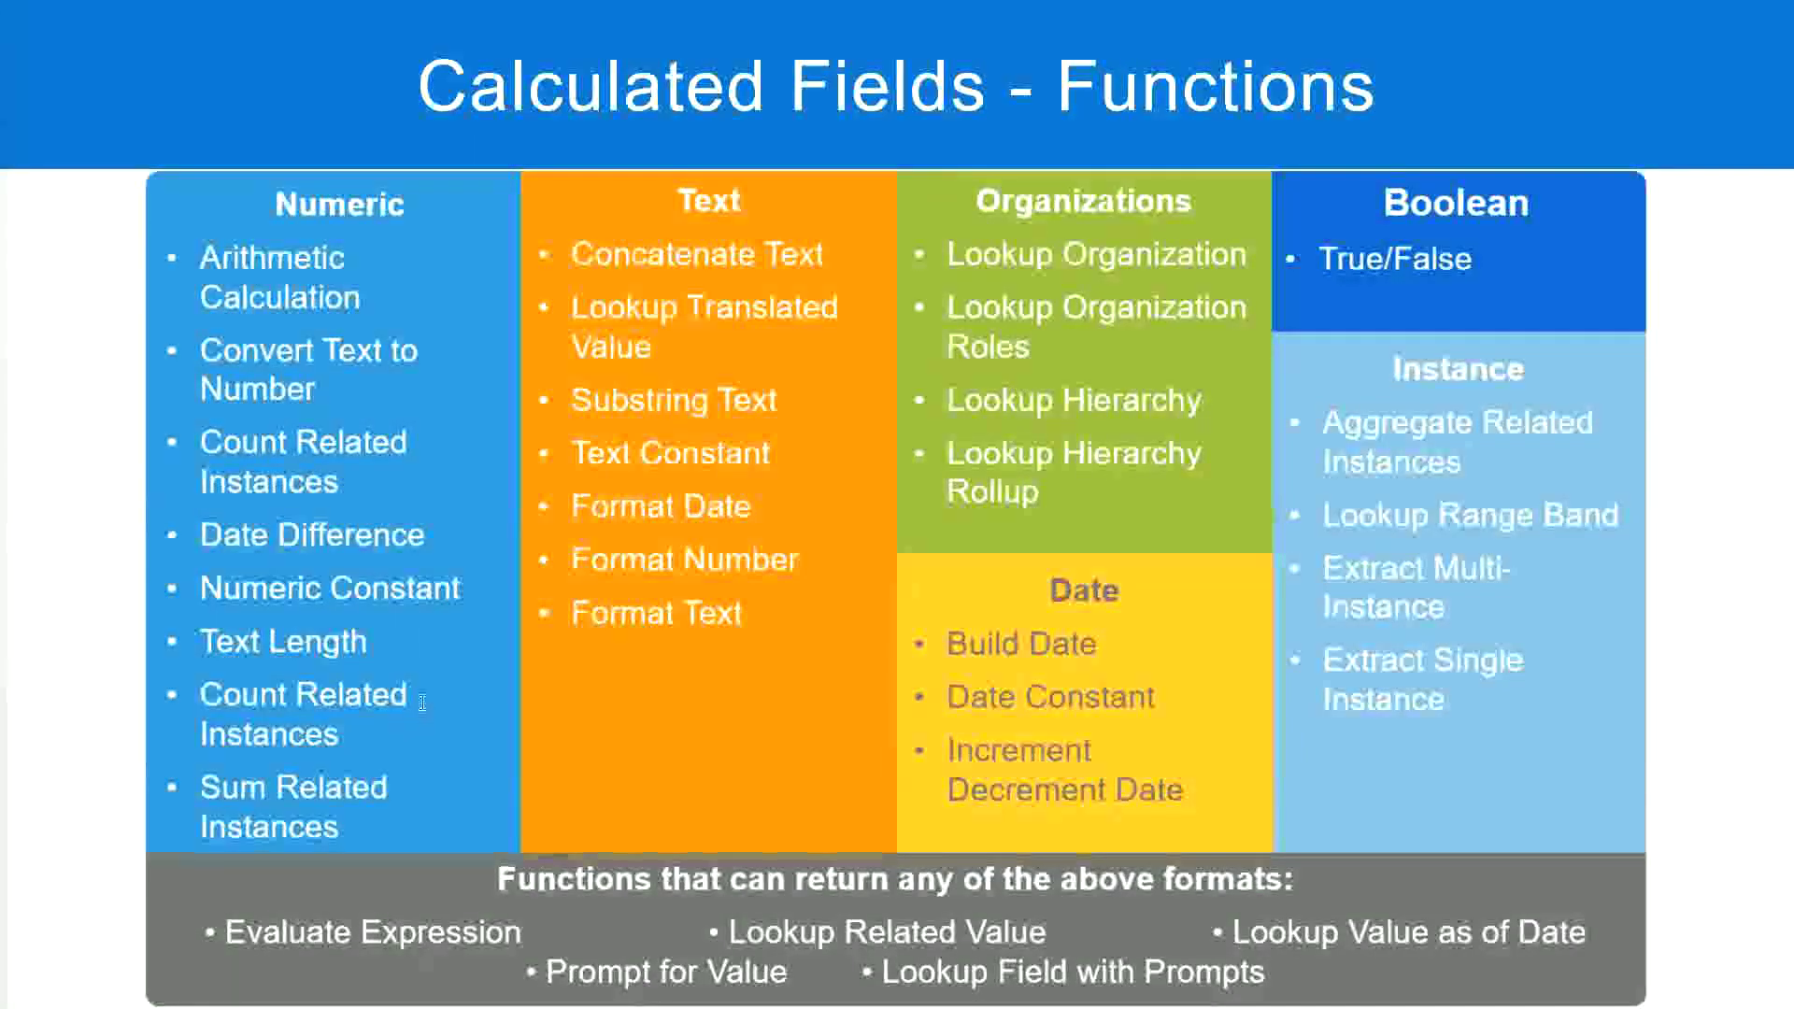
Switch back to Workday and open the WW Employee Details custom report for editing
key("alt+Tab")
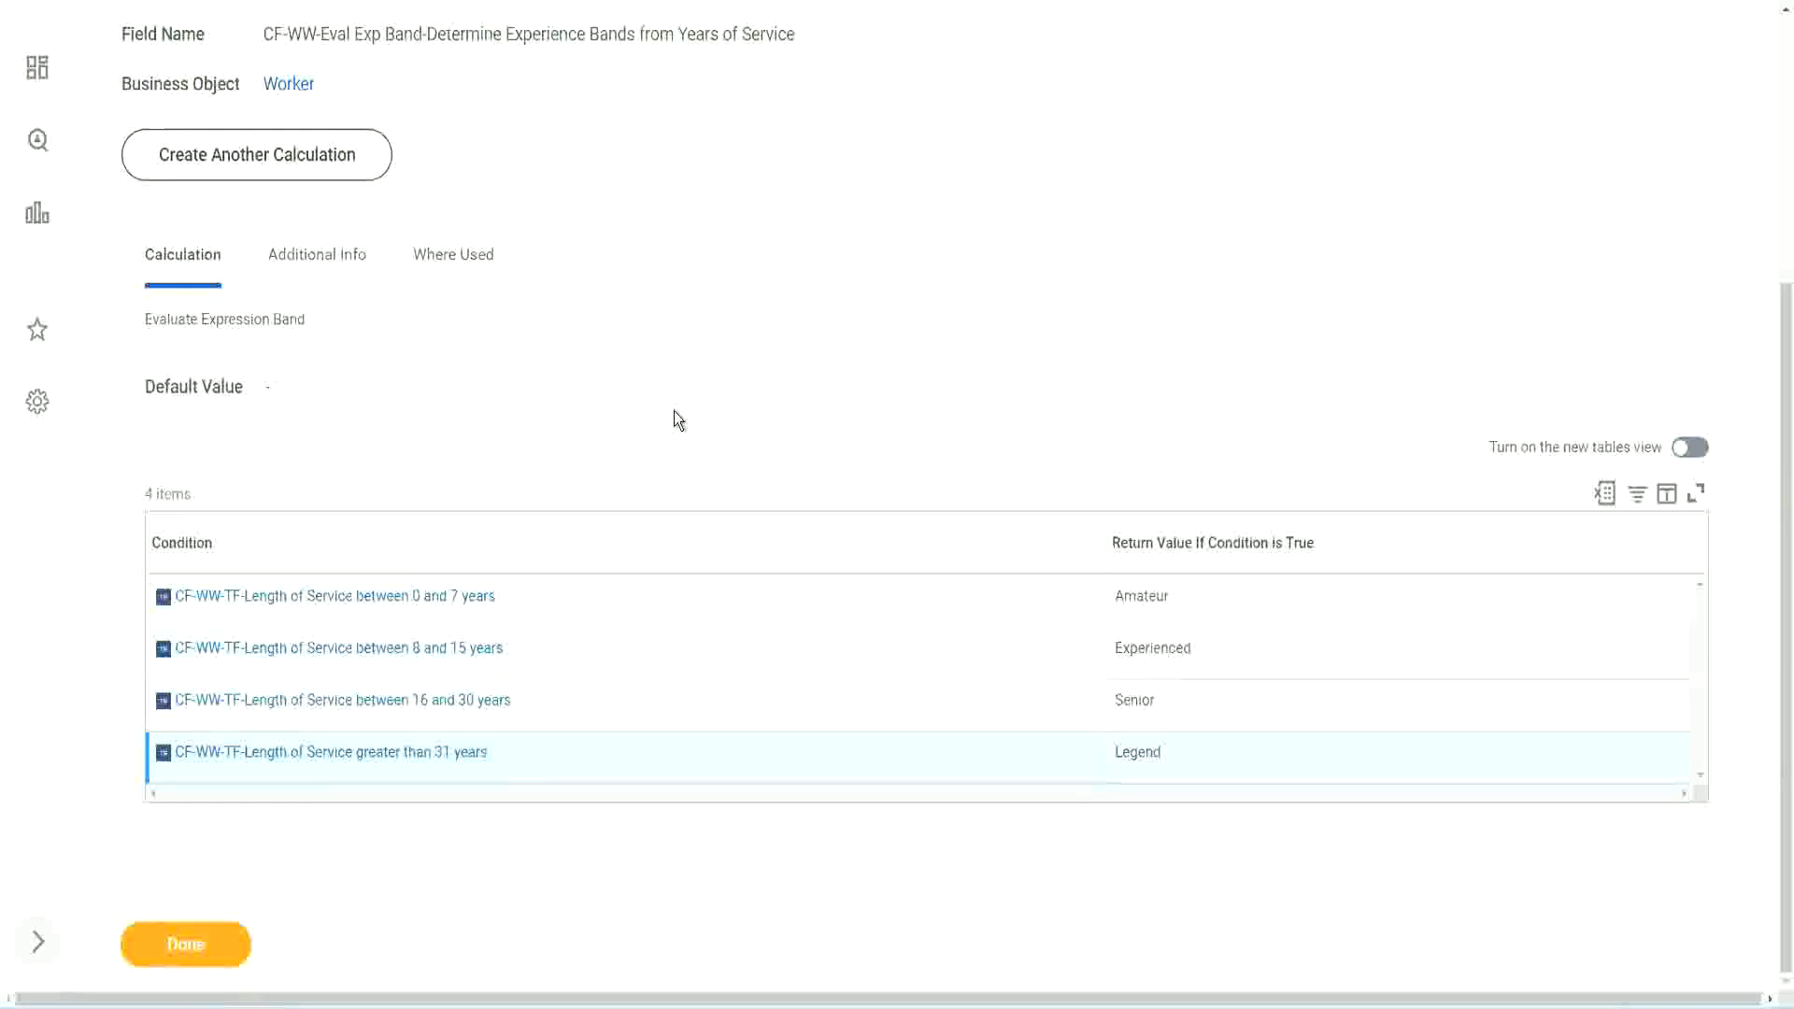
scroll(678, 421, "up", 2)
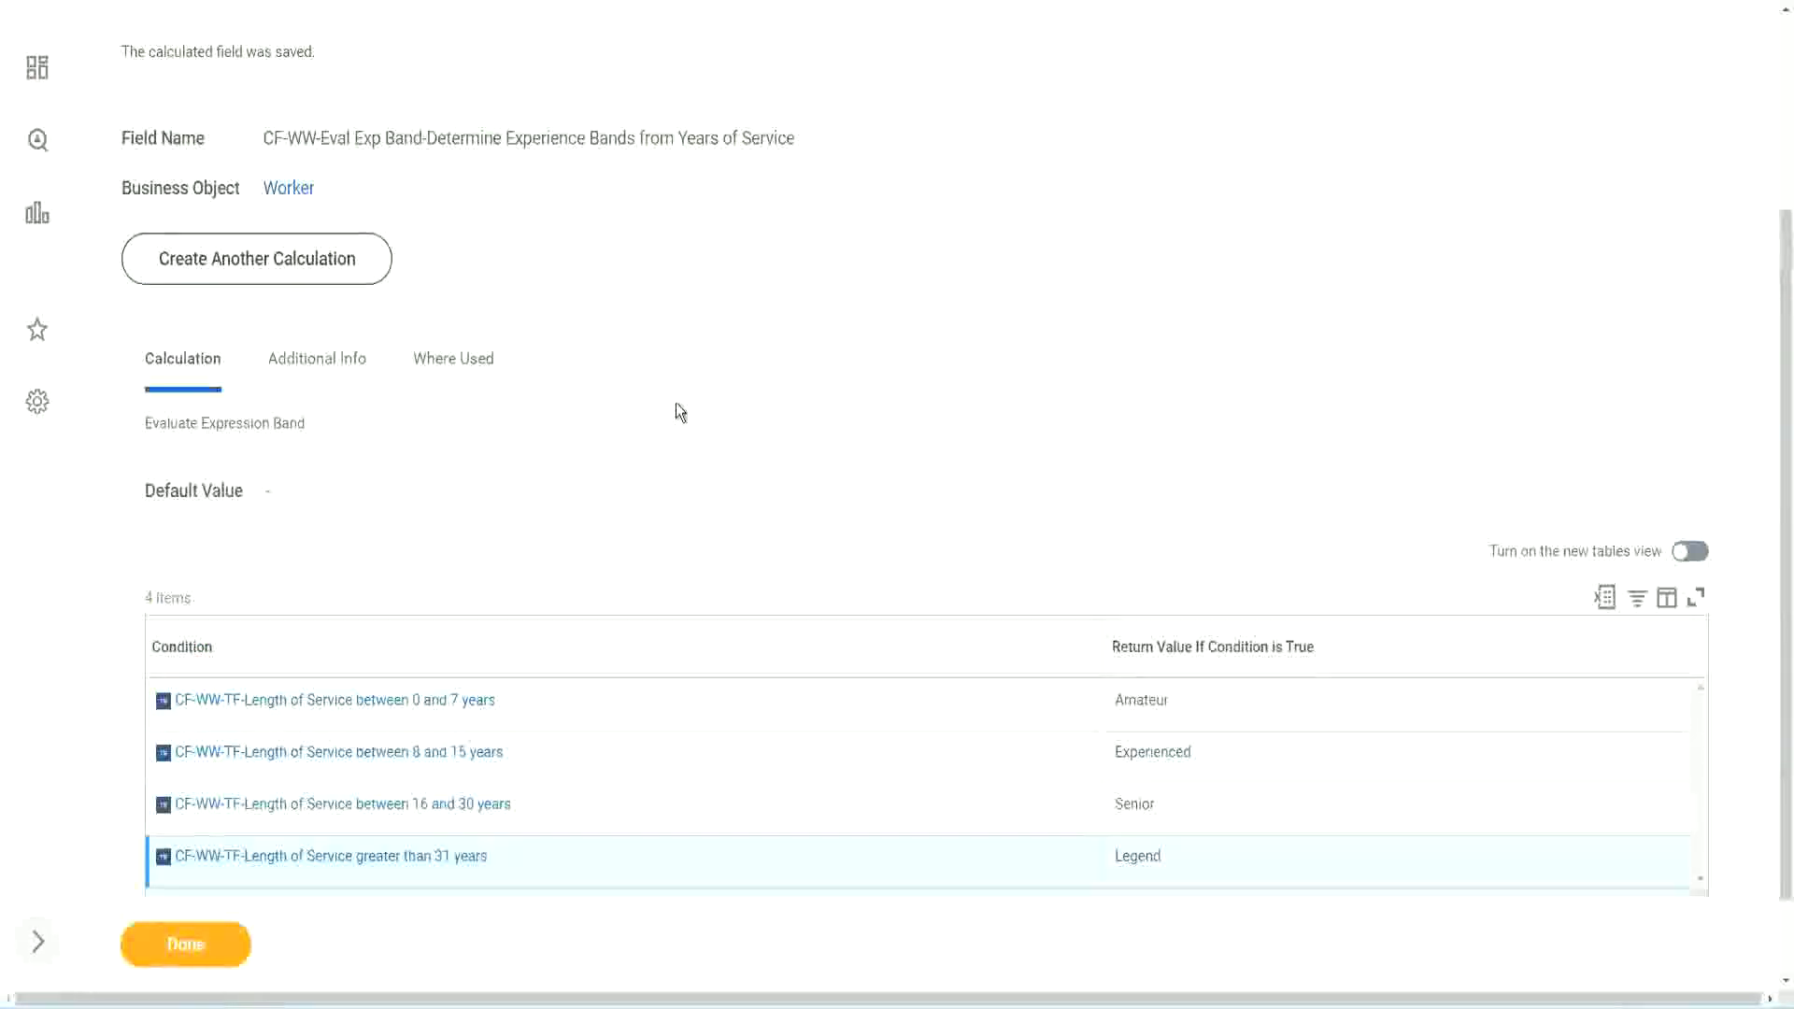
scroll(676, 408, "up", 3)
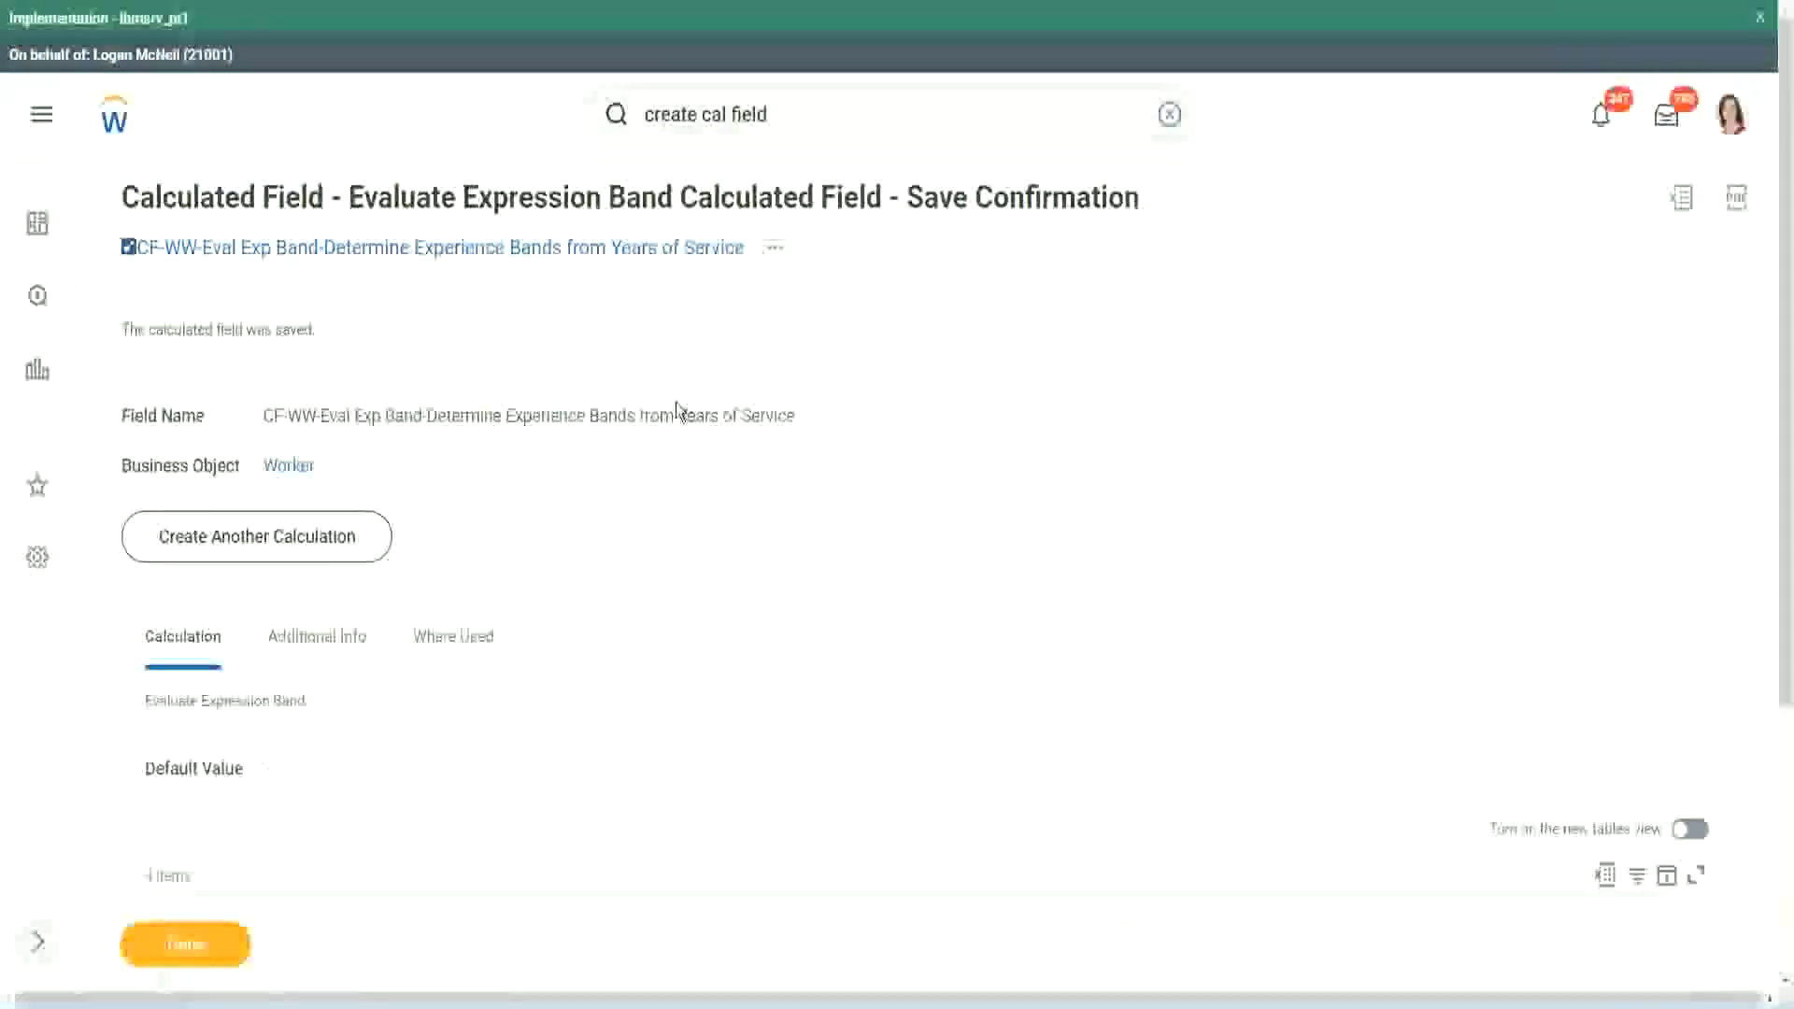
scroll(374, 710, "down", 4)
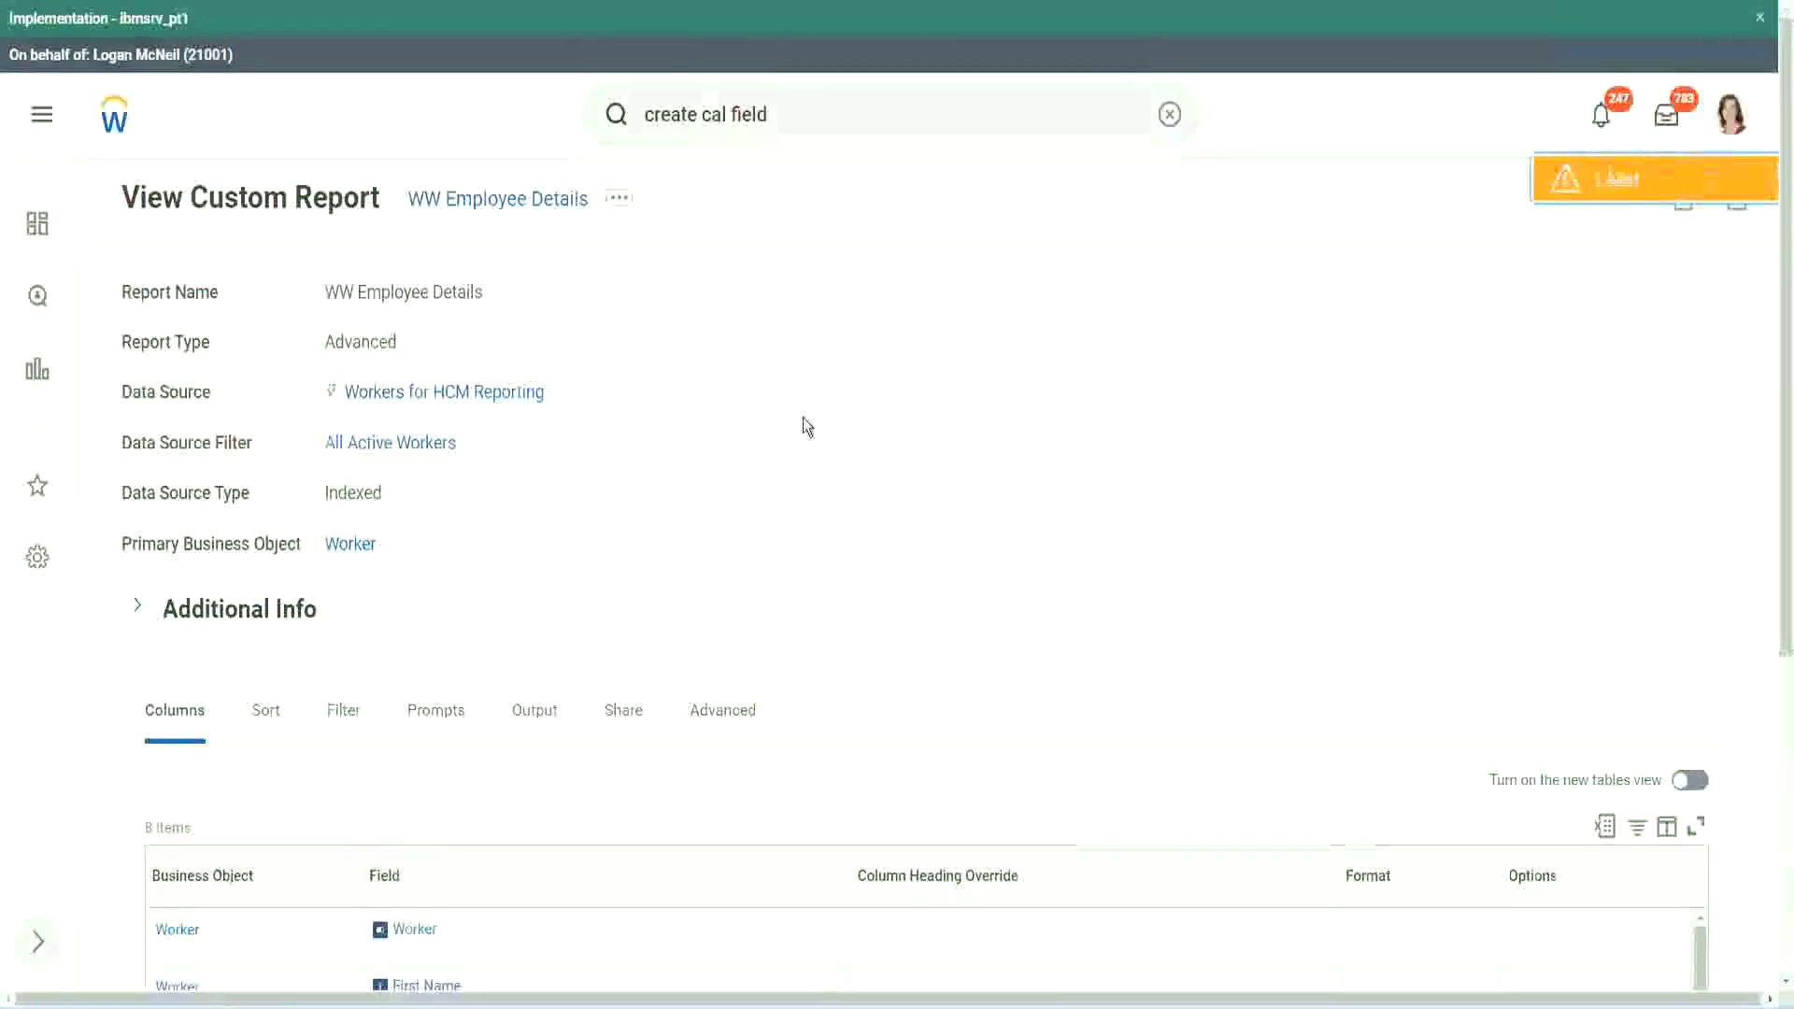
scroll(804, 418, "down", 2)
scroll(804, 417, "up", 2)
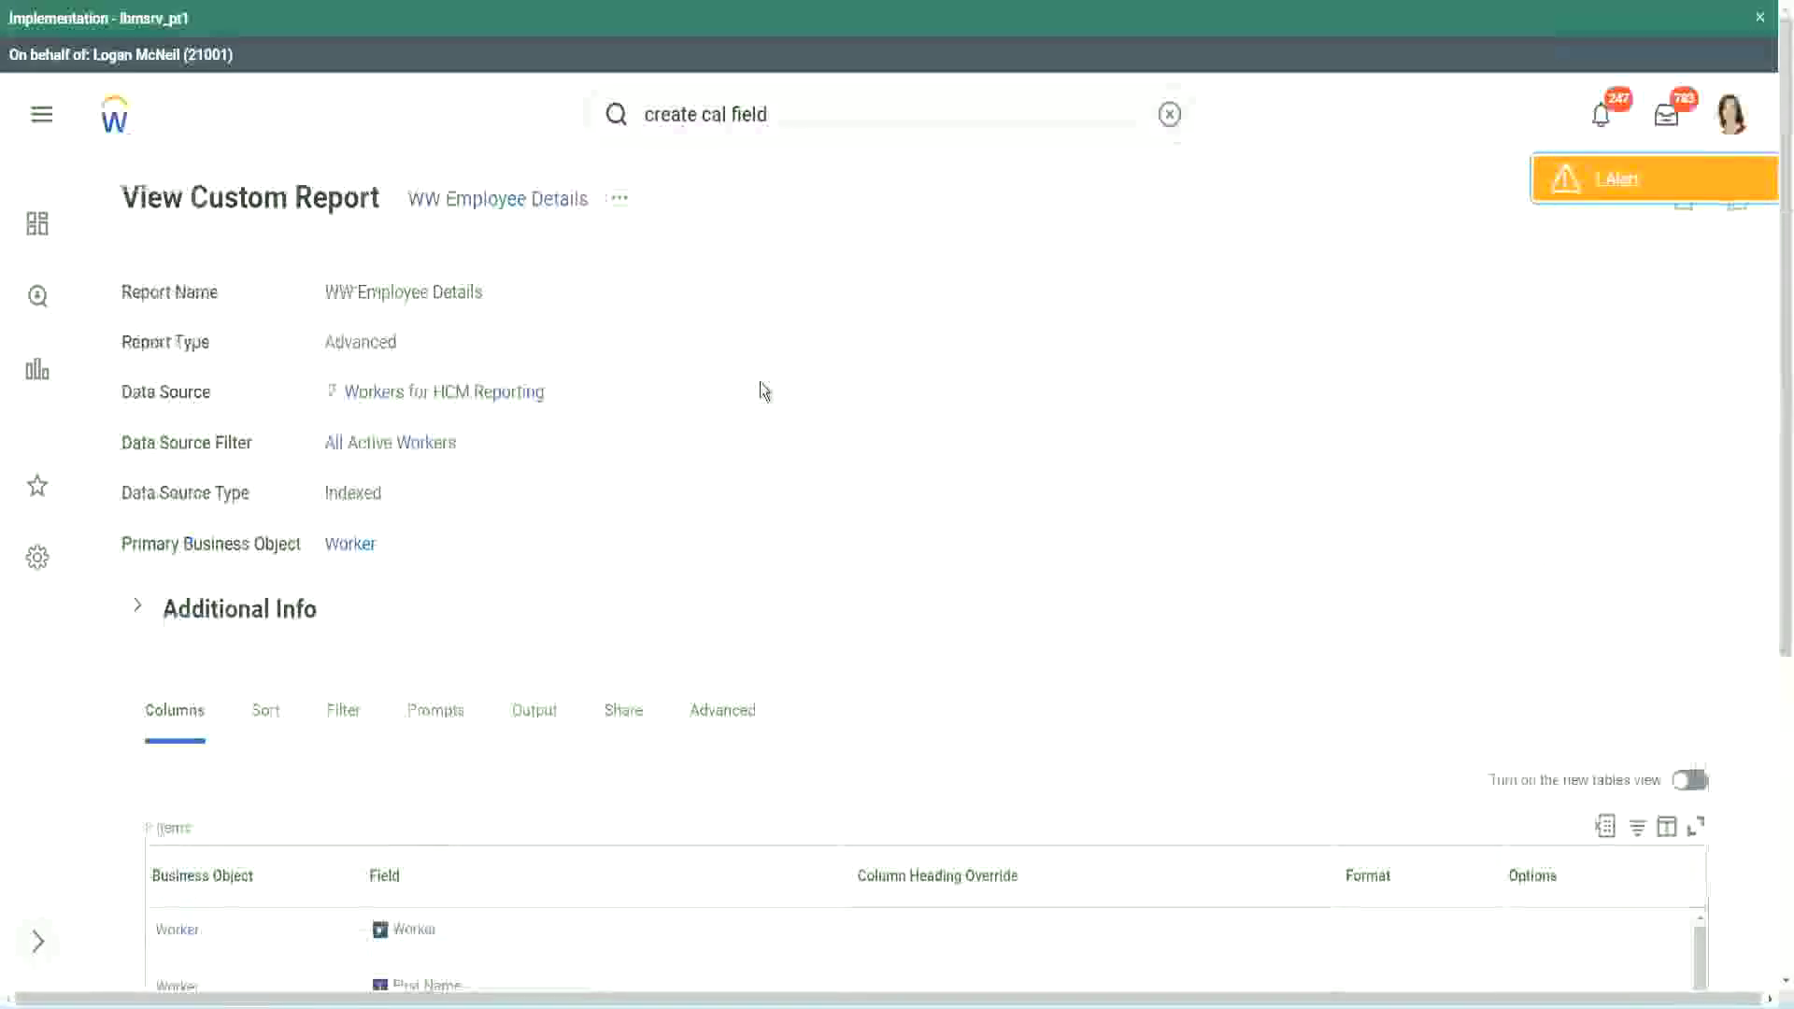
left_click(619, 198)
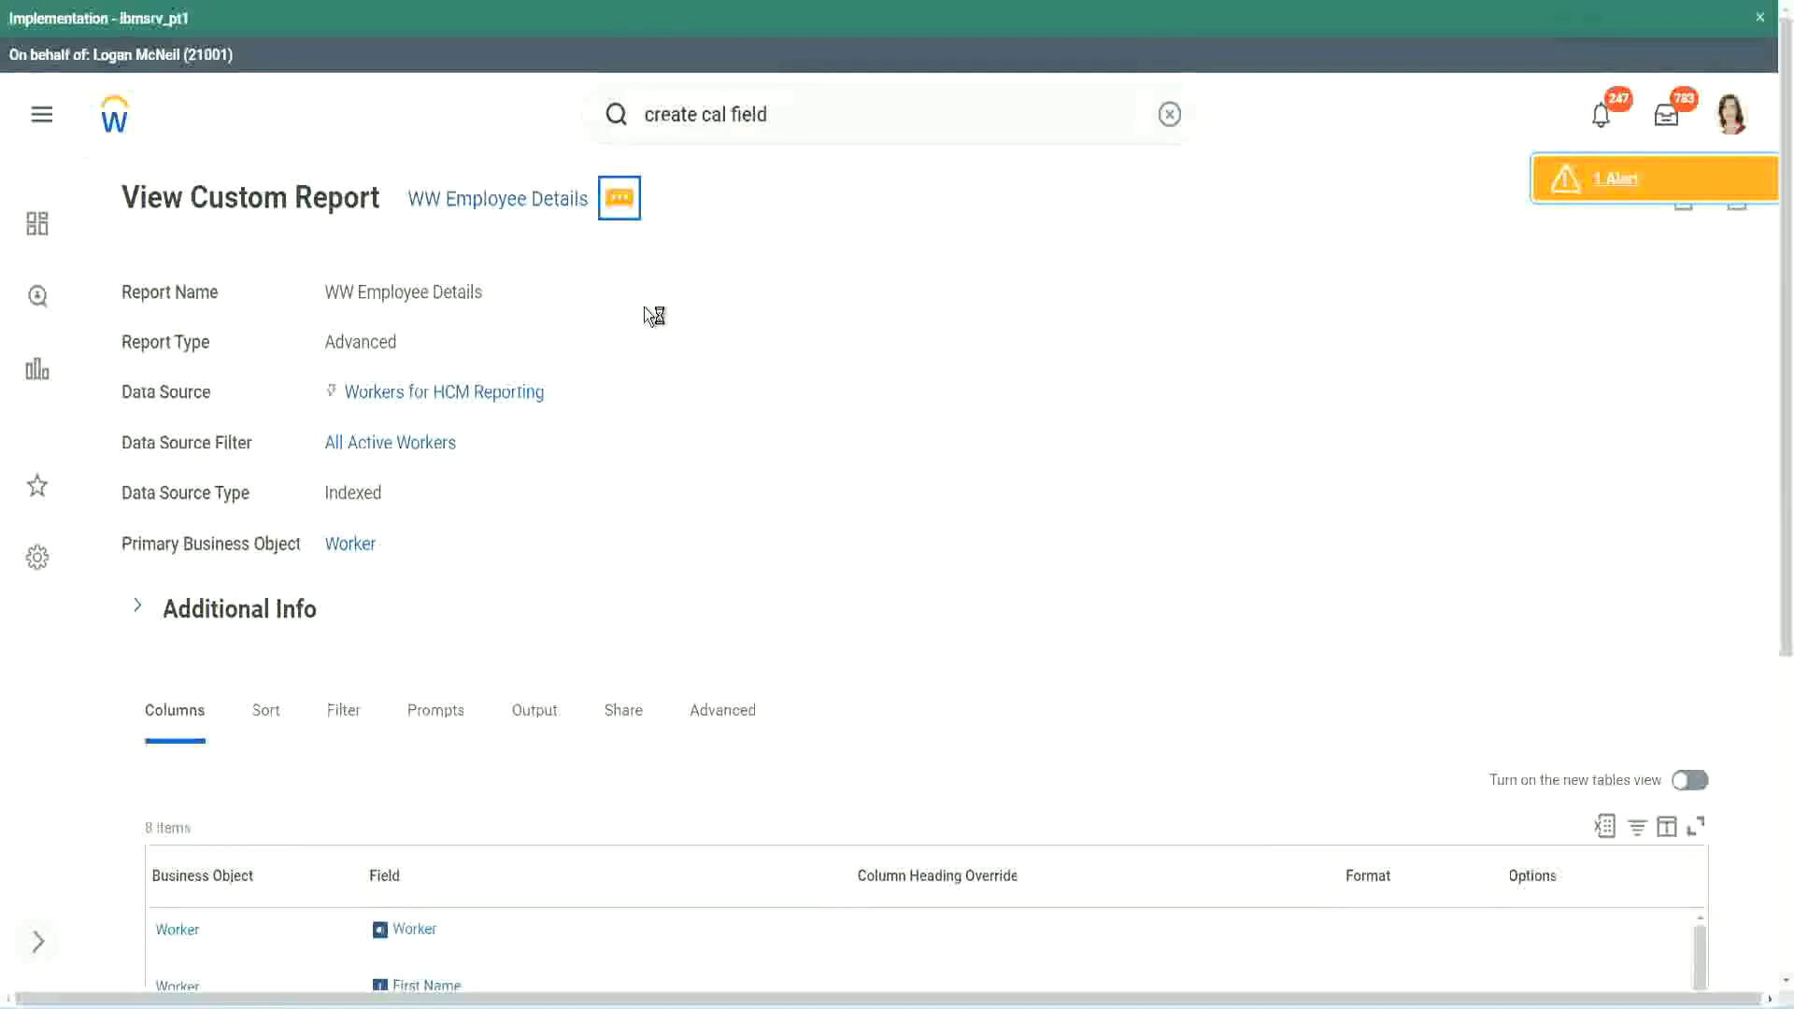
mouse_move(696, 299)
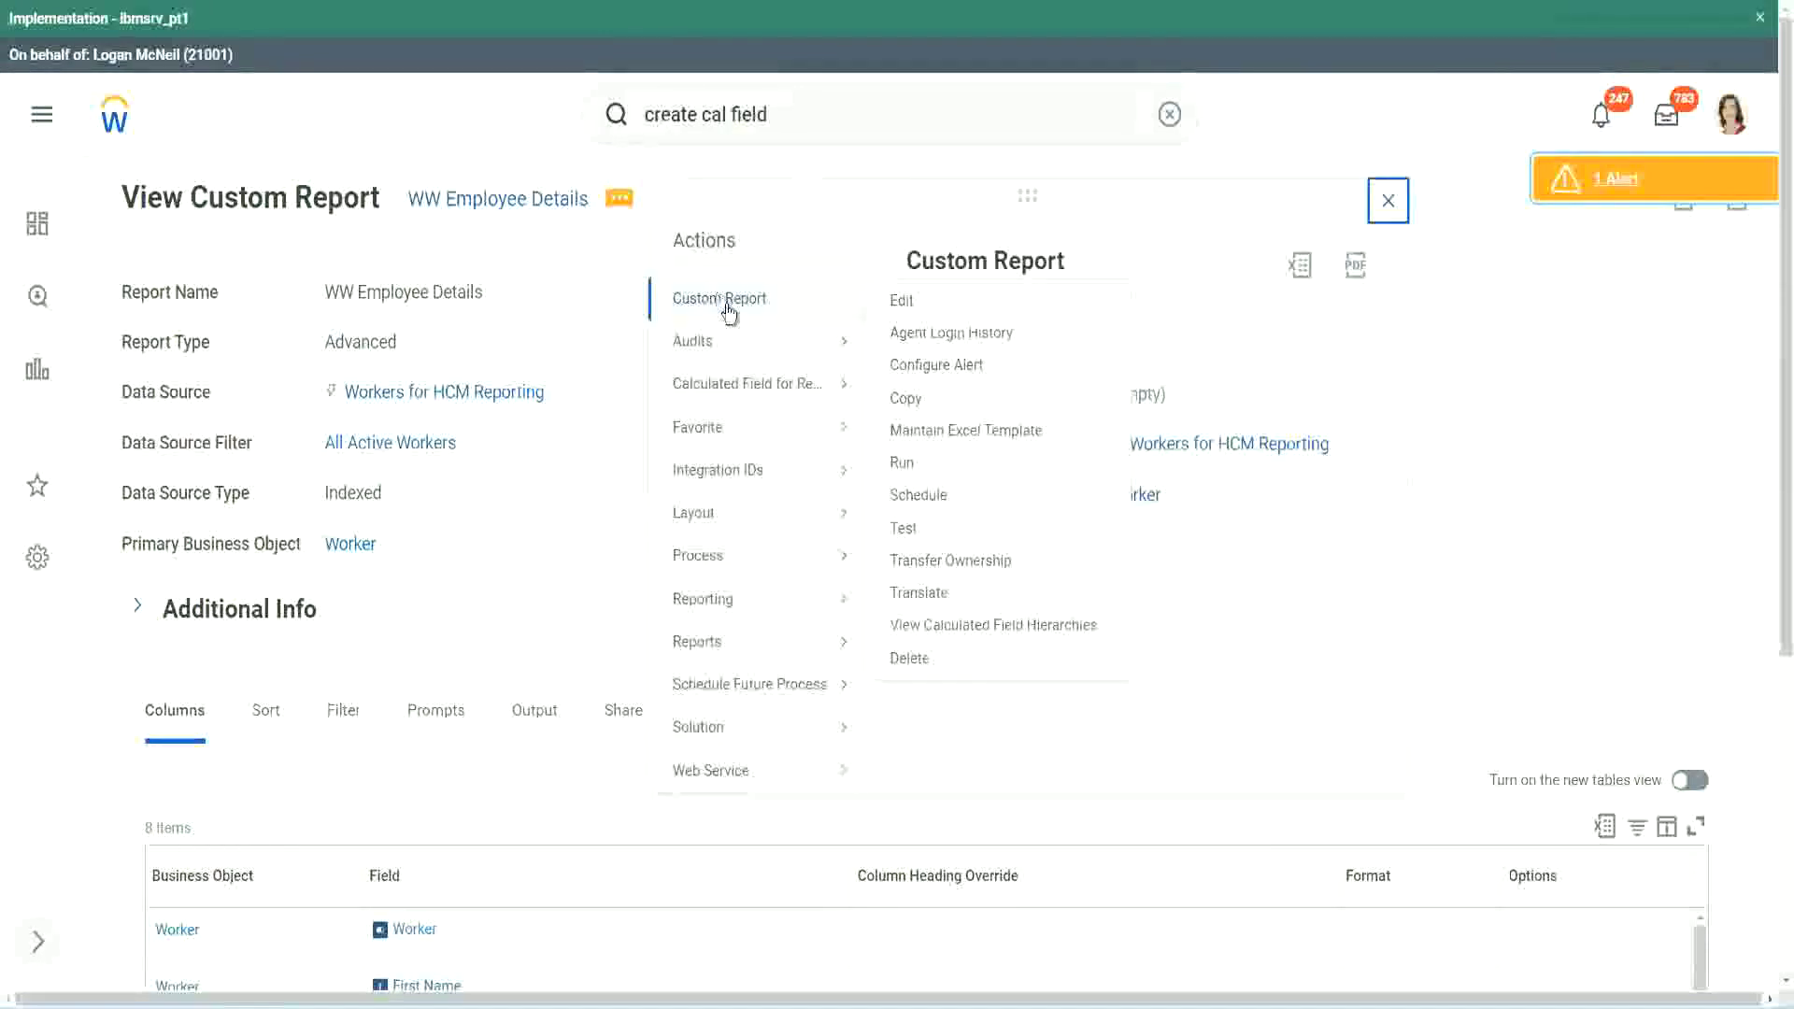
left_click(902, 301)
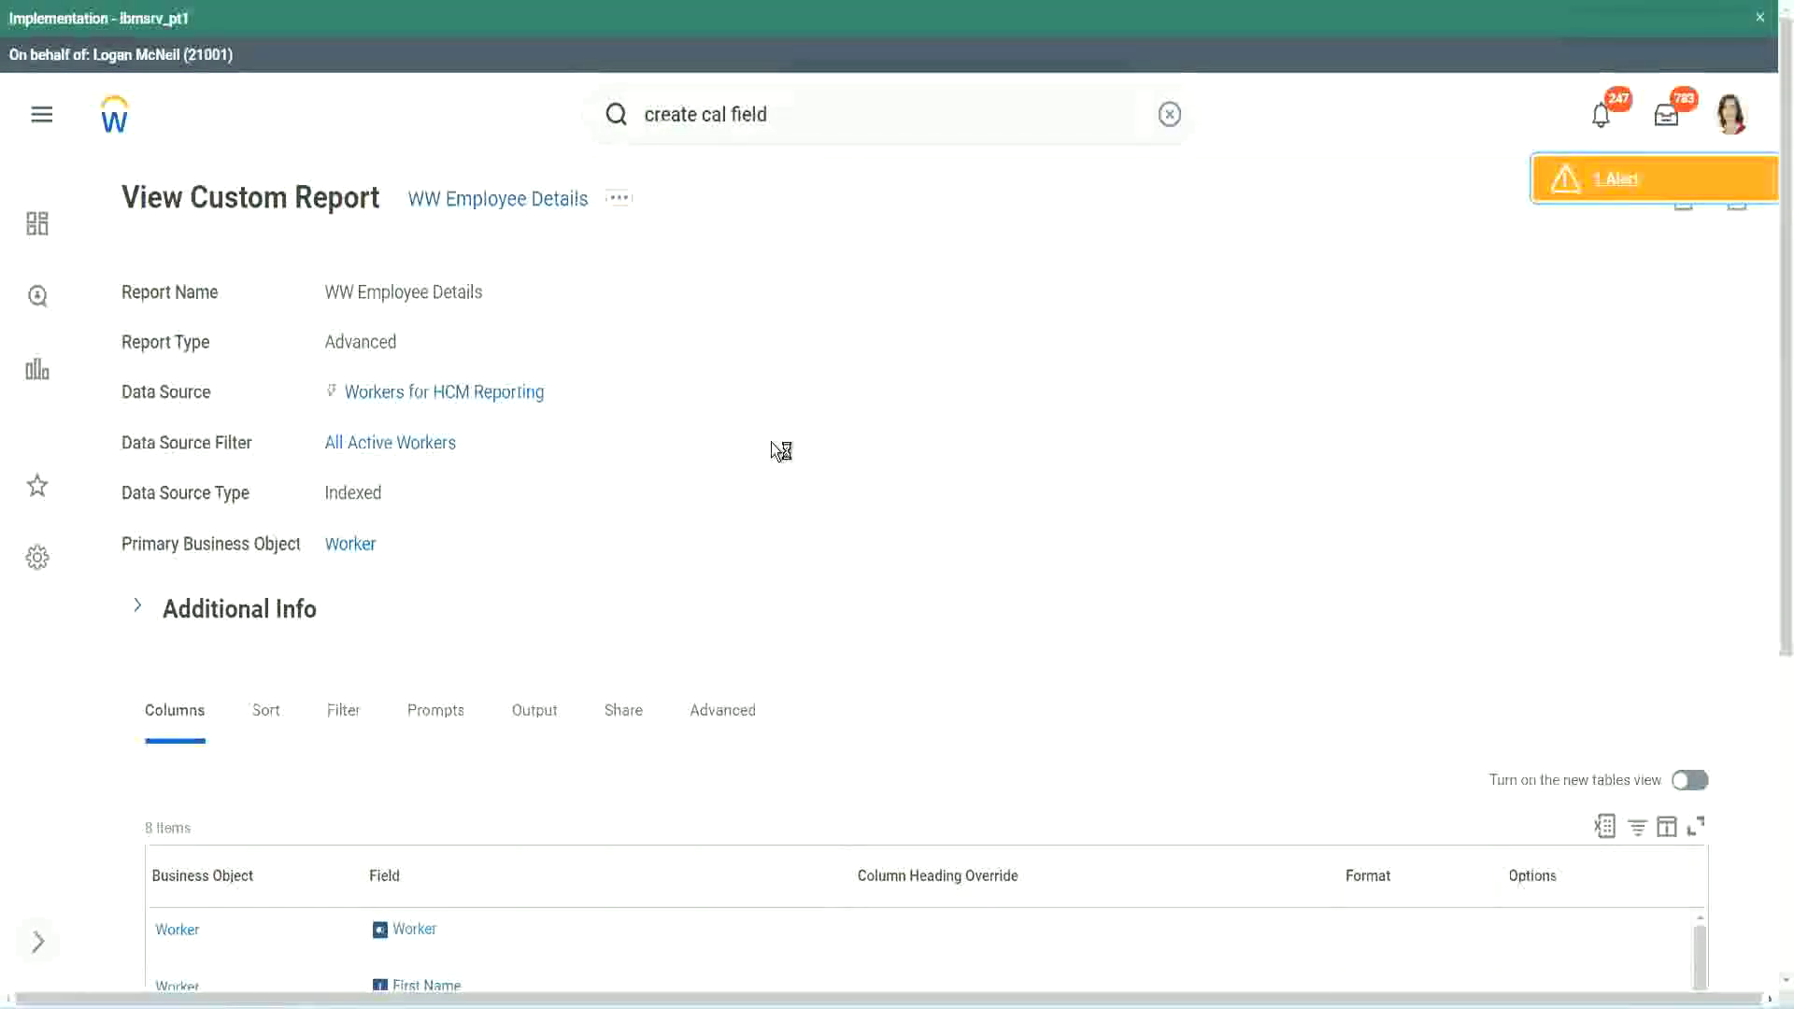
Add a new row below the Experience Bands row at the end of the report's columns table
scroll(770, 441, "down", 1)
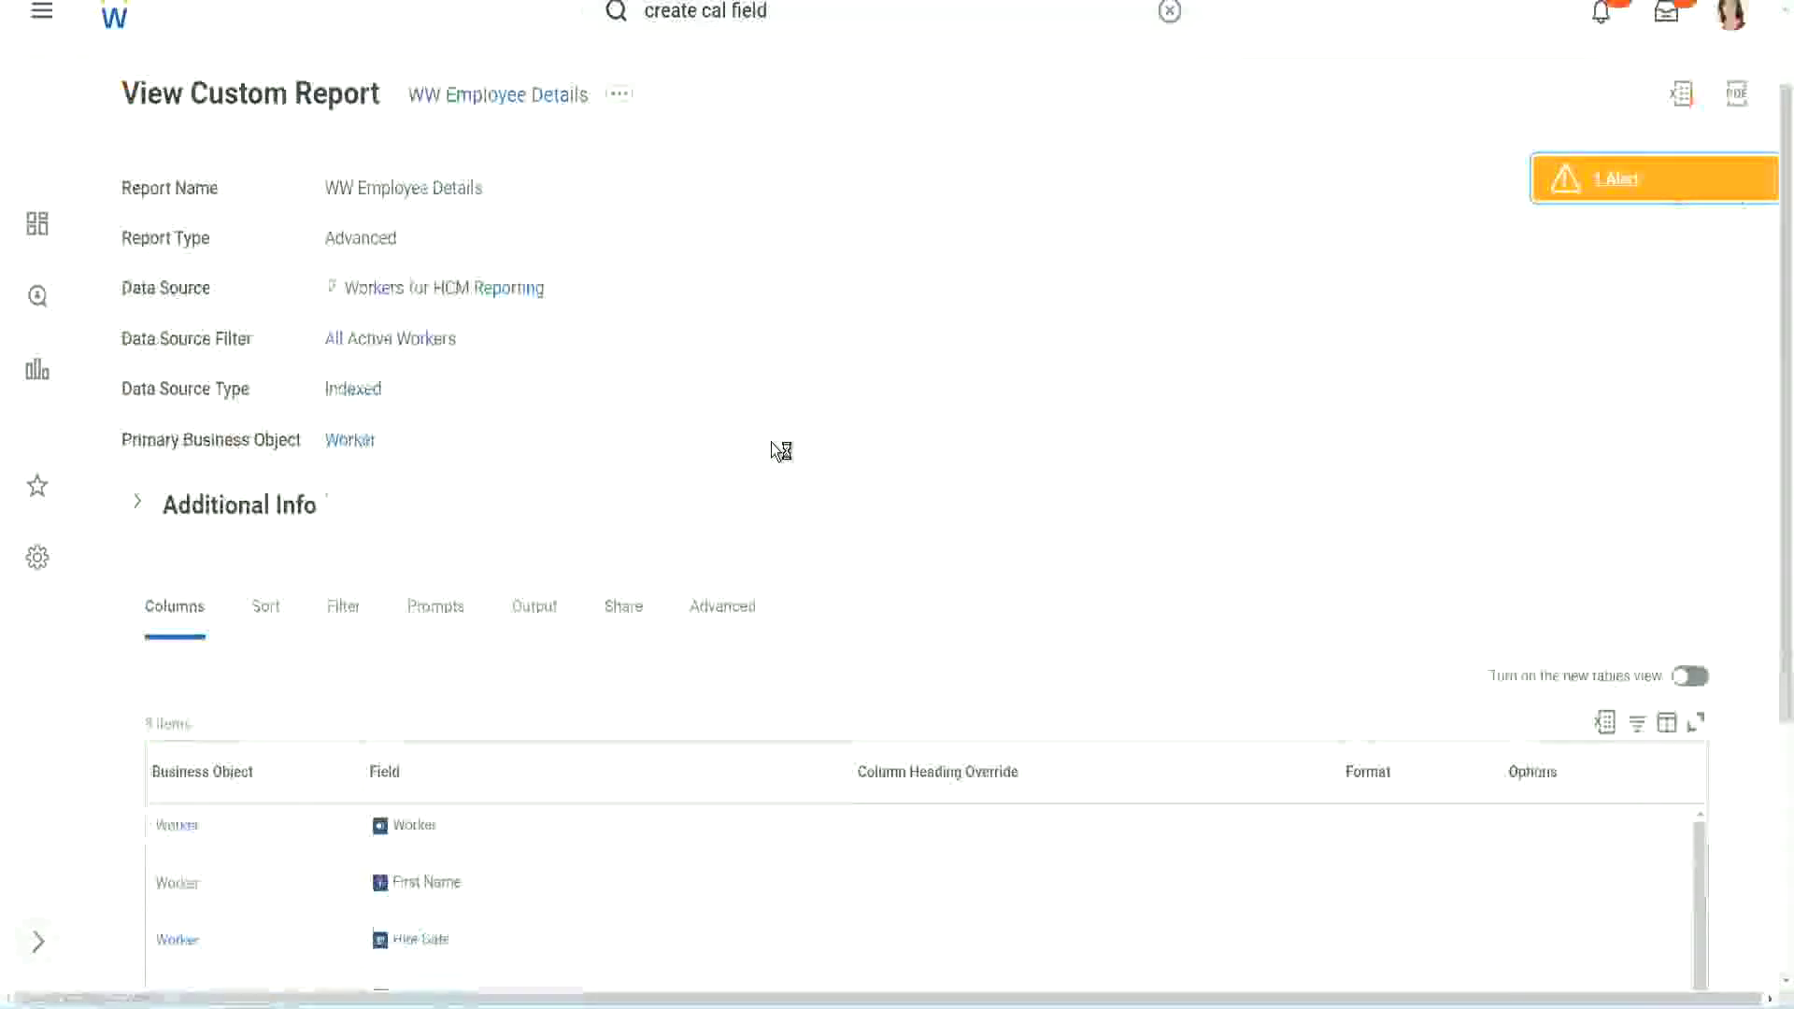
scroll(770, 441, "down", 4)
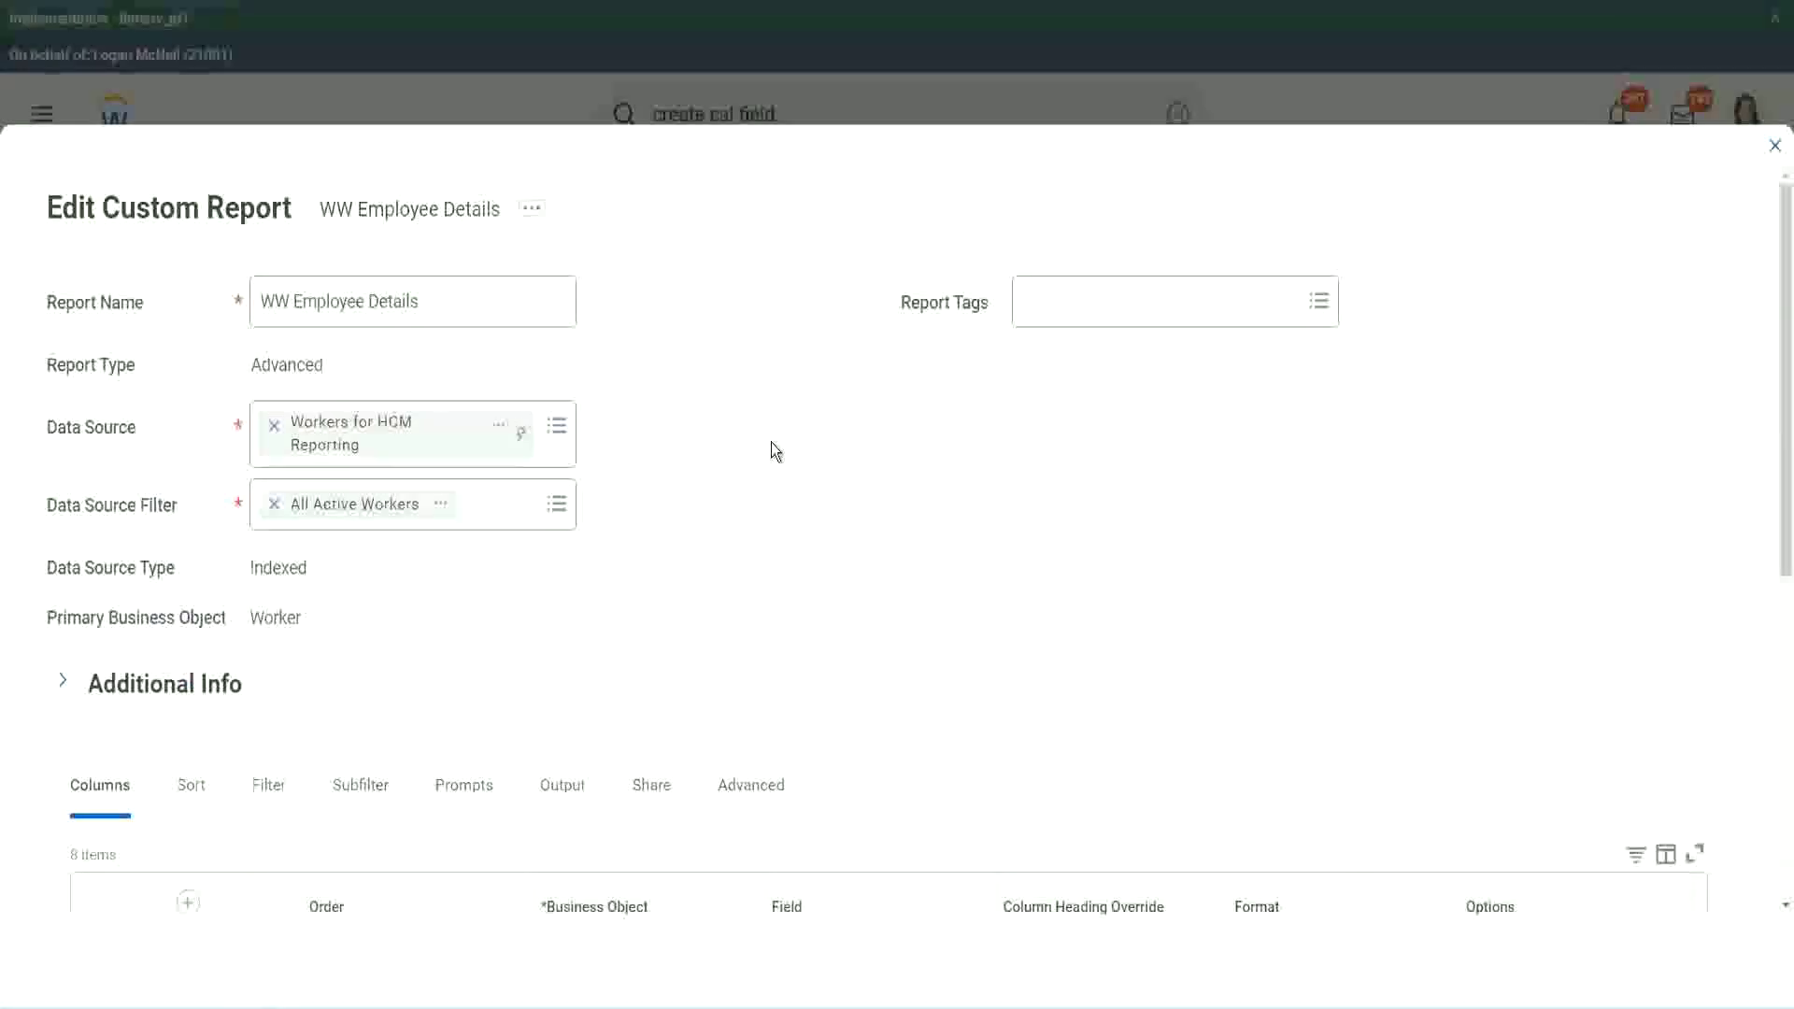
scroll(771, 441, "down", 8)
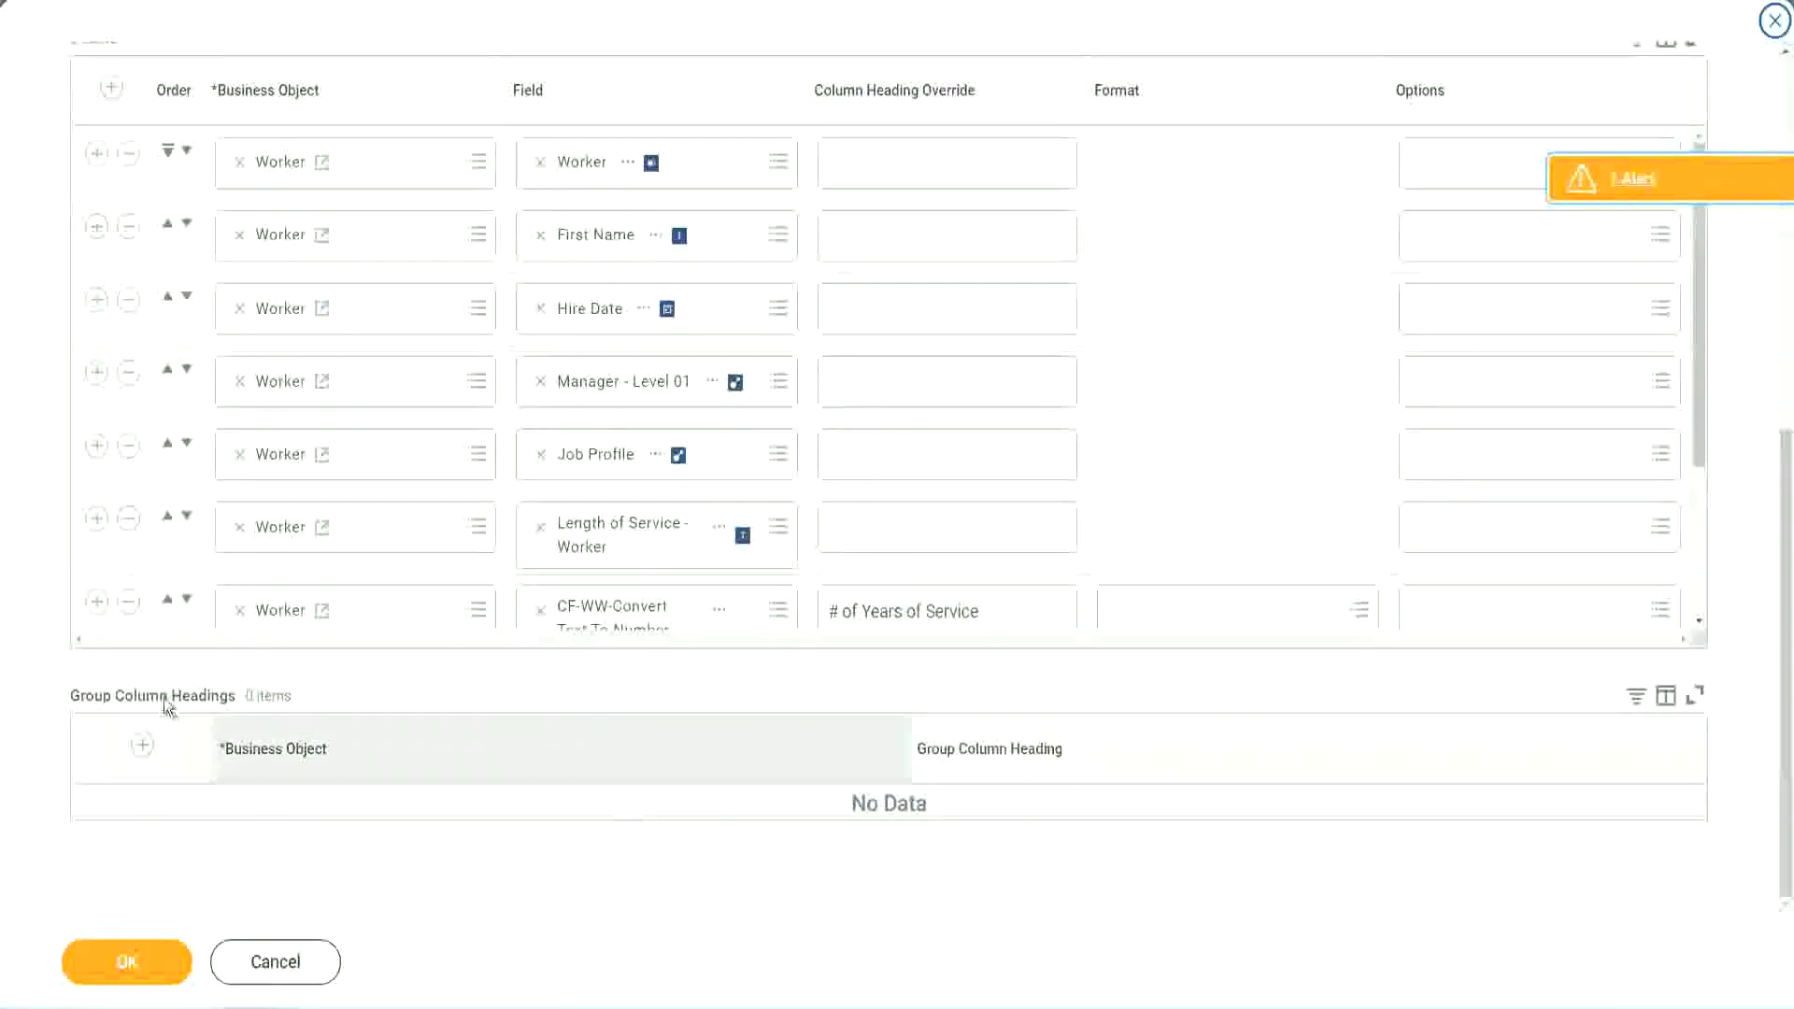
scroll(377, 457, "down", 3)
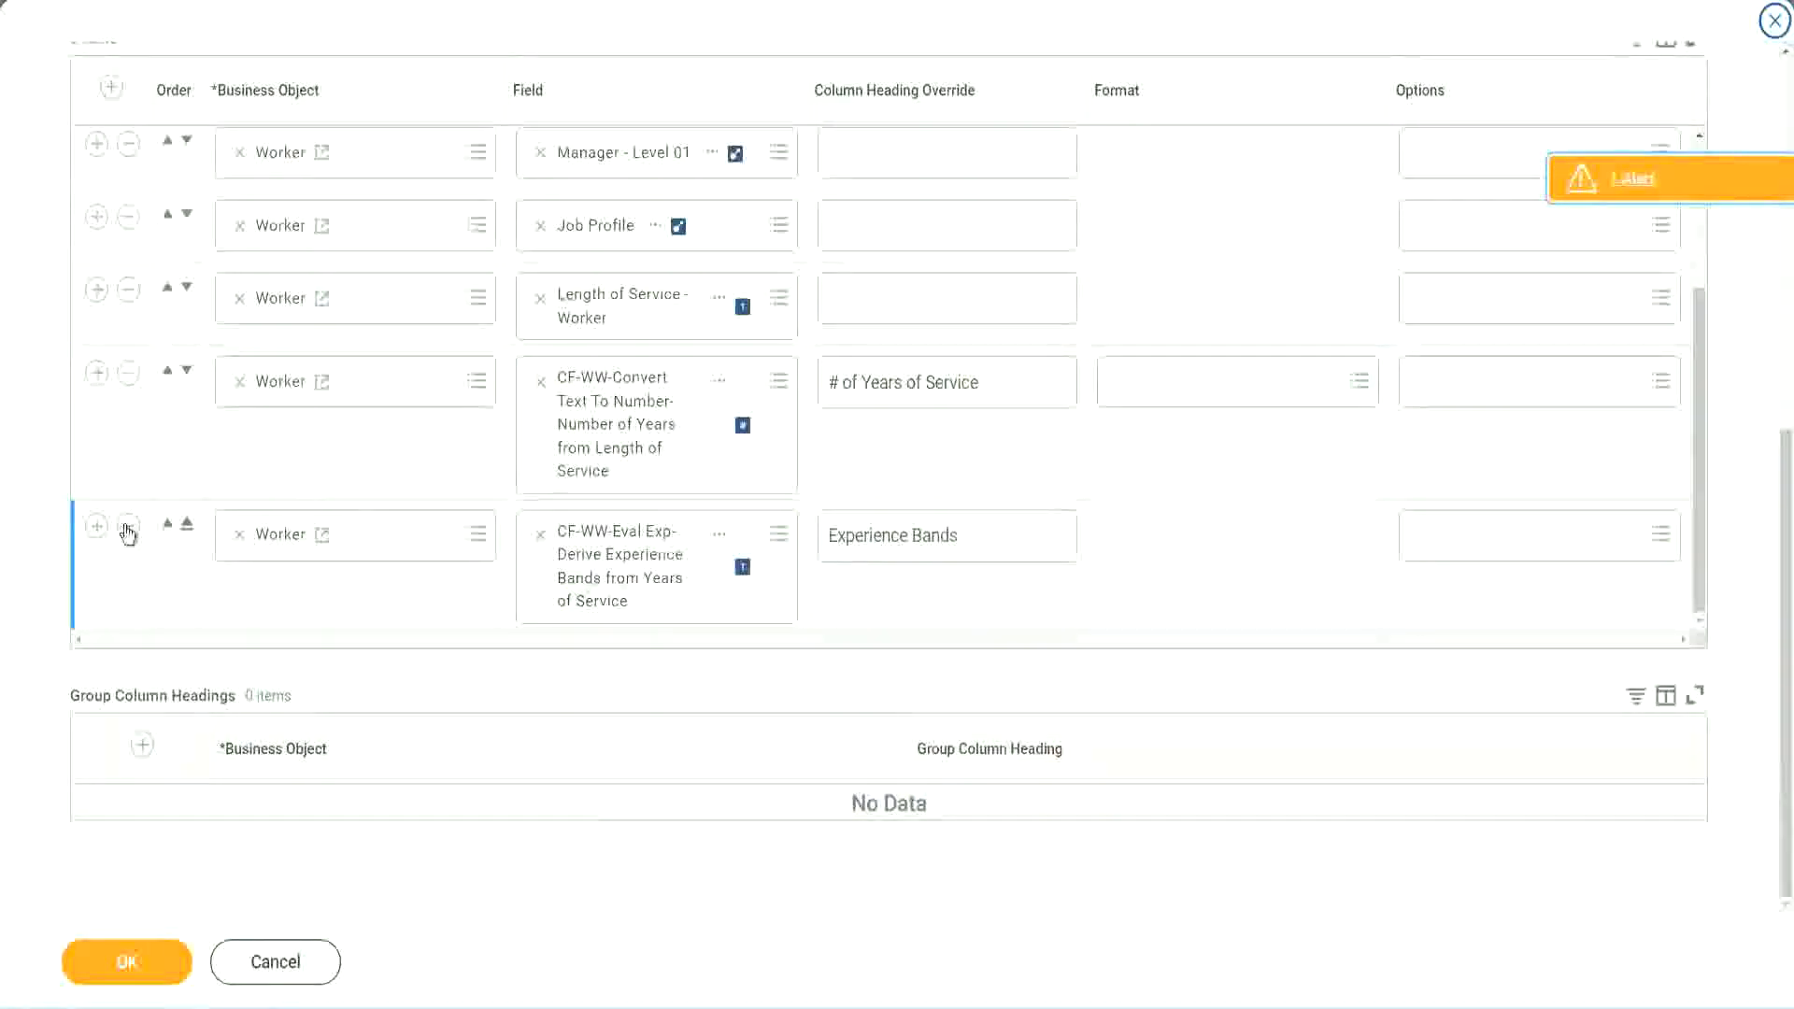
left_click(97, 526)
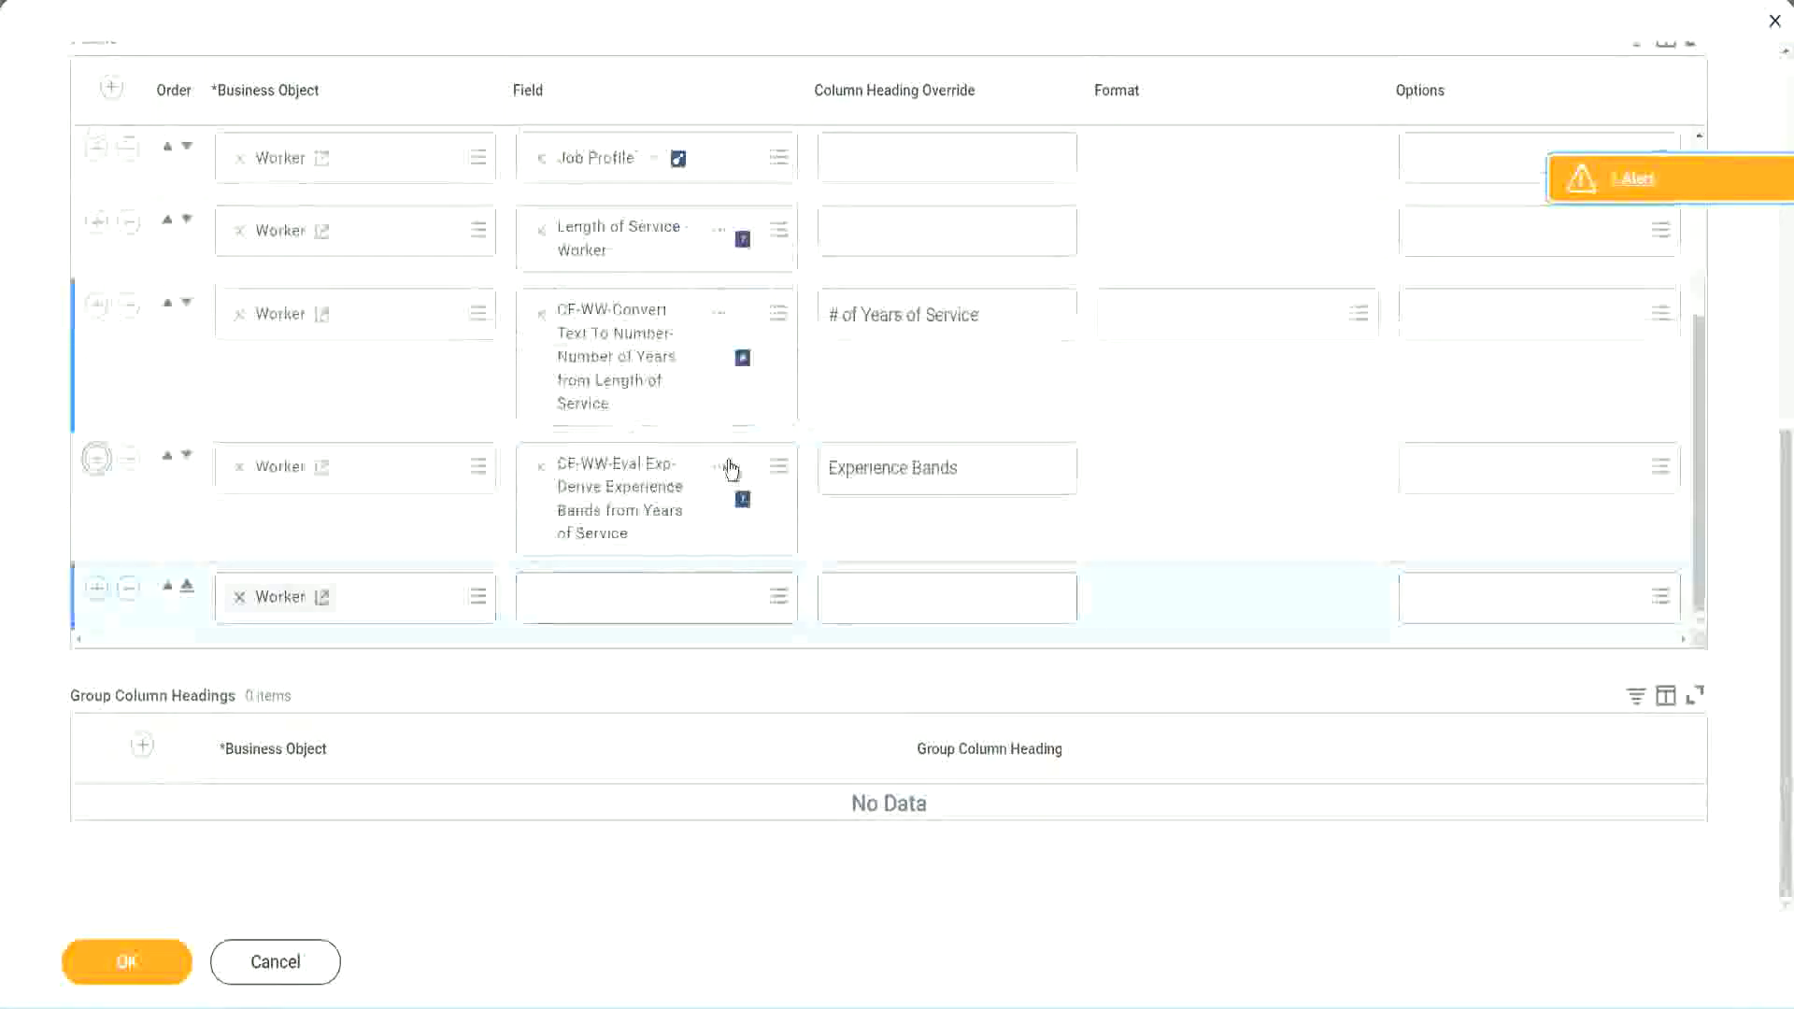
Copy the calculated field name from the Experience Bands row into the new row's field search
right_click(625, 505)
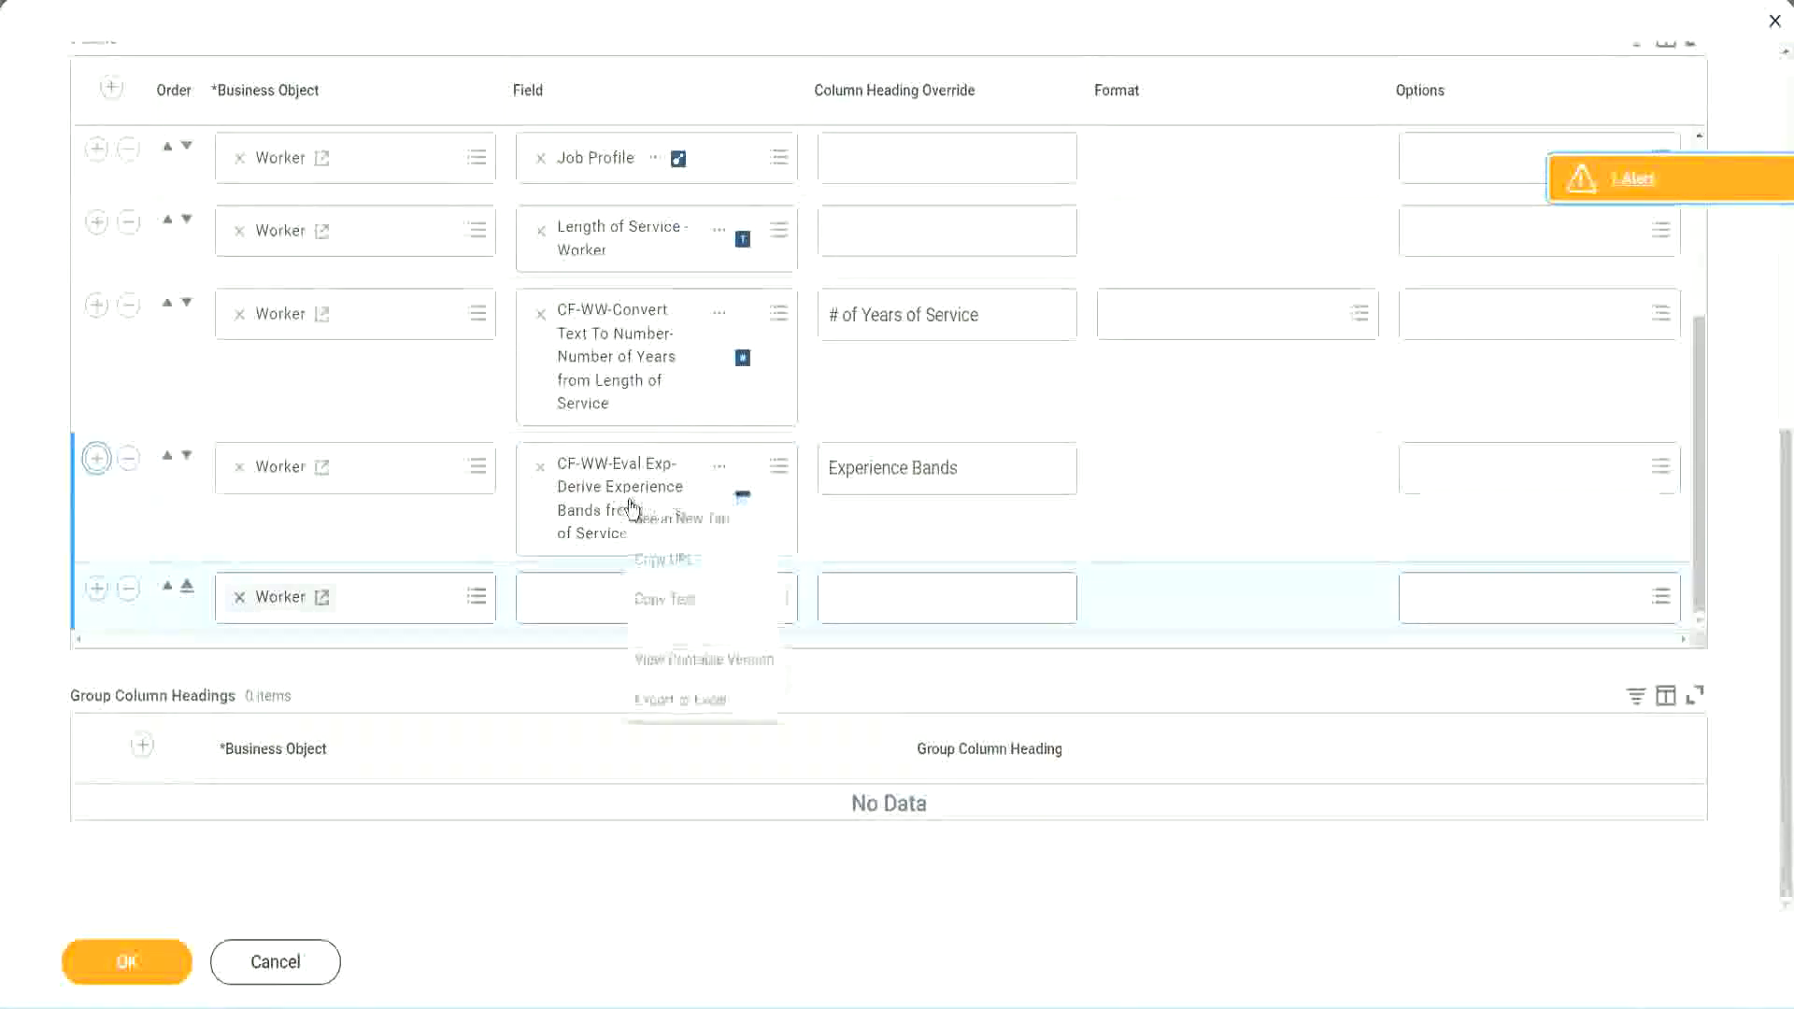
left_click(673, 599)
left_click(563, 607)
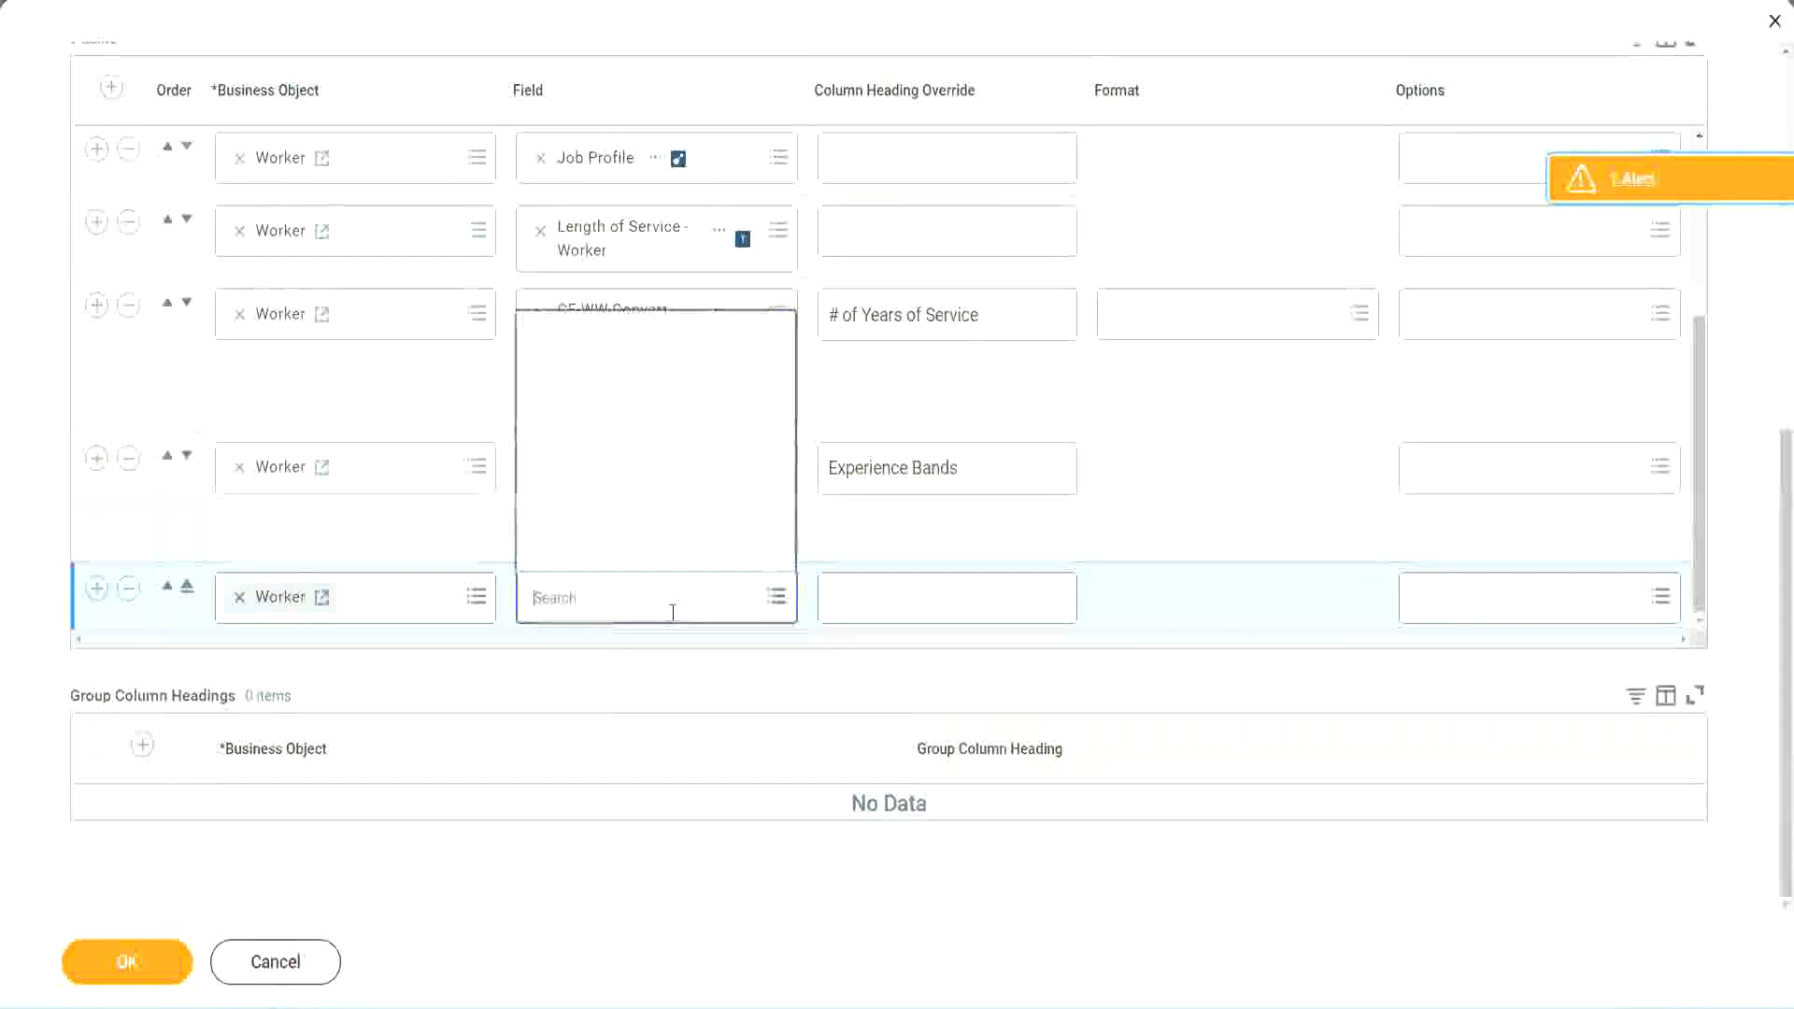
key("ctrl+v")
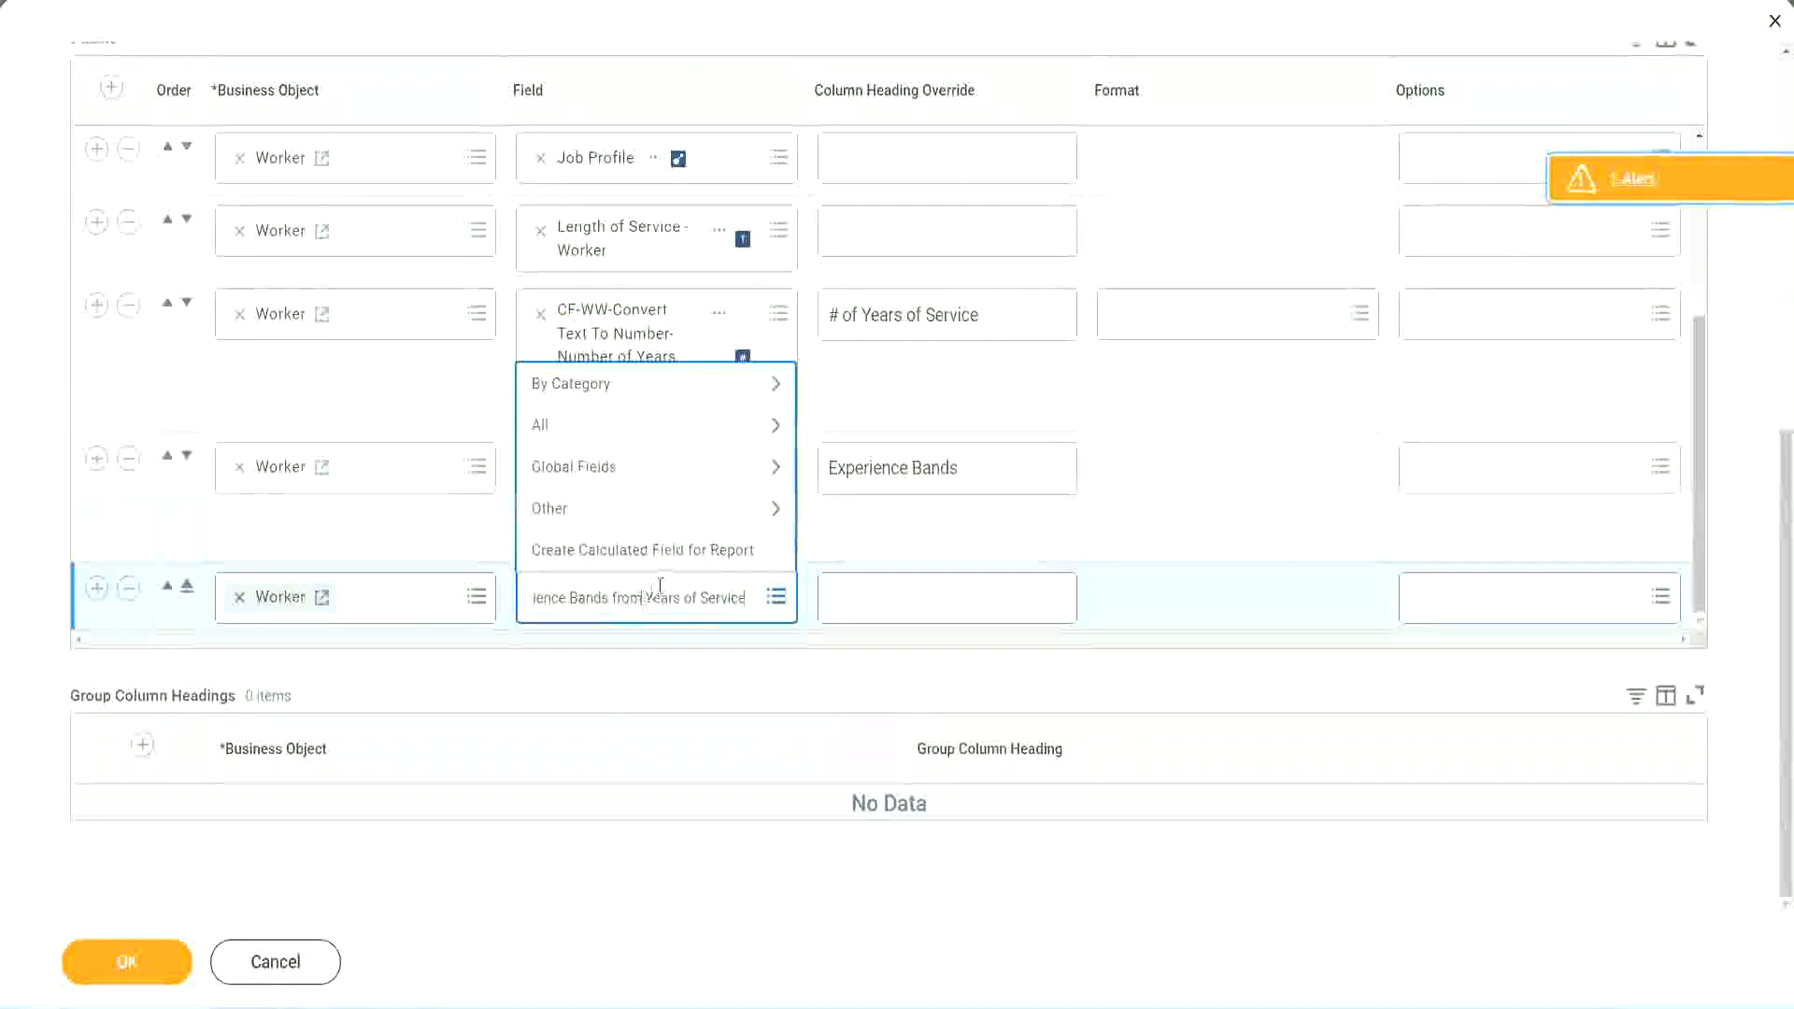
Change the search text to CF-WW-Eval Exp Band and select CF-WW-Eval Exp Band-Determine Experience Bands from Years of Service as the new row's field
left_click_drag(657, 587, 456, 594)
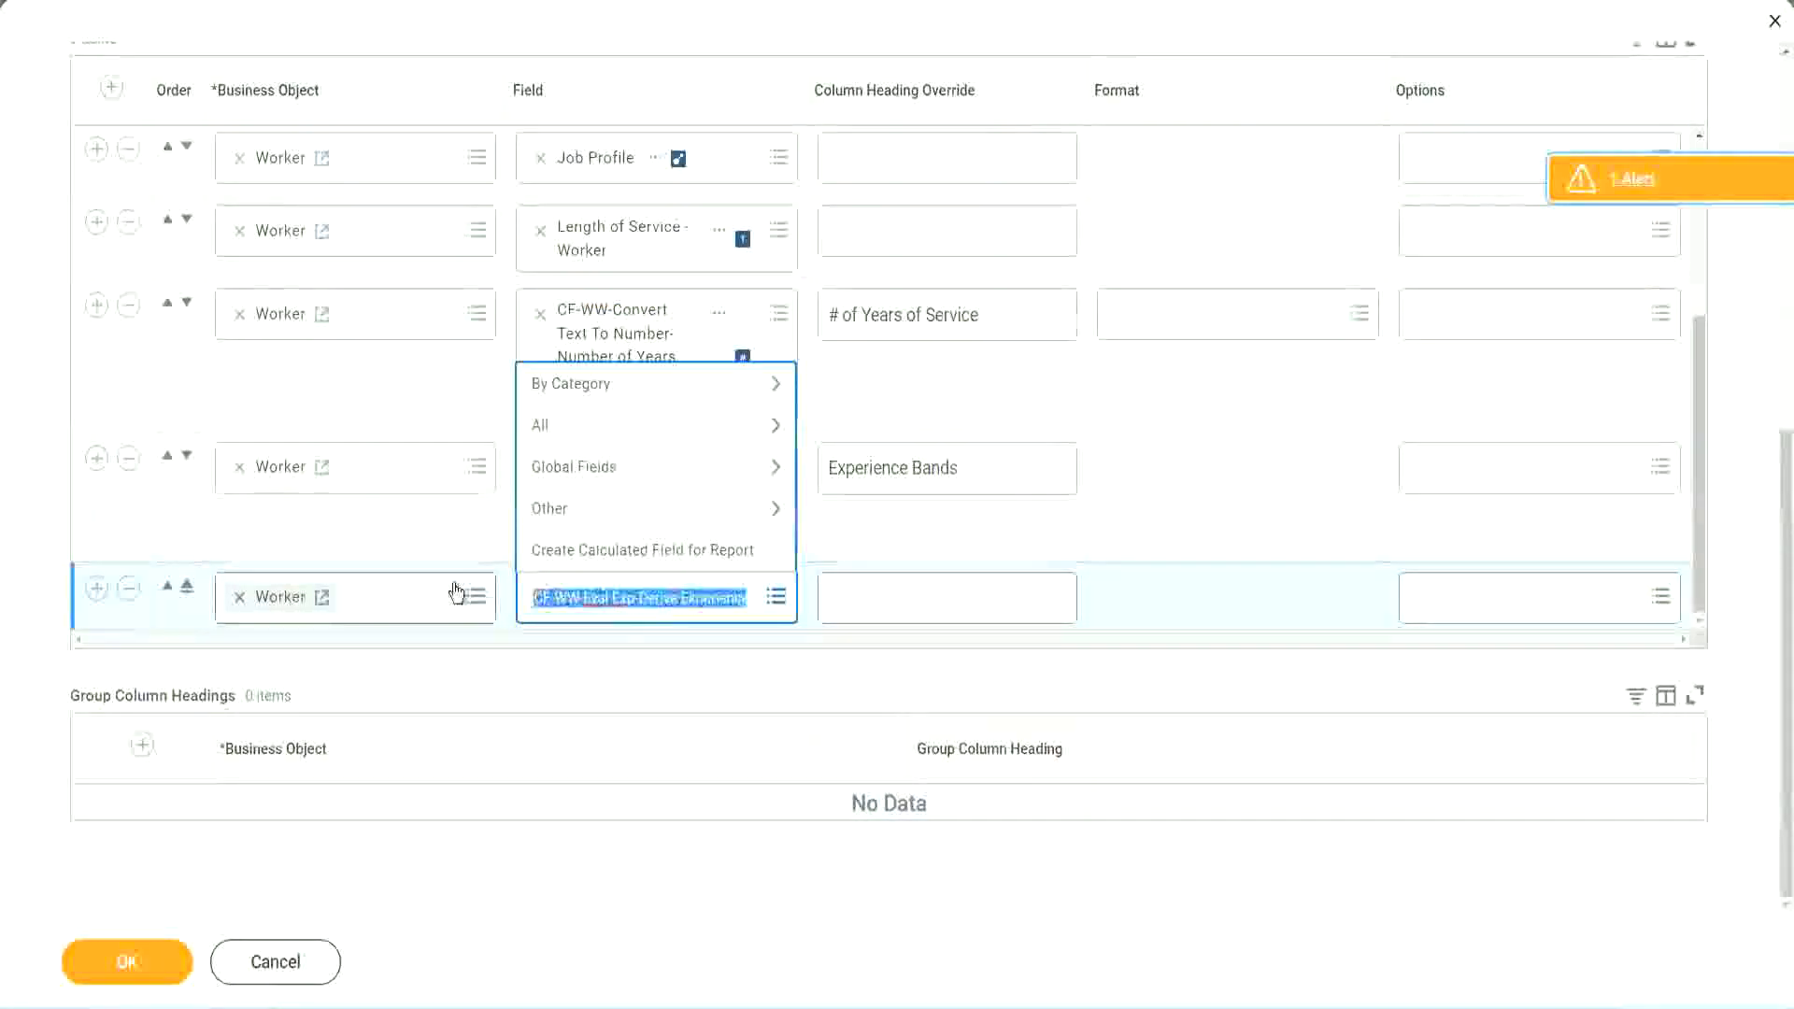
left_click(669, 610)
type("Band")
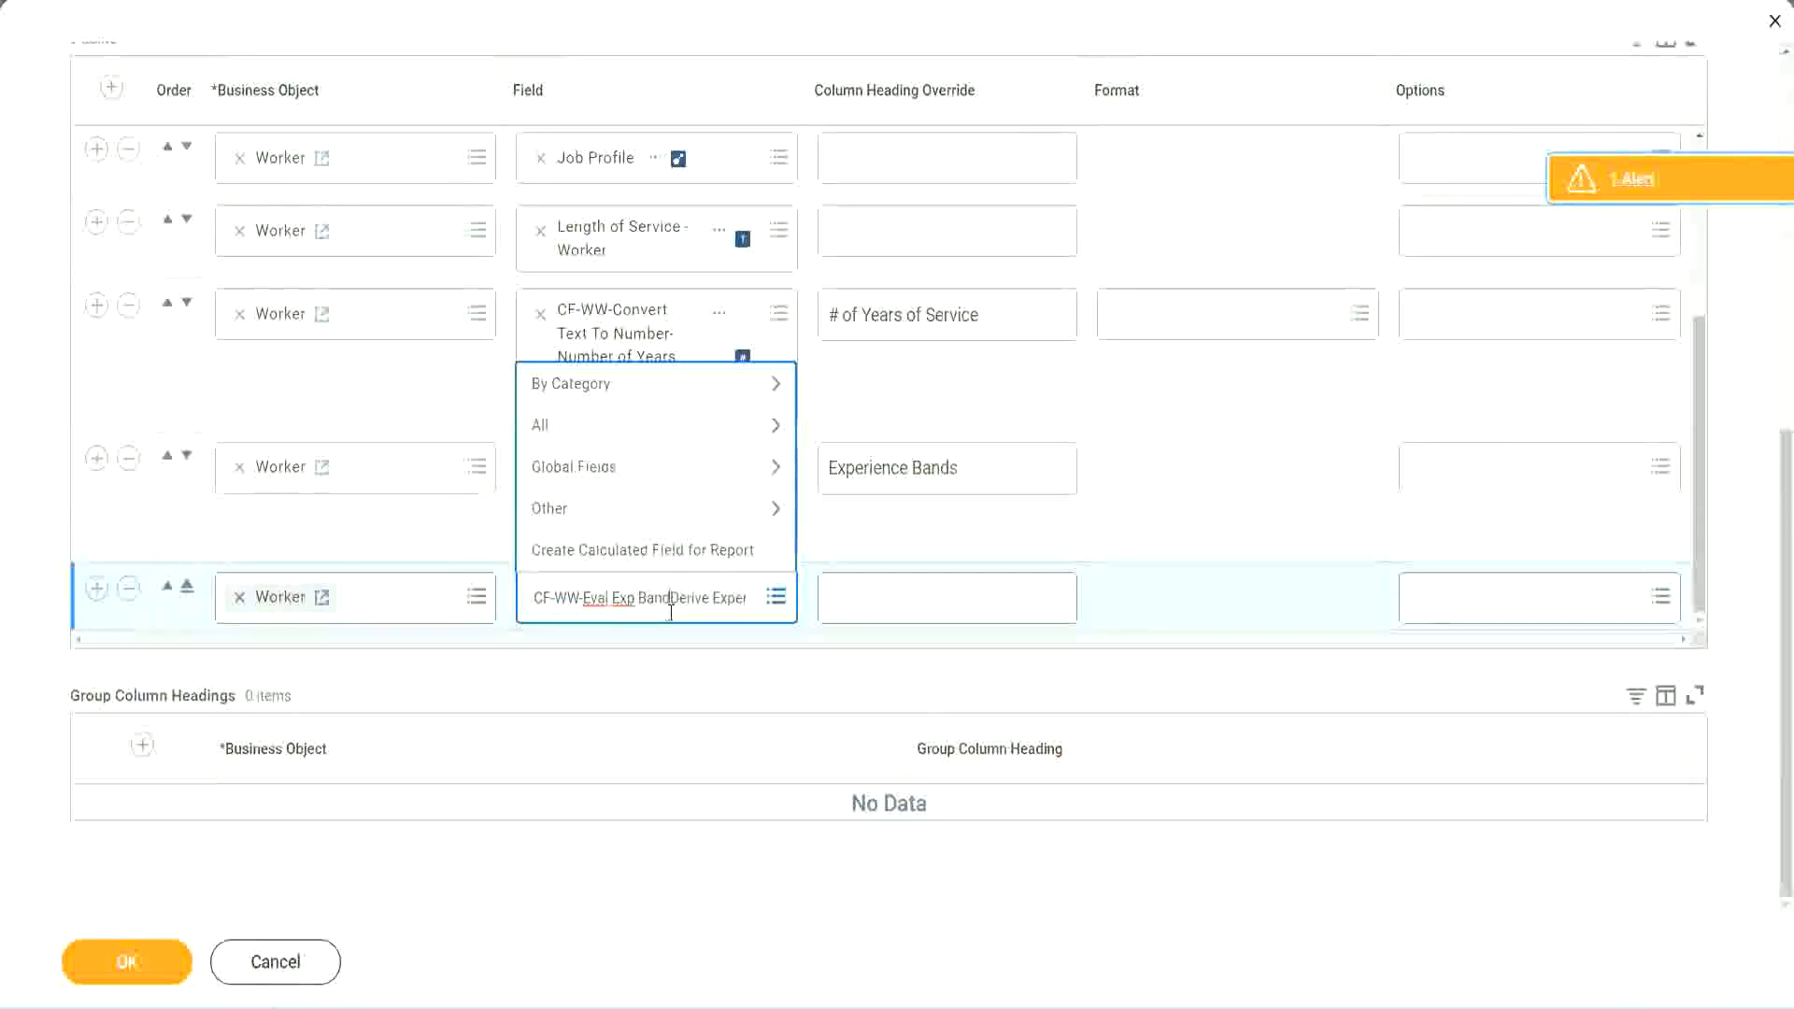
key("Delete")
key("Delete")
key("Delete")
key("Delete")
key("Delete")
key("Delete")
key("Delete")
key("Delete")
key("Delete")
key("Delete")
key("Delete")
key("Delete")
key("Delete")
key("Delete")
key("Delete")
key("Delete")
key("Delete")
key("Delete")
key("Delete")
key("Delete")
key("Return")
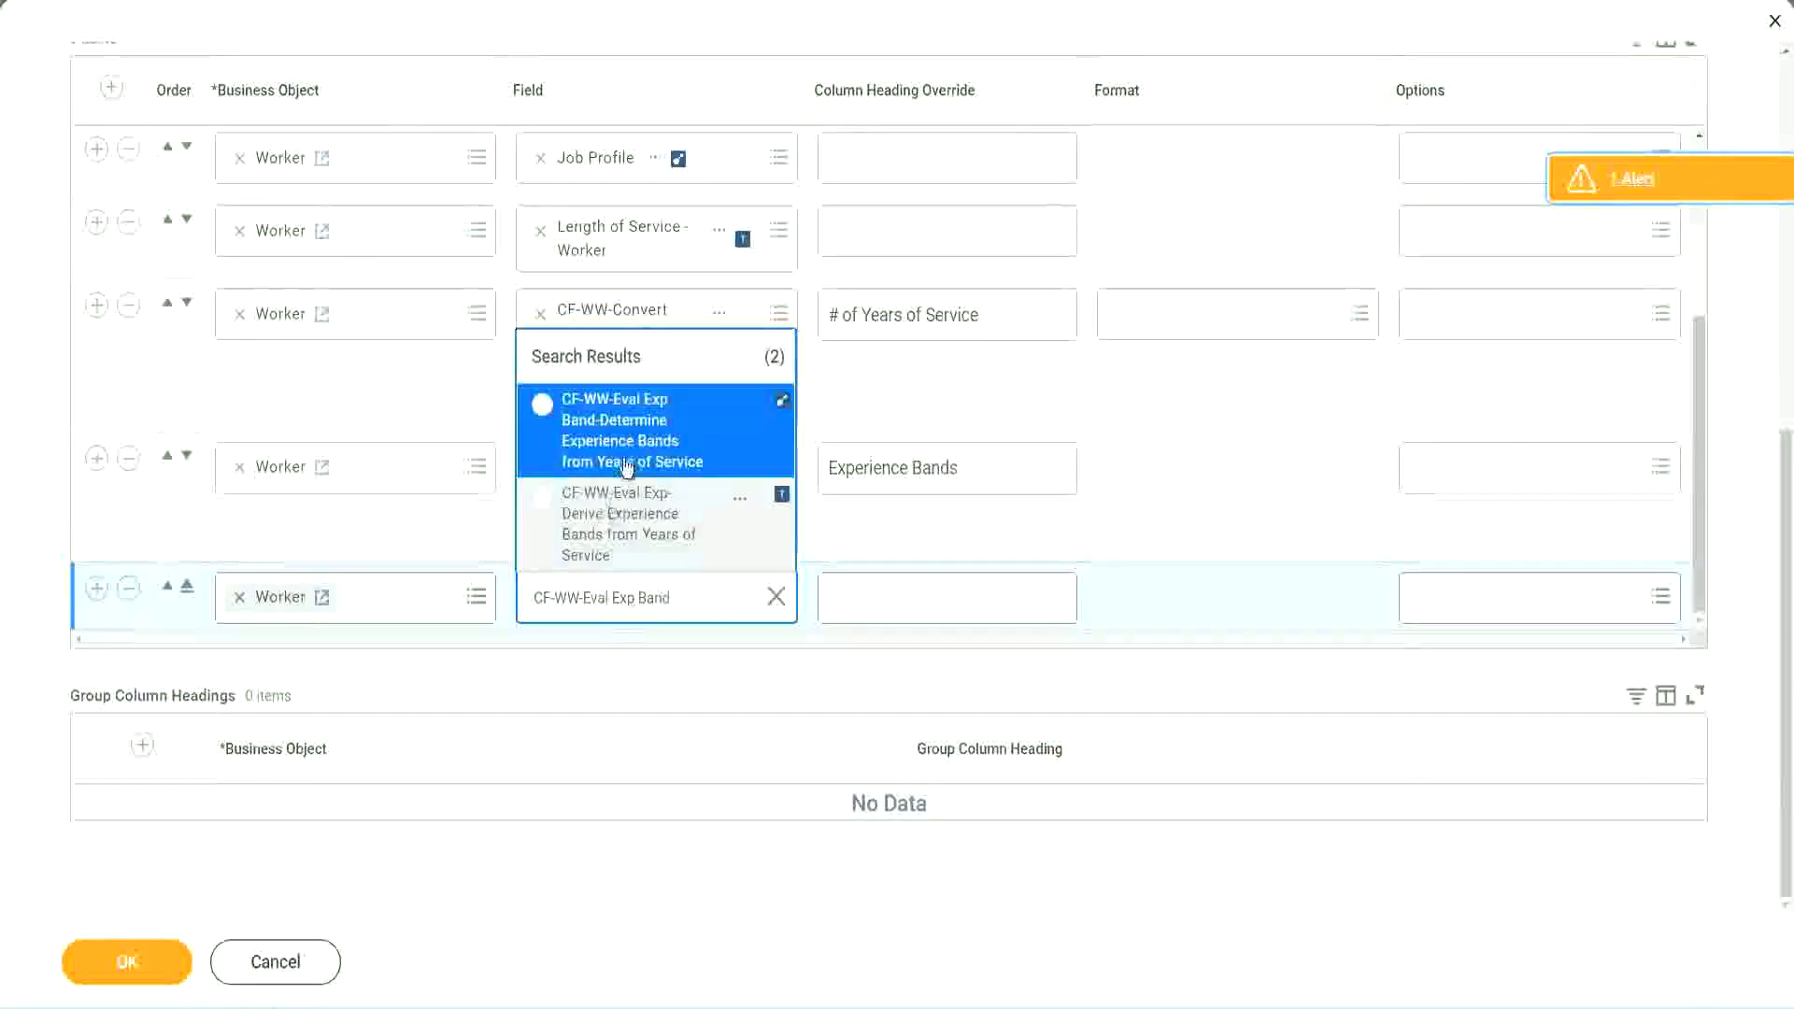
left_click(654, 441)
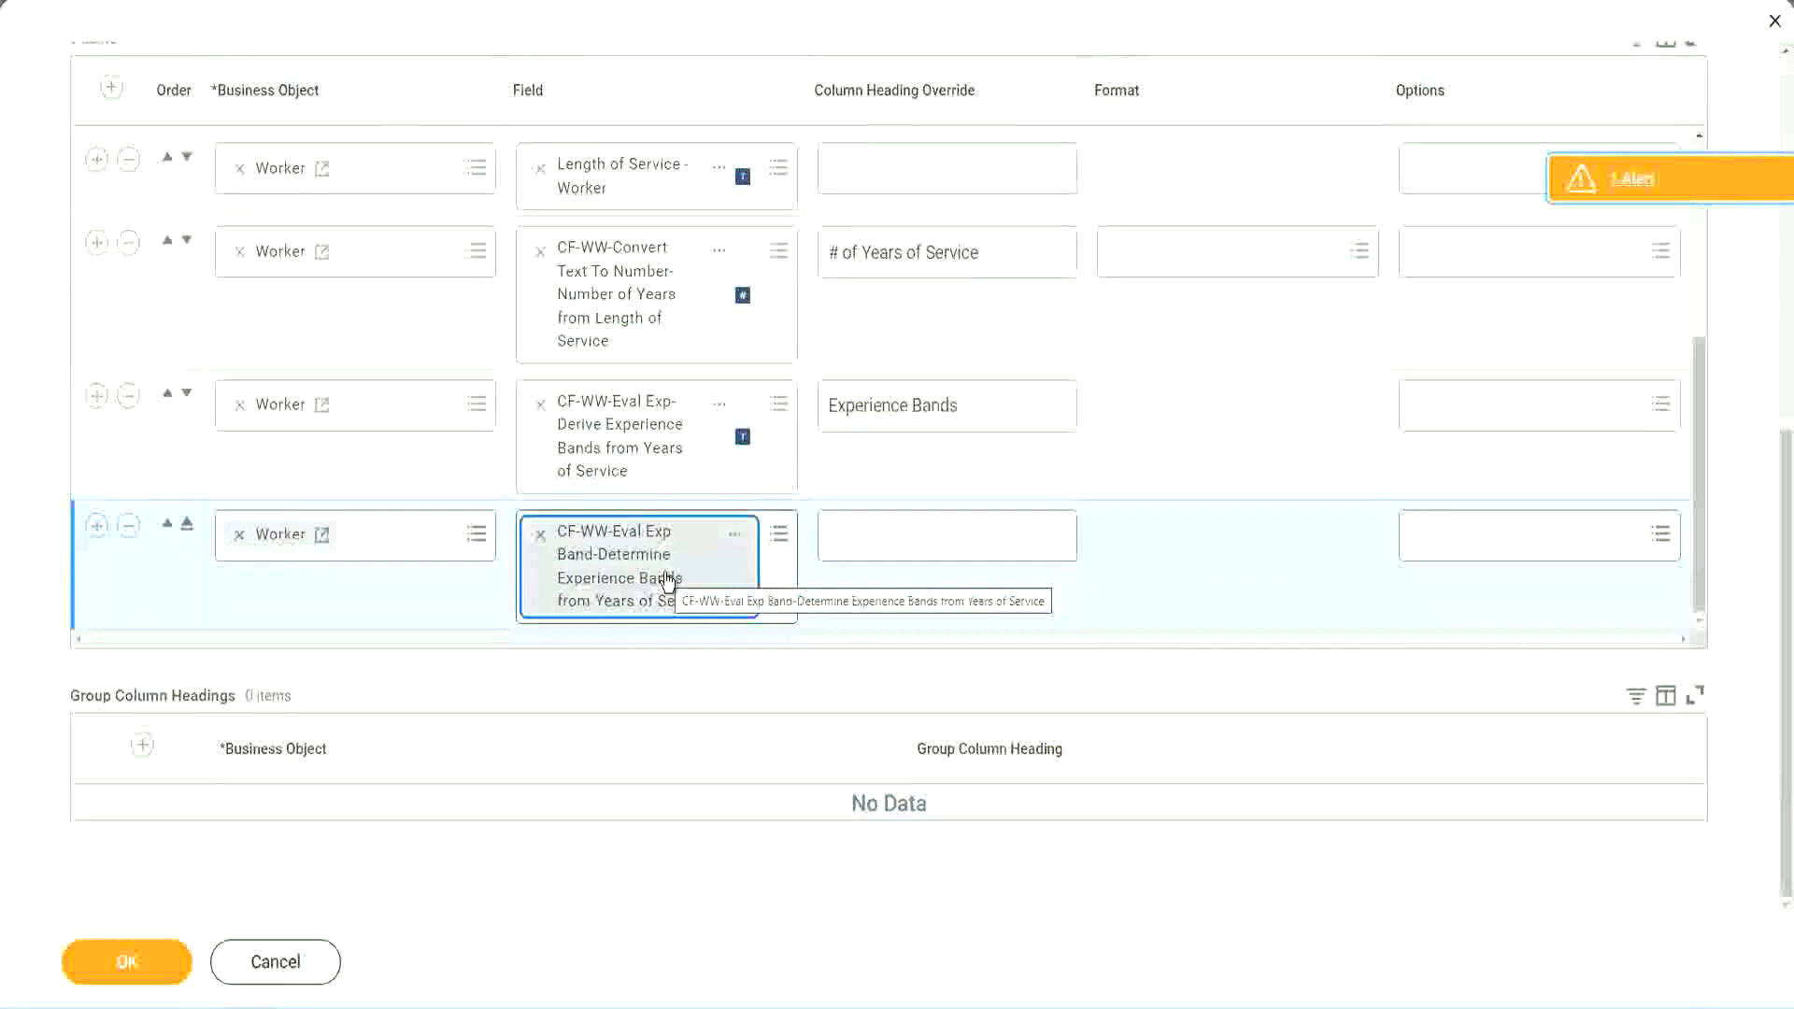
Set the new row's column heading override to Experience Bands (Eval Exp Bands), reusing the heading from the row above, and save the report
left_click(987, 407)
key("ctrl+c")
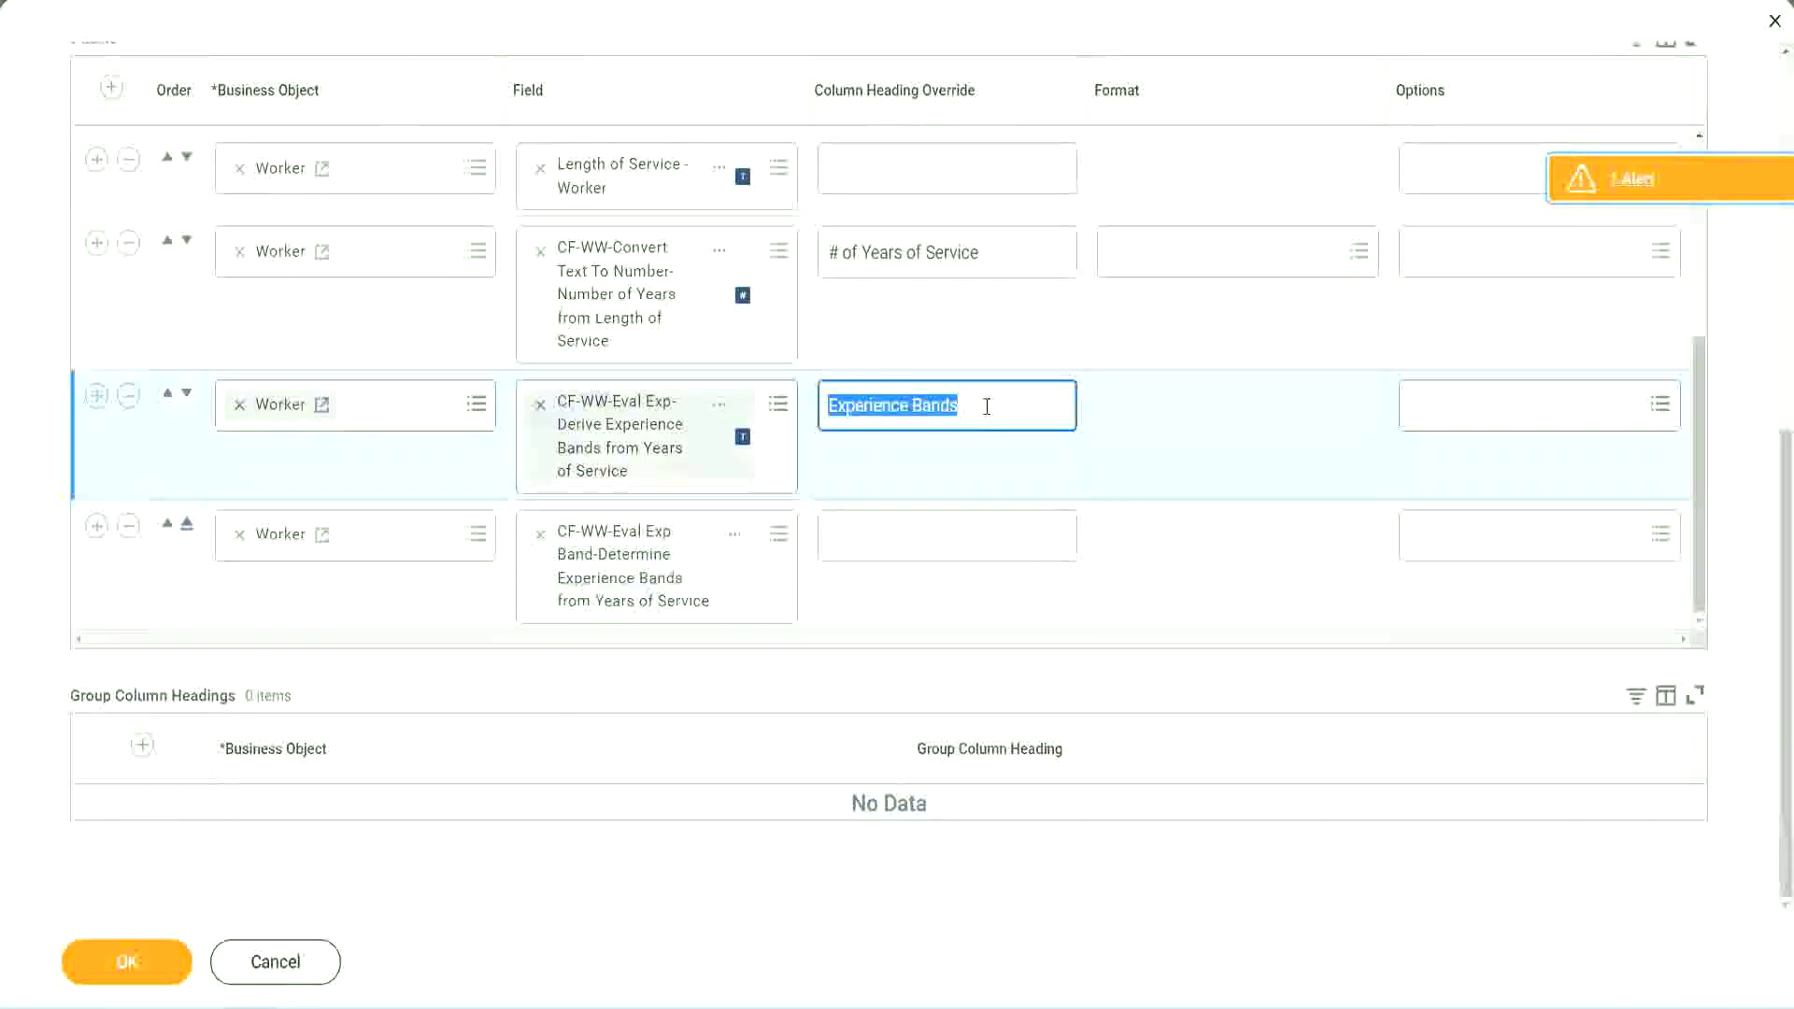
left_click(870, 533)
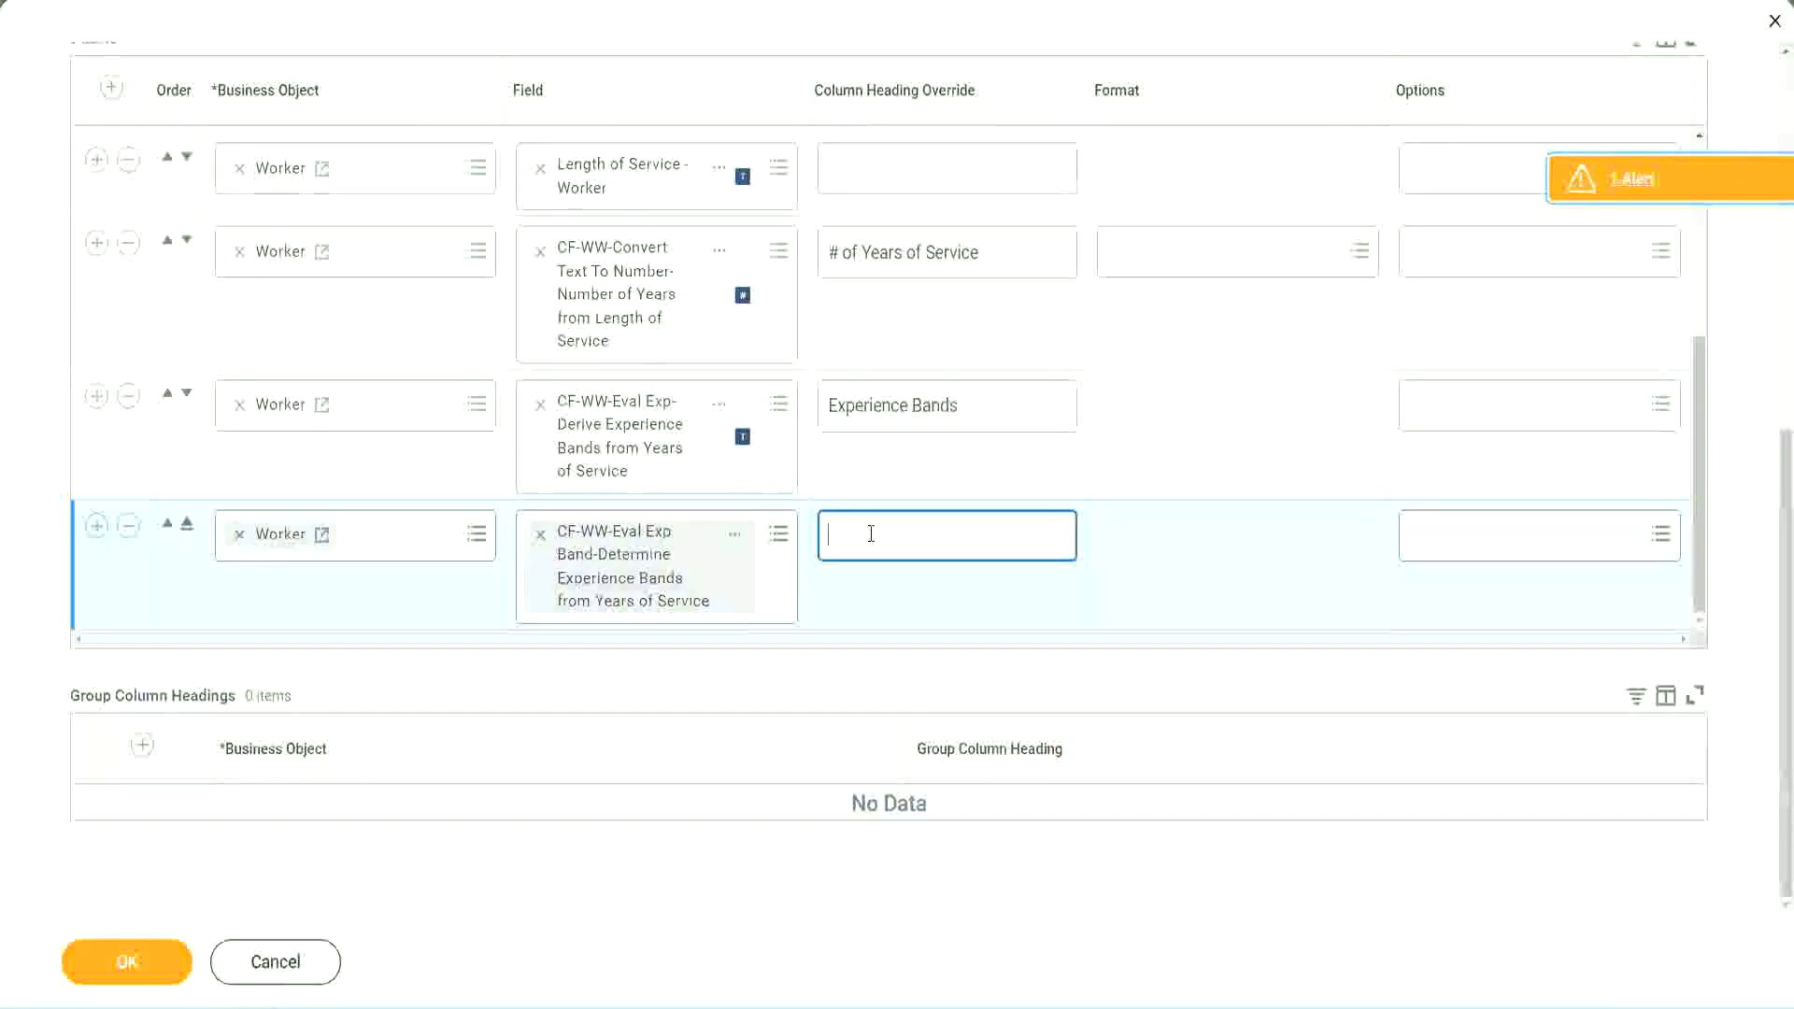
key("ctrl+v")
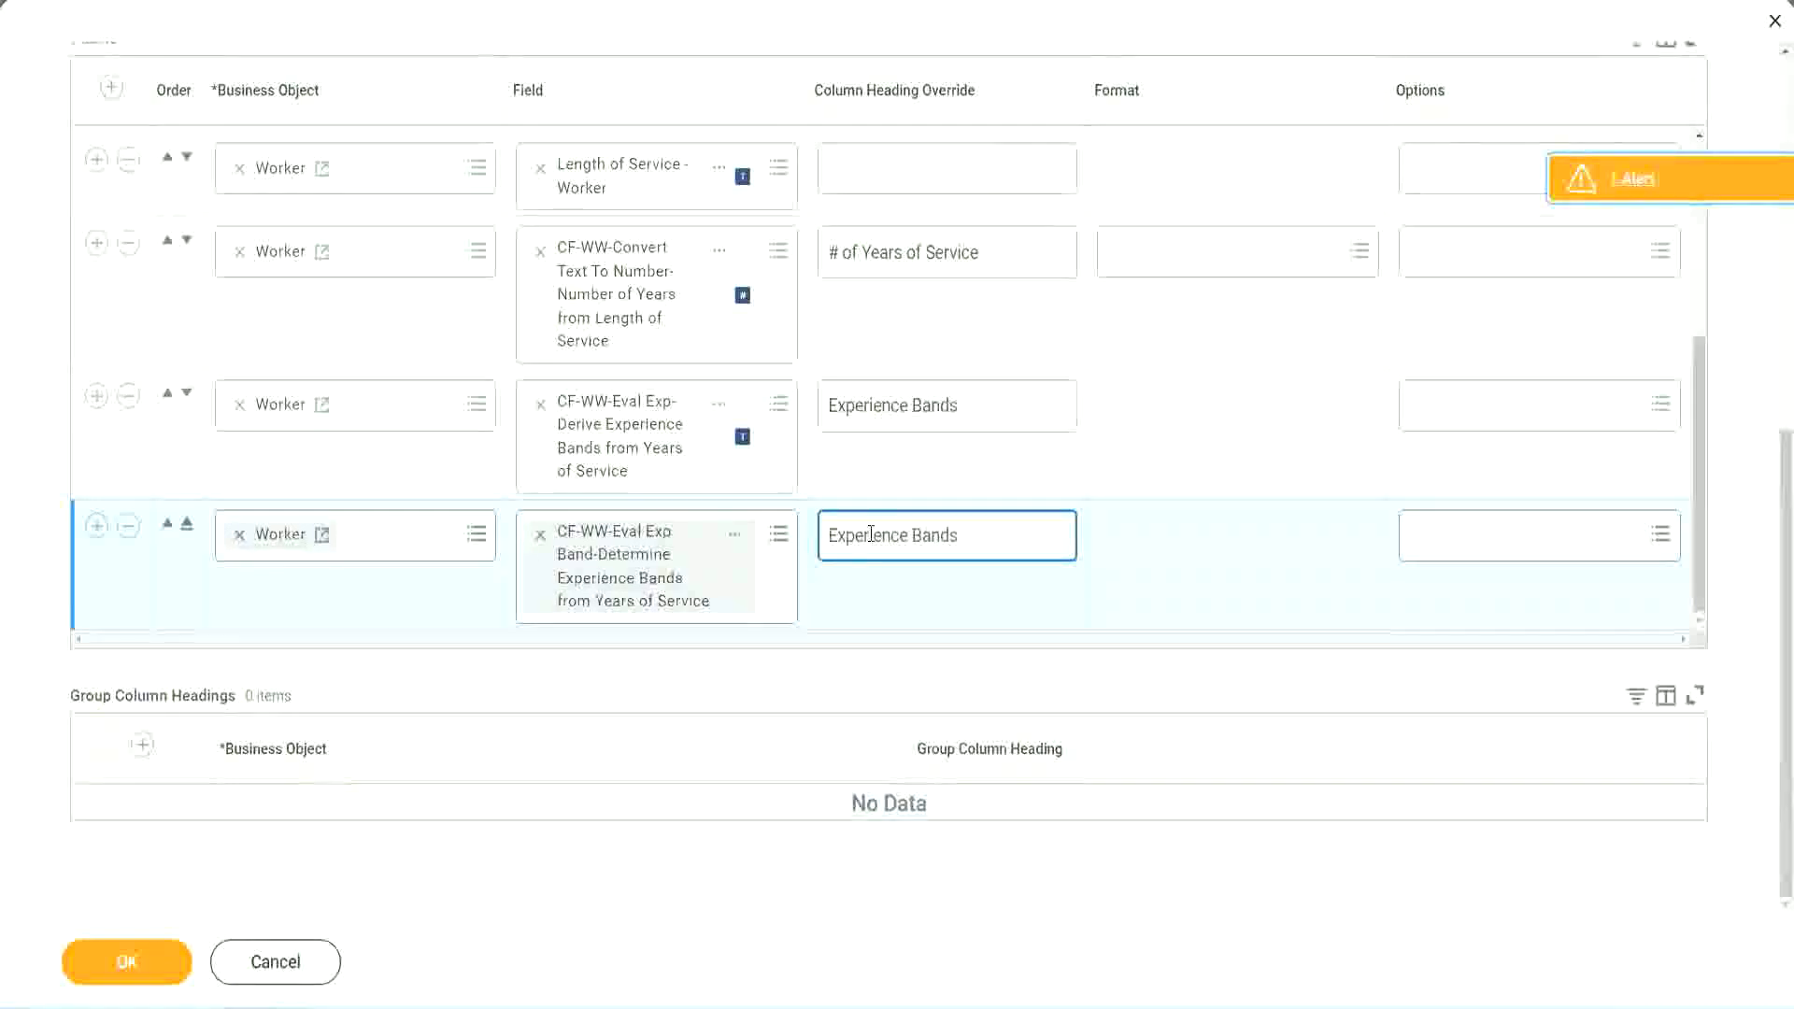
type("(Eval E")
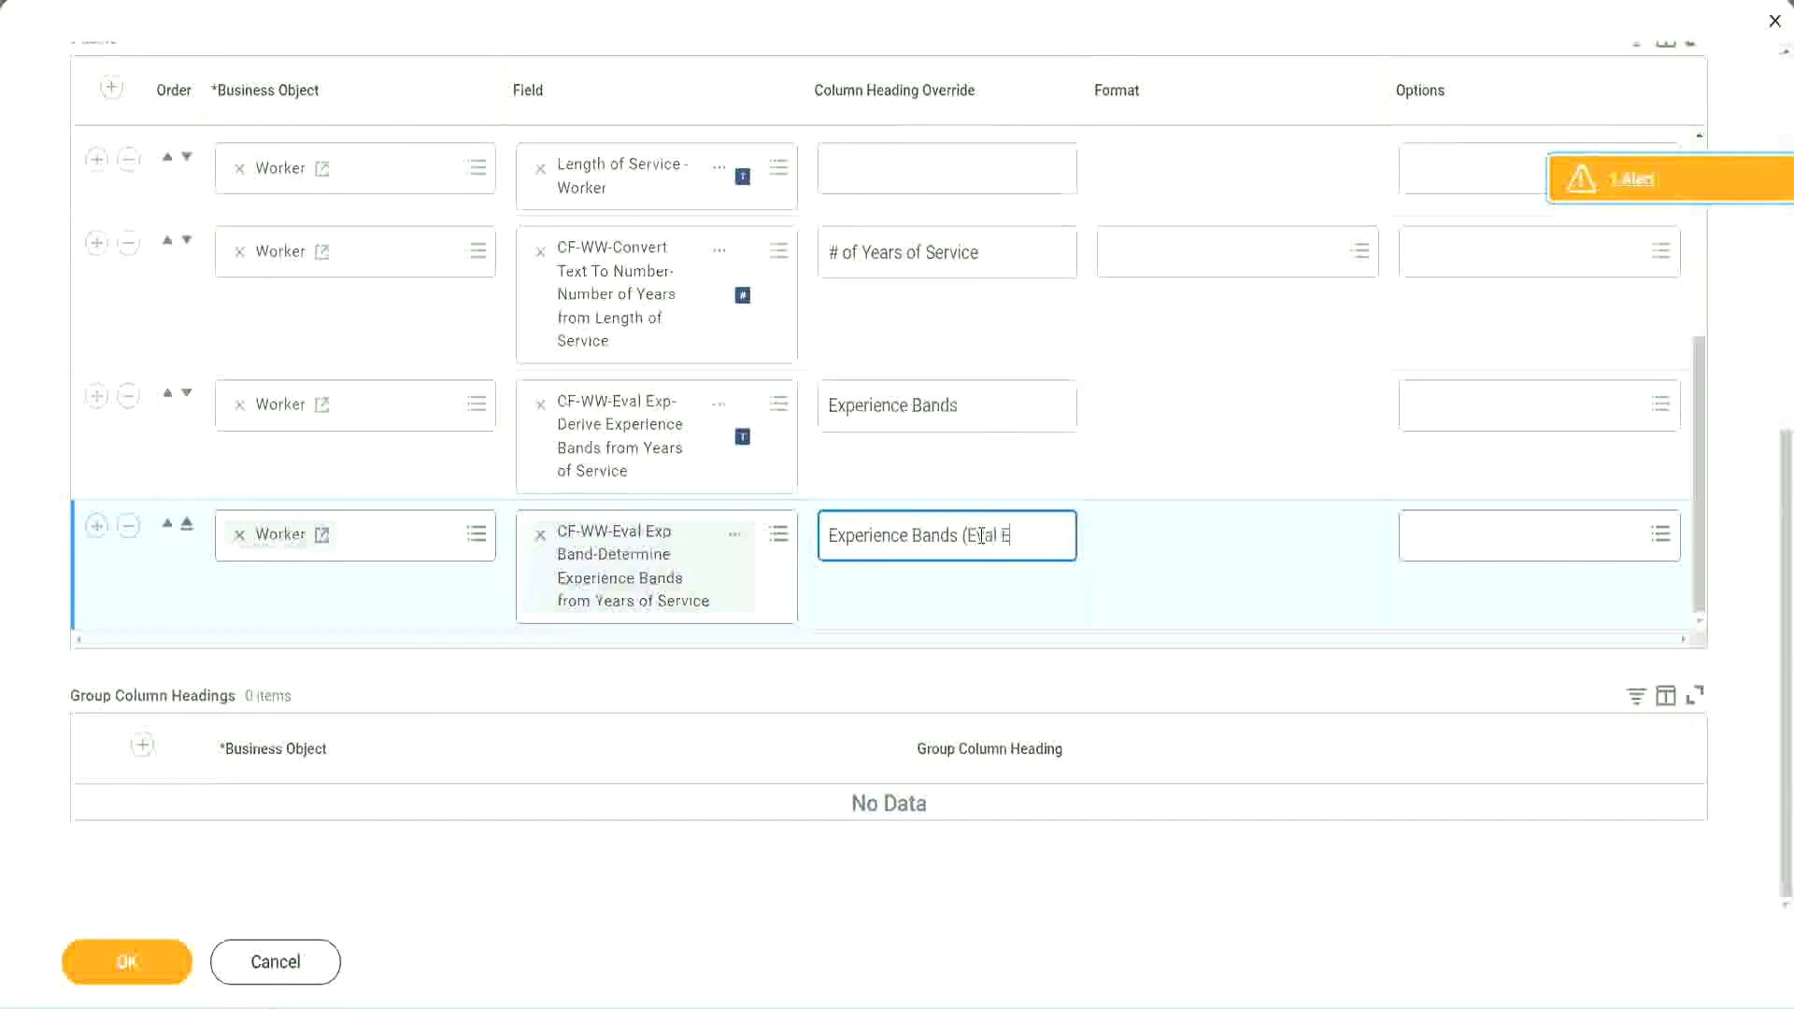
type("xp Bands)")
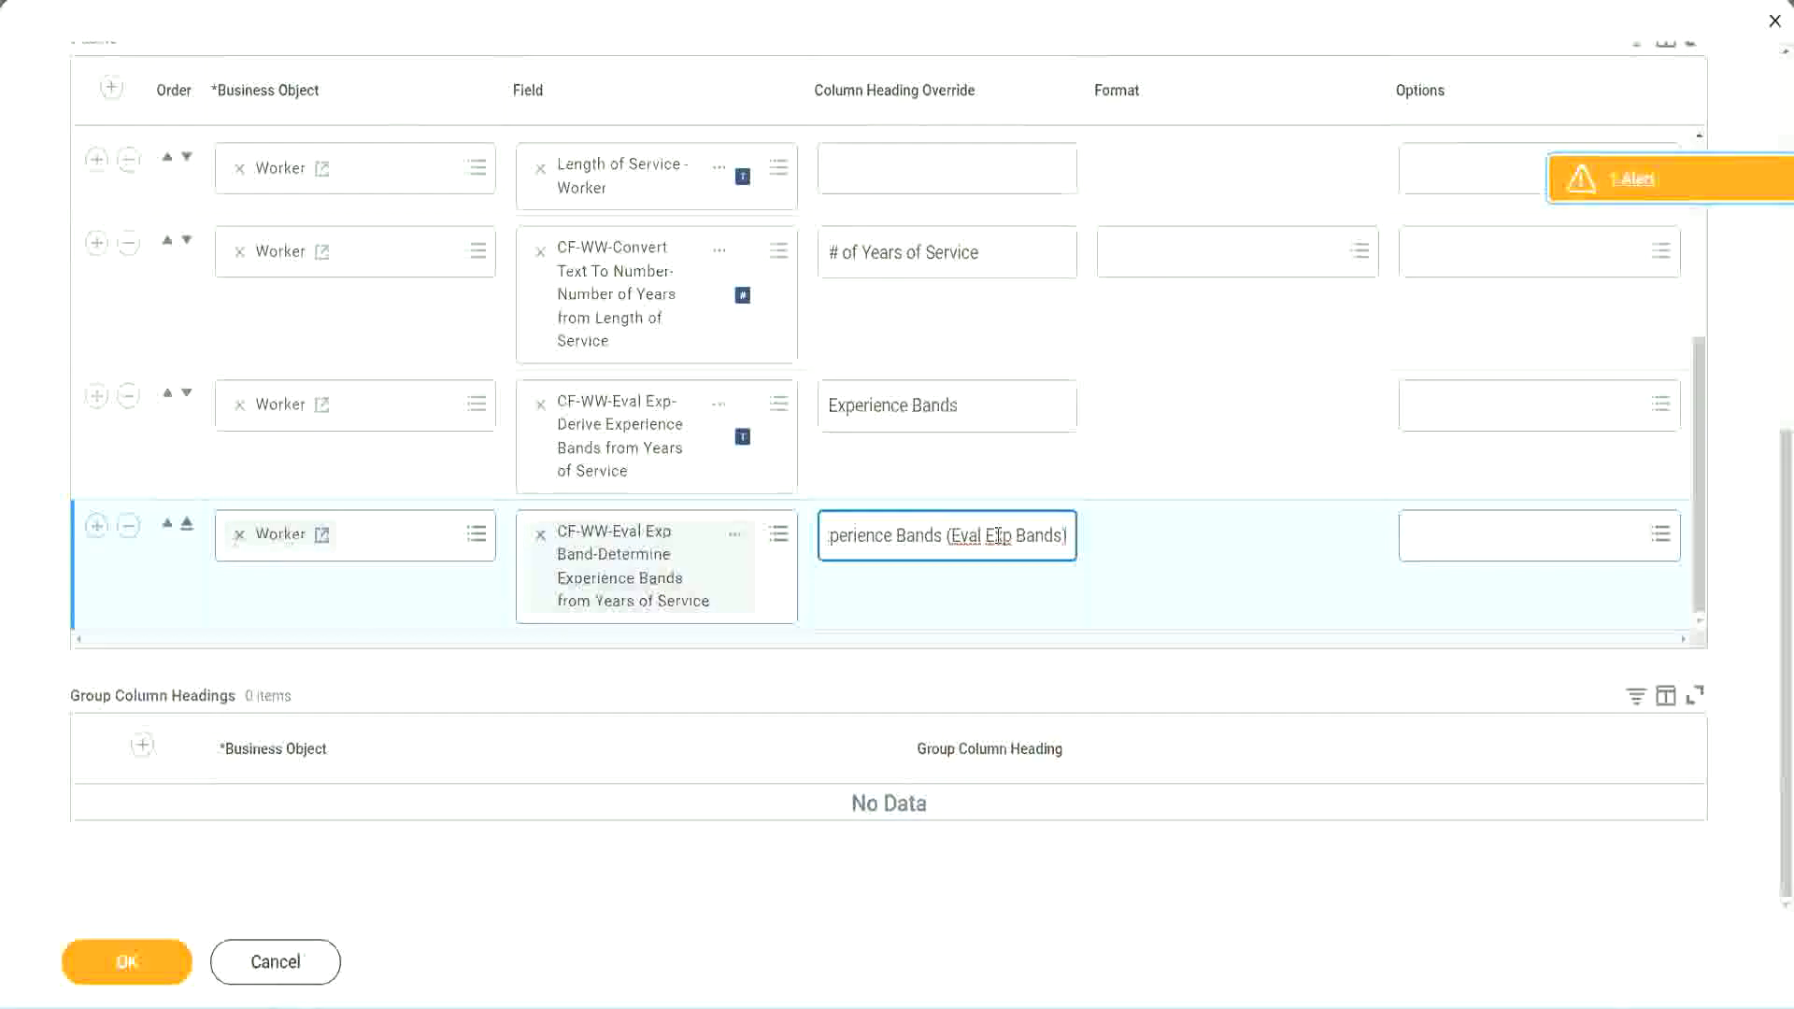
double_click(1000, 535)
left_click(1034, 530)
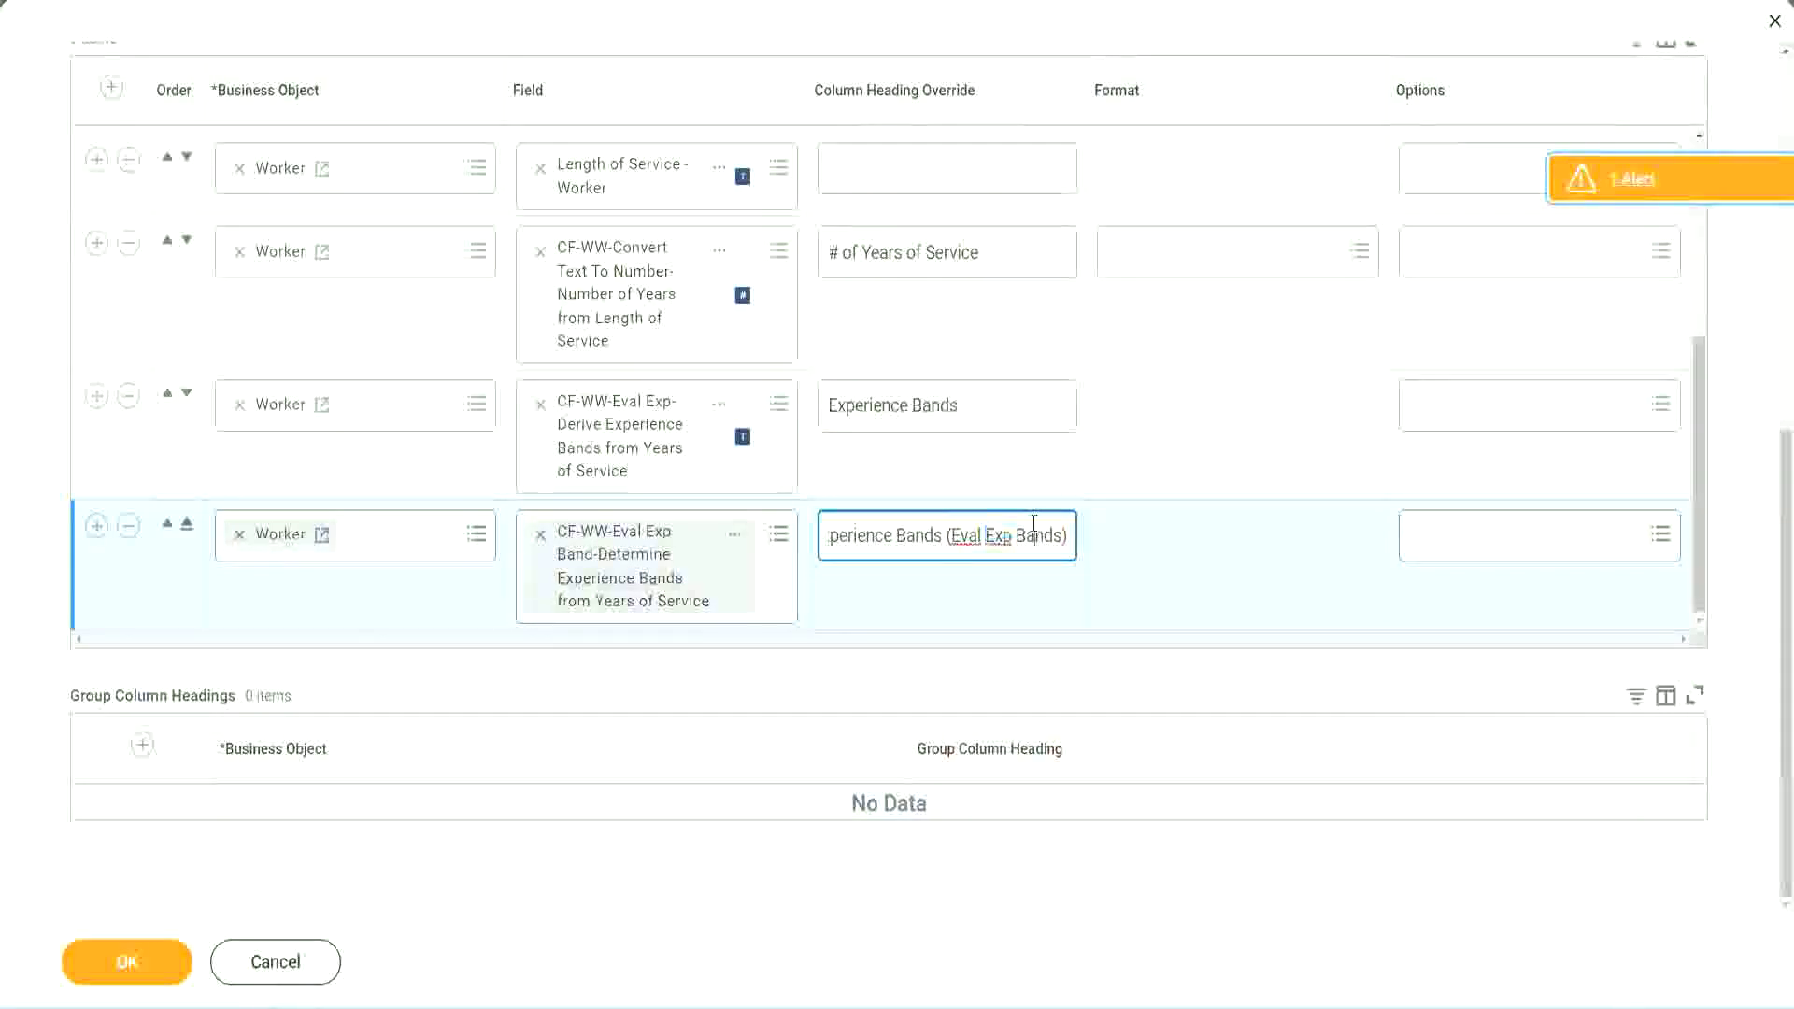
left_click(136, 968)
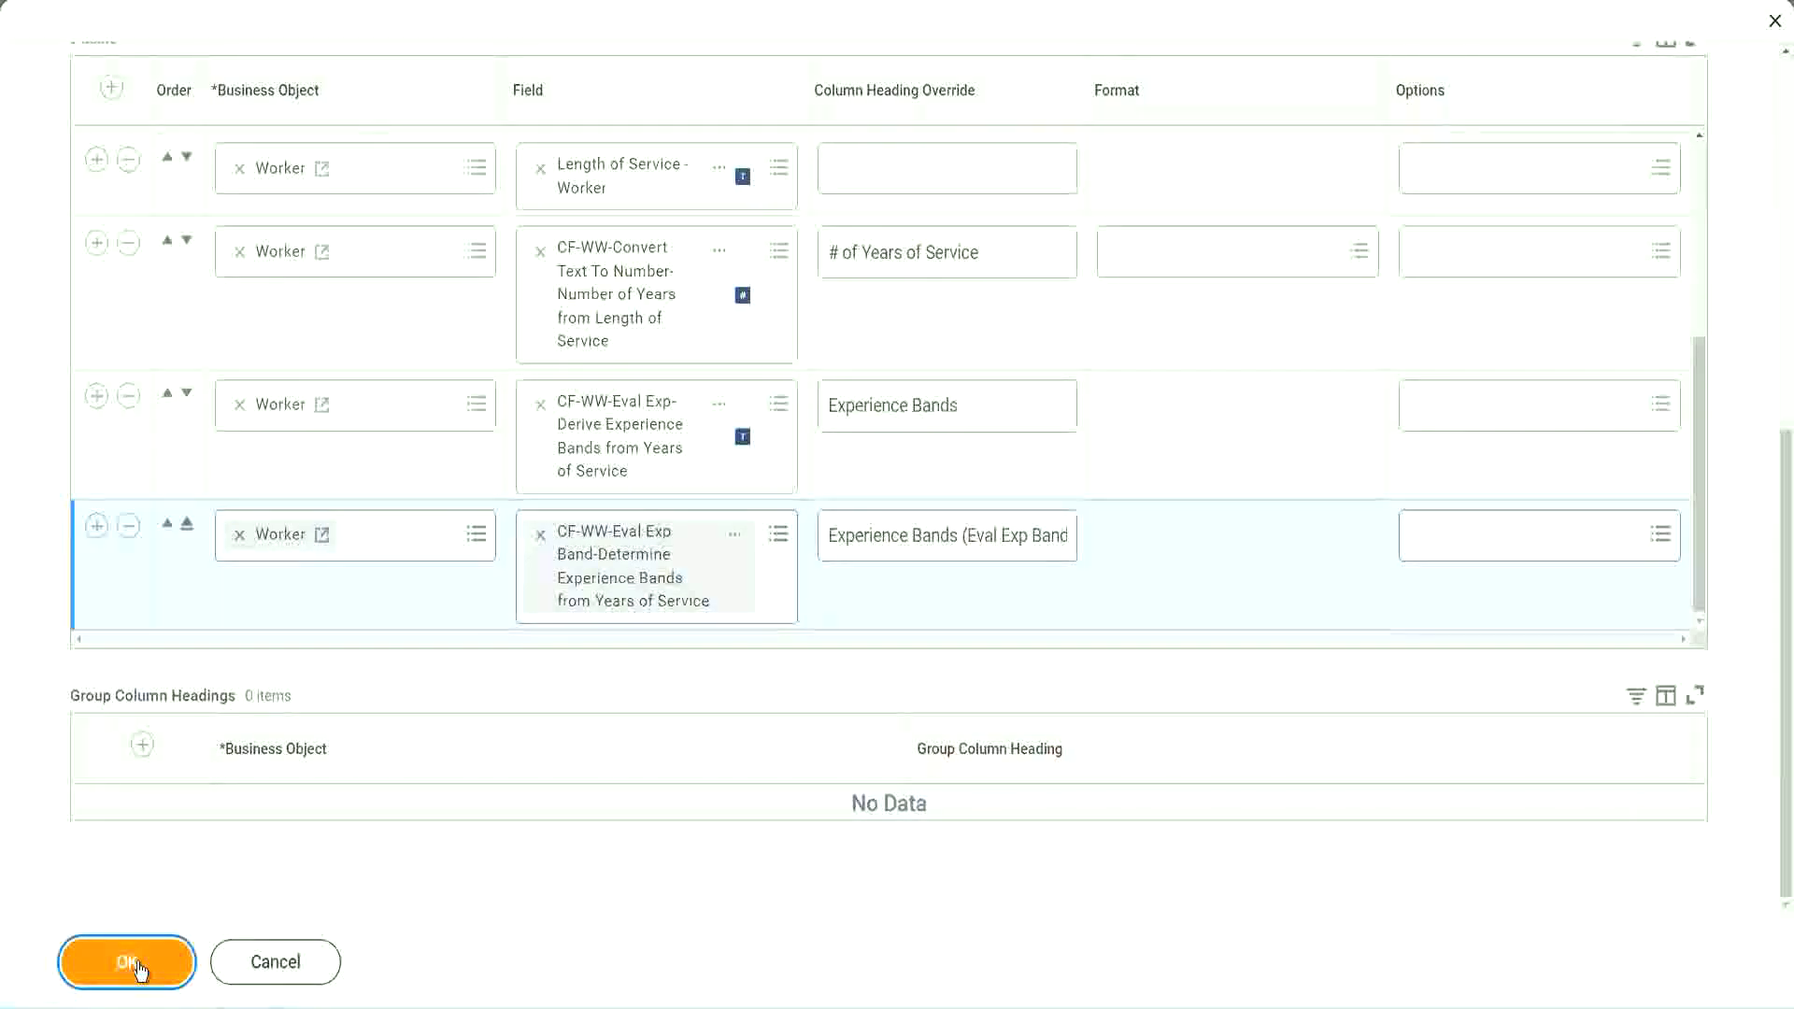